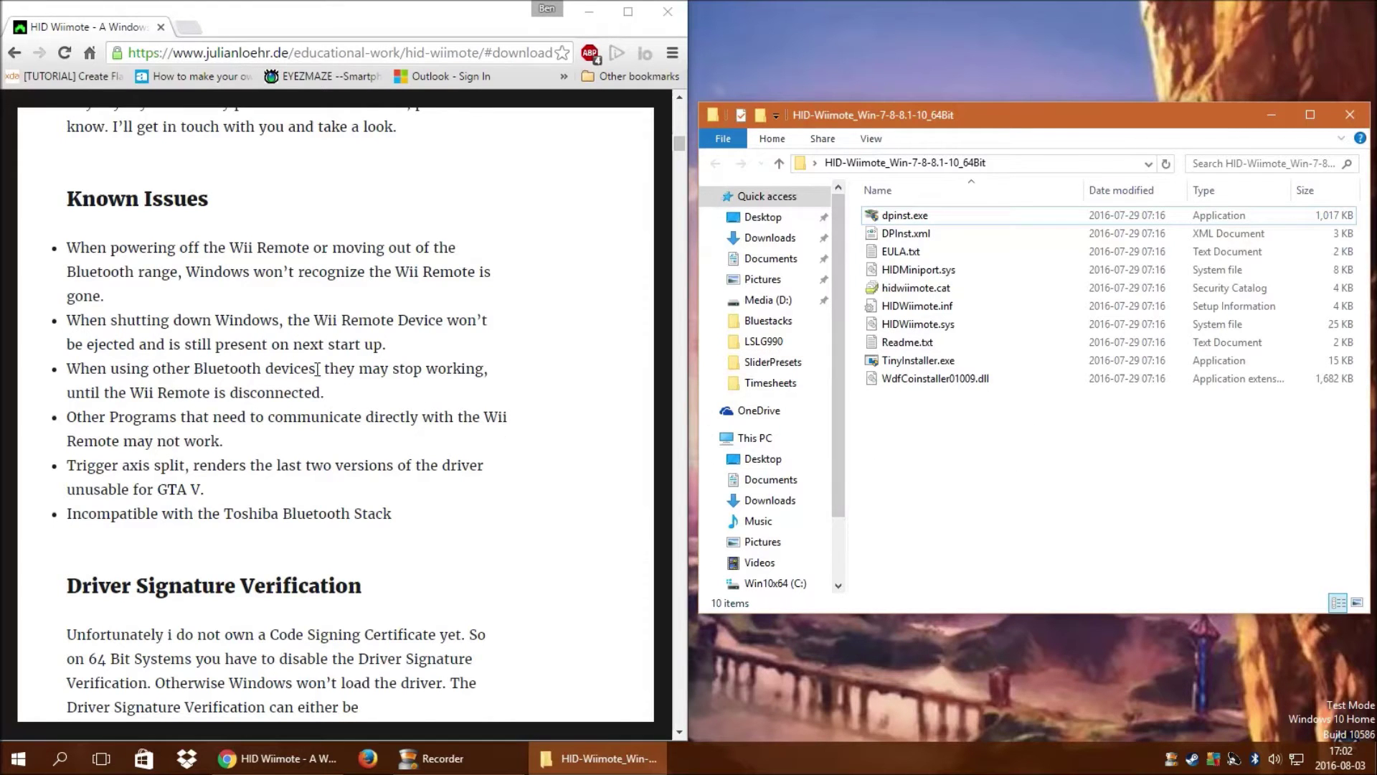
Read how to disable Driver Signature Verification, both for a single restart on Windows 7, 8.1 and 10 and permanently with Bcdedit
{"action": "scroll", "coordinate": [326, 380], "scroll_direction": "up", "scroll_amount": 2}
{"action": "scroll", "coordinate": [326, 380], "scroll_direction": "down", "scroll_amount": 12}
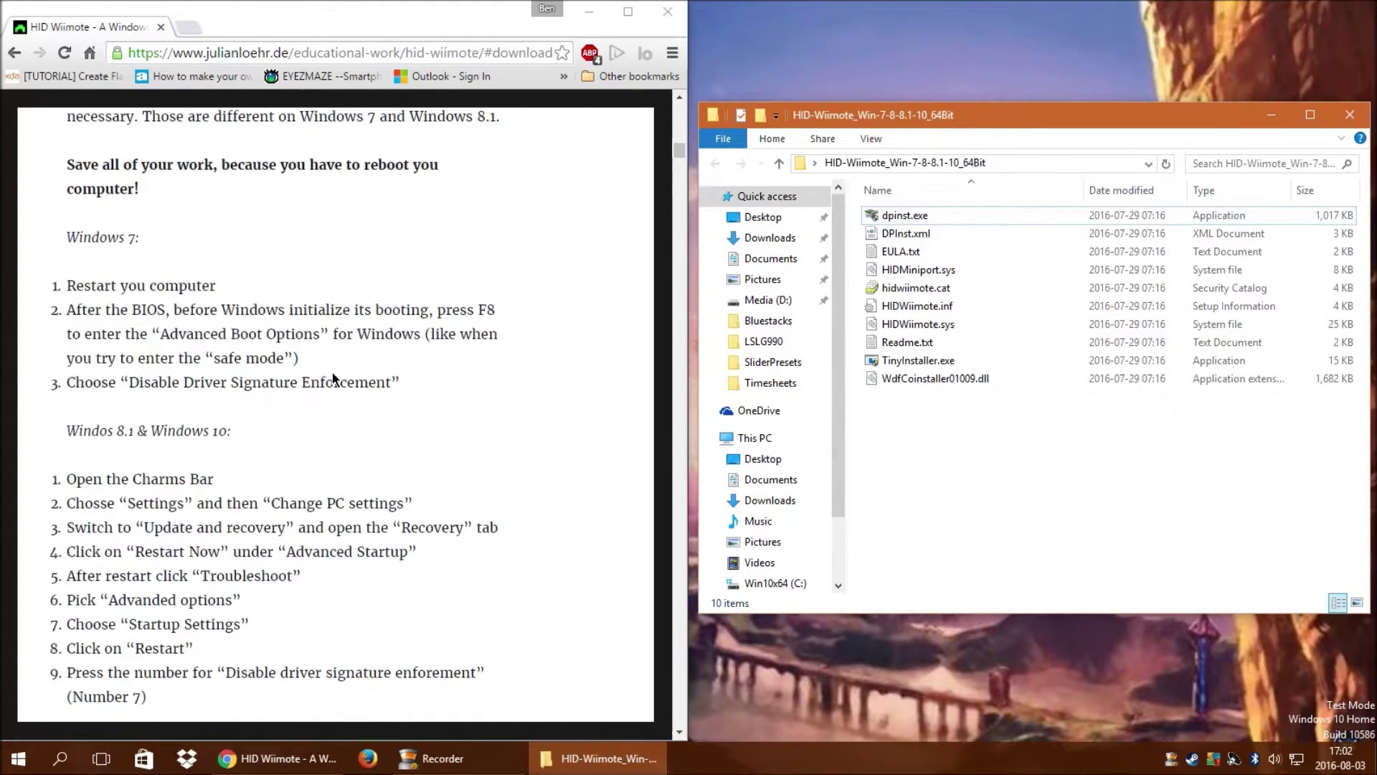
{"action": "scroll", "coordinate": [334, 379], "scroll_direction": "down", "scroll_amount": 1}
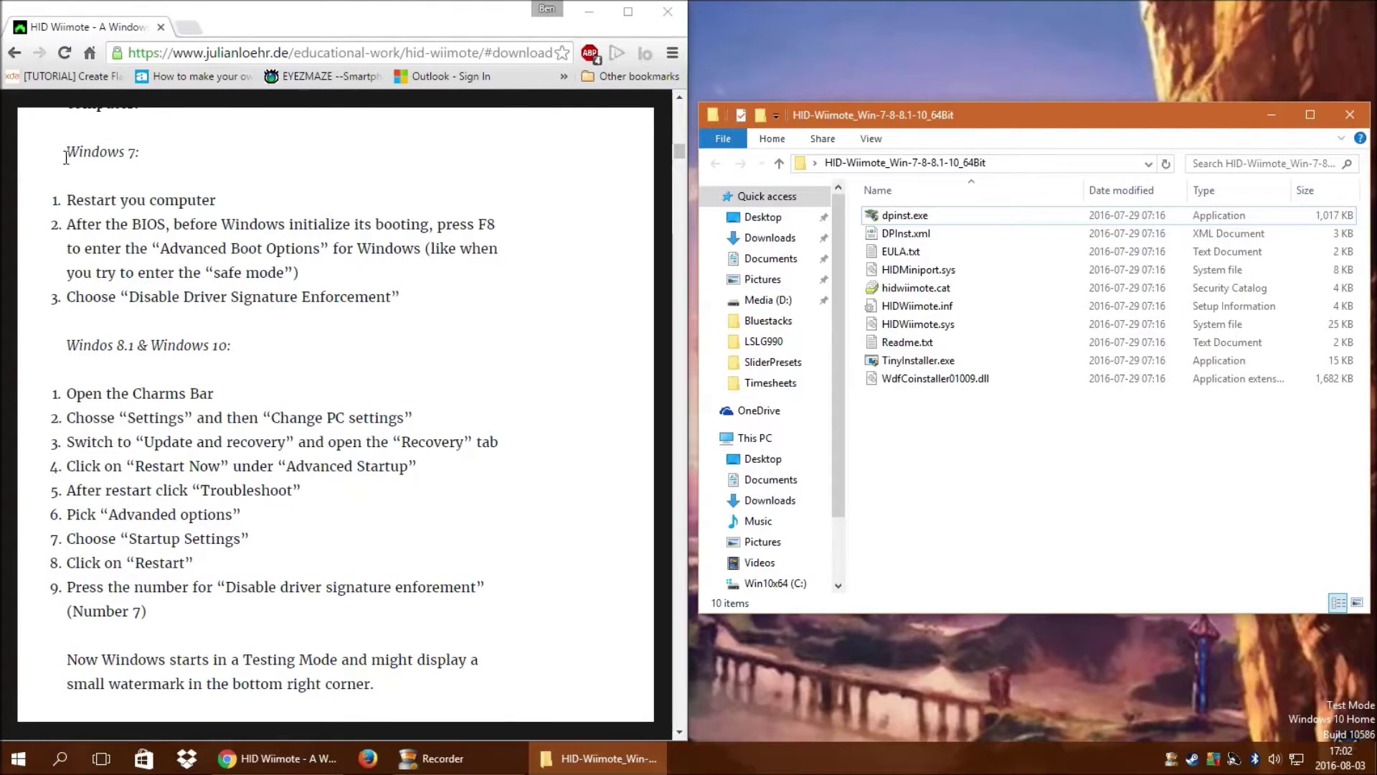
{"action": "left_click_drag", "start_coordinate": [66, 148], "coordinate": [482, 301]}
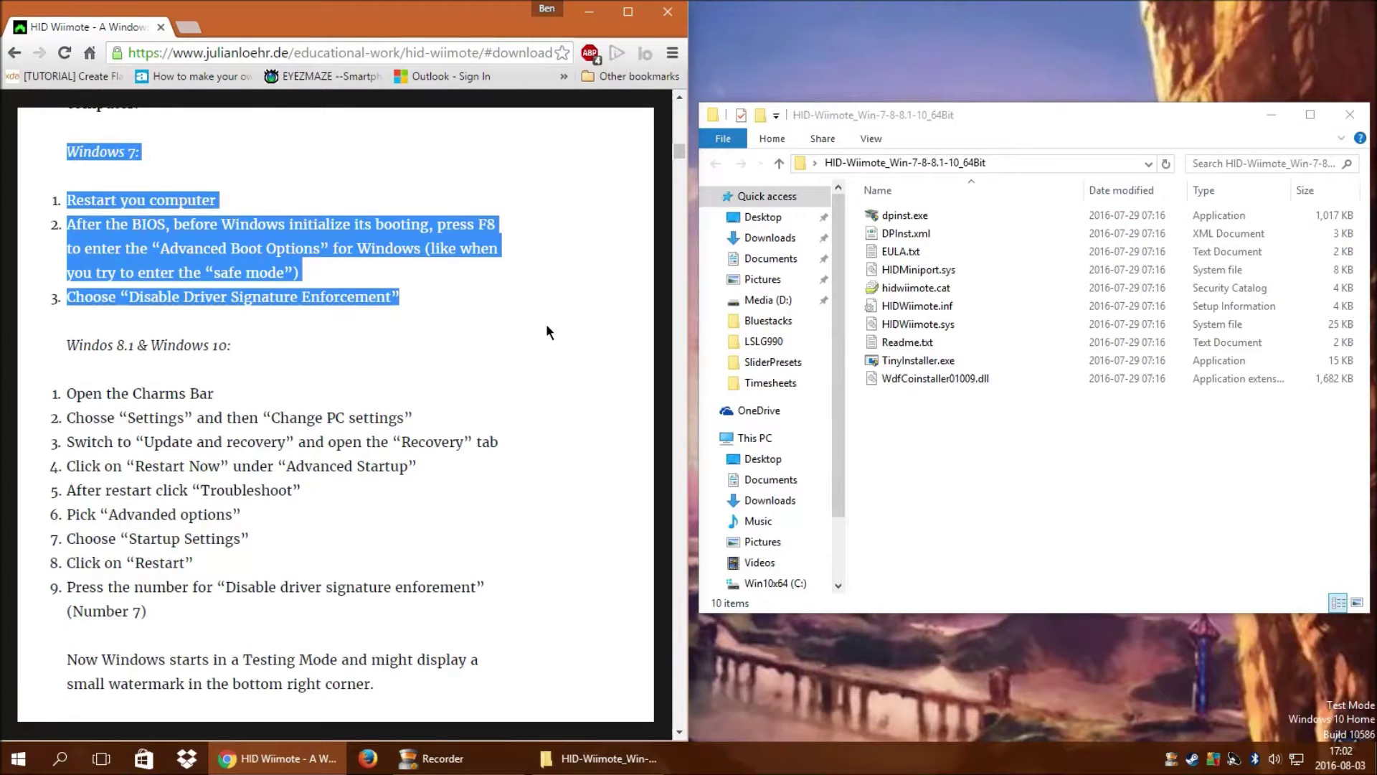
{"action": "scroll", "coordinate": [204, 403], "scroll_direction": "down", "scroll_amount": 1}
{"action": "scroll", "coordinate": [204, 403], "scroll_direction": "down", "scroll_amount": 4}
{"action": "scroll", "coordinate": [204, 403], "scroll_direction": "down", "scroll_amount": 4}
{"action": "scroll", "coordinate": [205, 388], "scroll_direction": "up", "scroll_amount": 7}
{"action": "scroll", "coordinate": [207, 361], "scroll_direction": "down", "scroll_amount": 7}
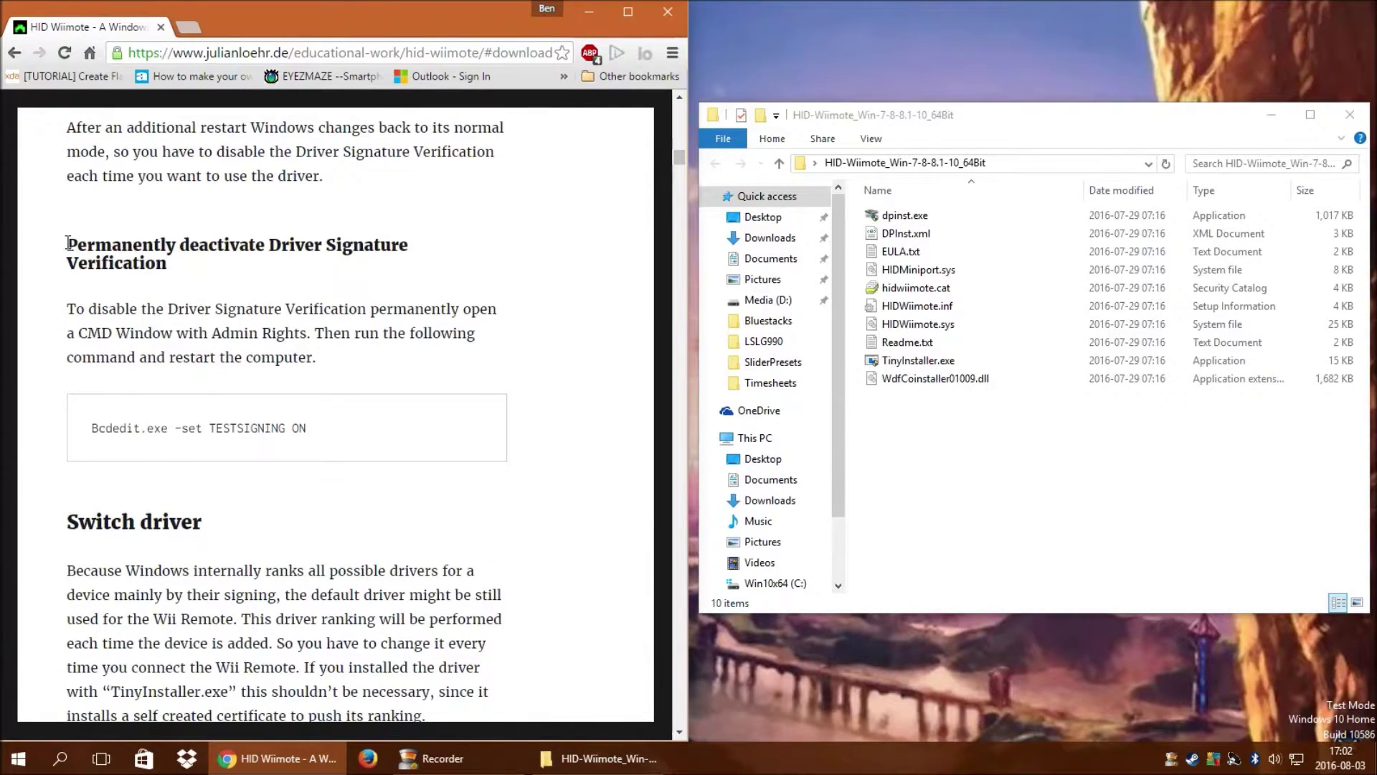
{"action": "left_click_drag", "start_coordinate": [68, 242], "coordinate": [419, 436]}
{"action": "left_click", "coordinate": [400, 464]}
{"action": "scroll", "coordinate": [524, 356], "scroll_direction": "up", "scroll_amount": 3}
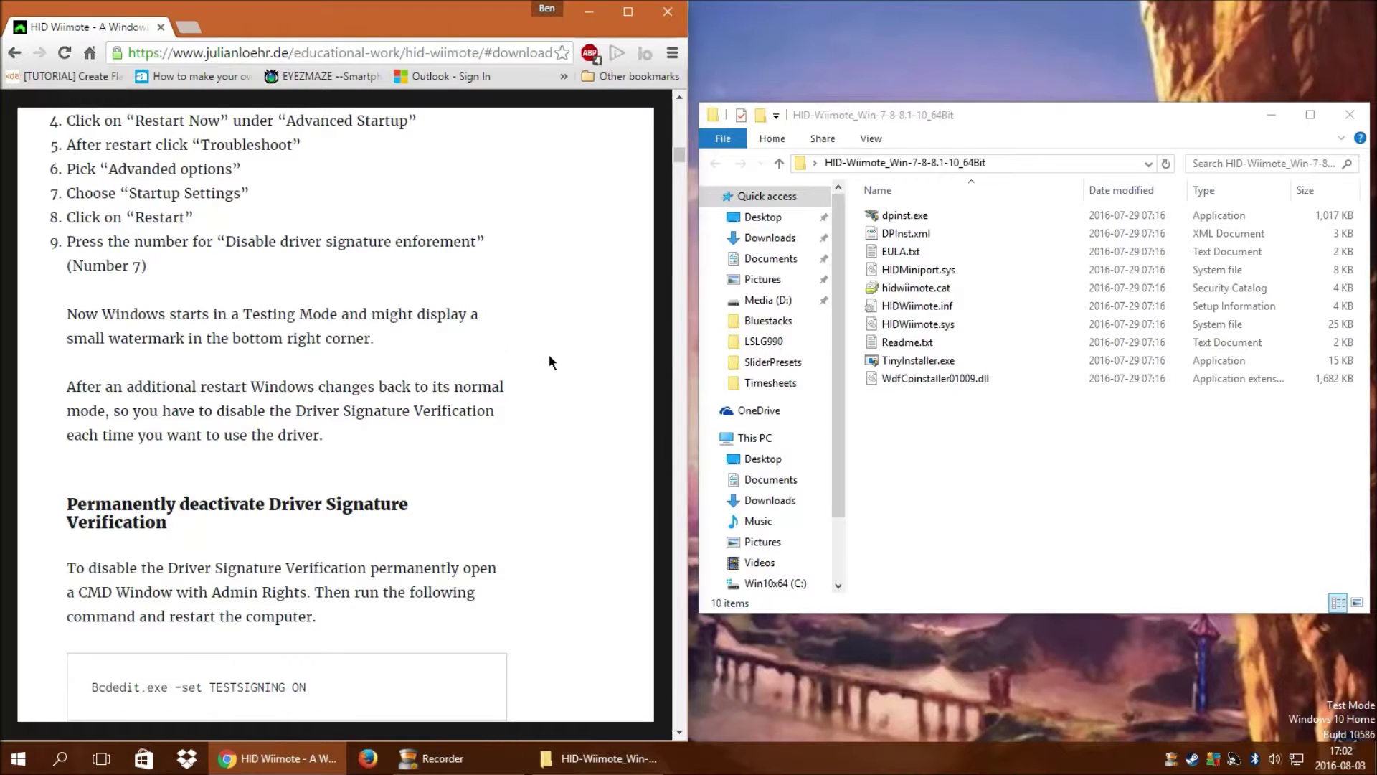
Review the HID Wiimote page's install instructions, download section and introduction, going back up to its title
{"action": "scroll", "coordinate": [549, 355], "scroll_direction": "up", "scroll_amount": 1}
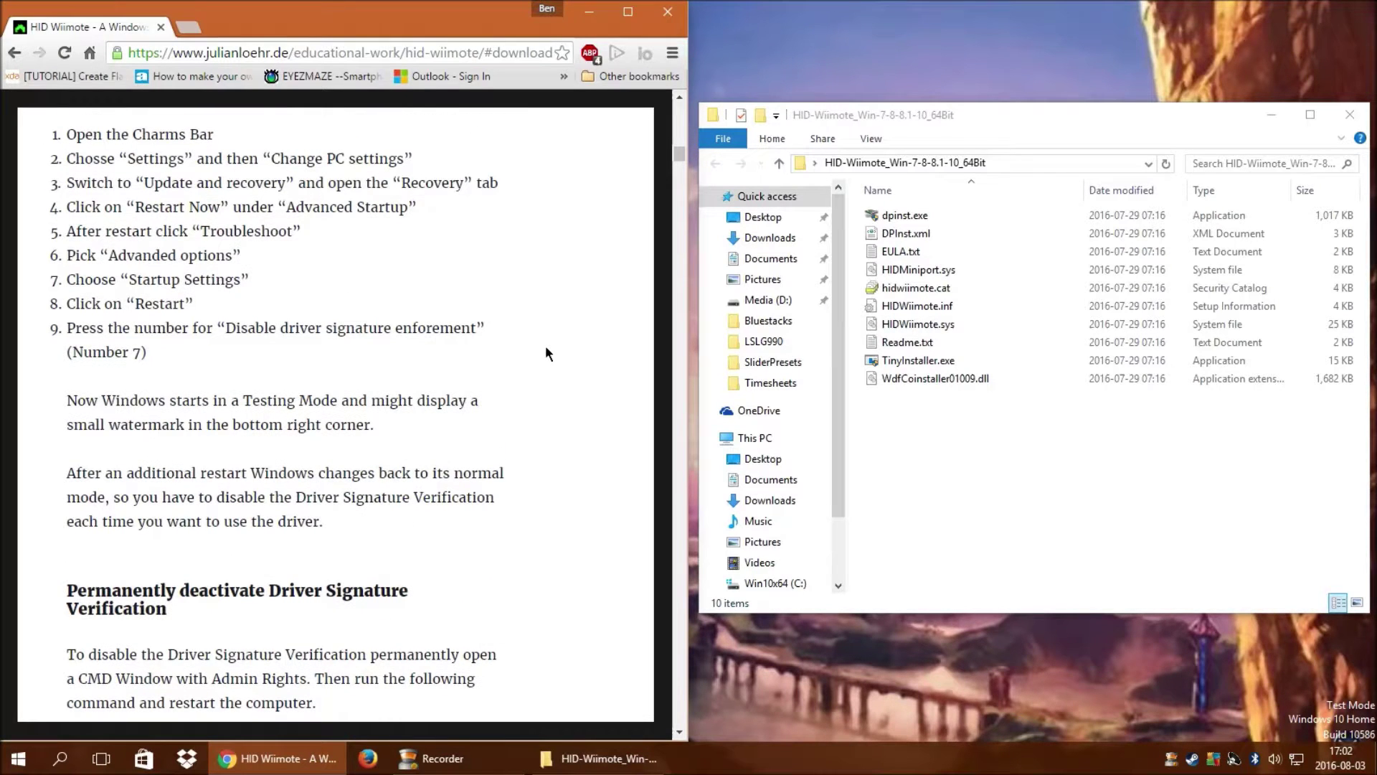
{"action": "scroll", "coordinate": [545, 352], "scroll_direction": "up", "scroll_amount": 5}
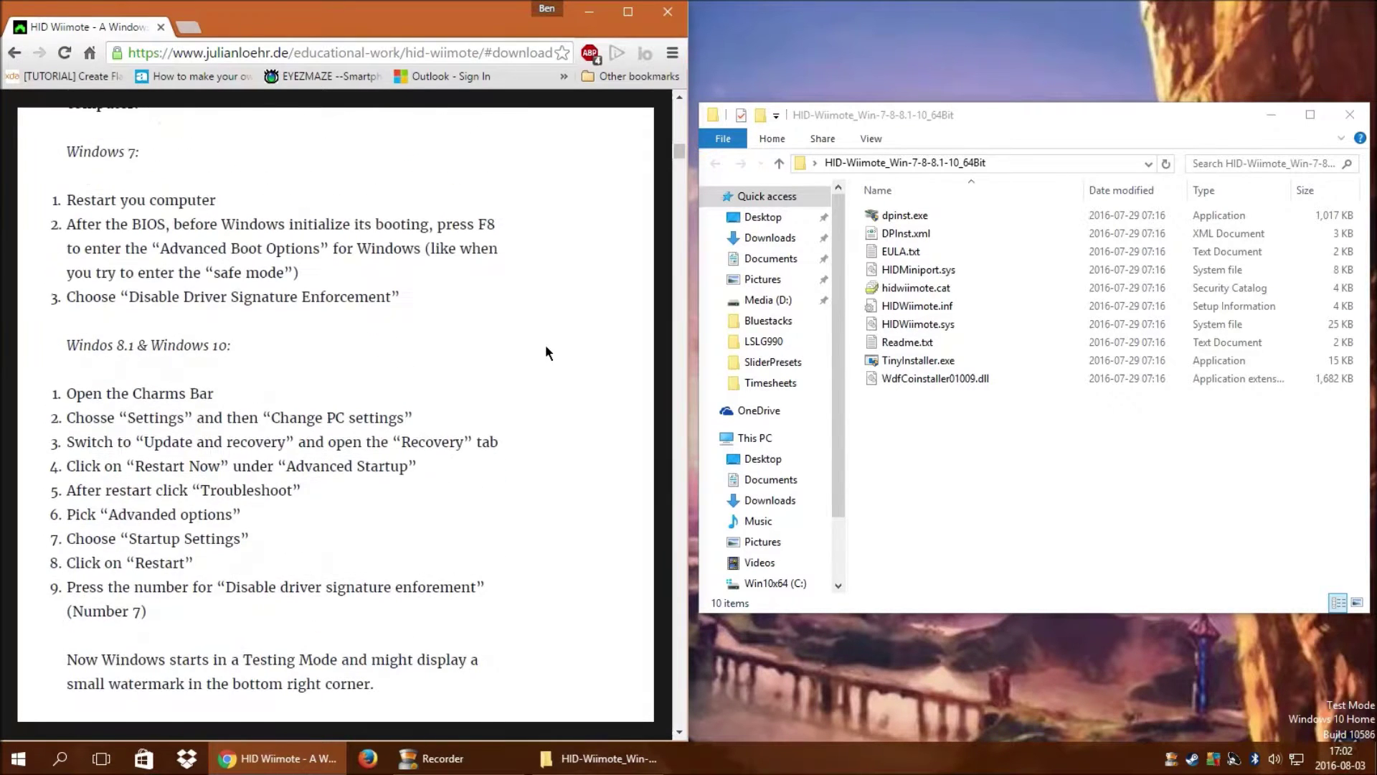
{"action": "scroll", "coordinate": [544, 343], "scroll_direction": "up", "scroll_amount": 20}
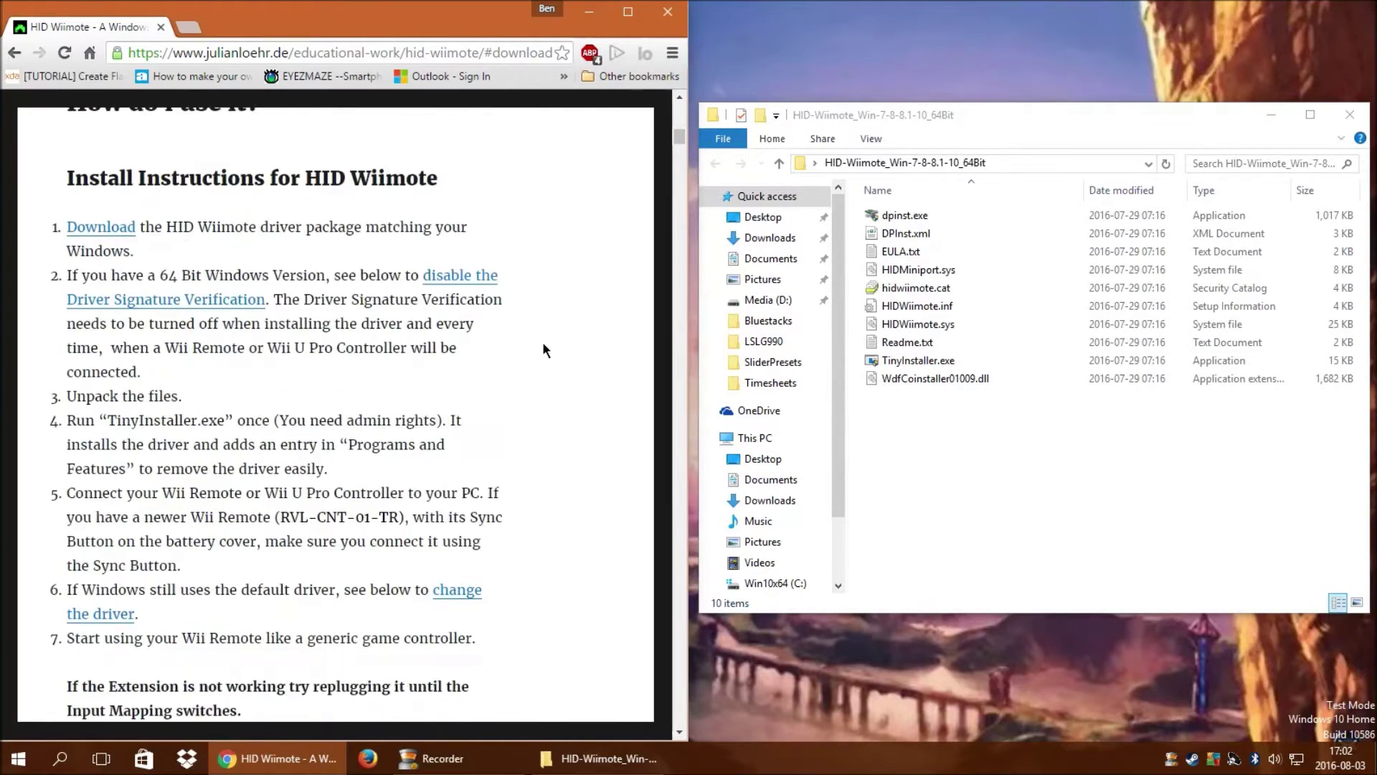
{"action": "scroll", "coordinate": [545, 346], "scroll_direction": "up", "scroll_amount": 7}
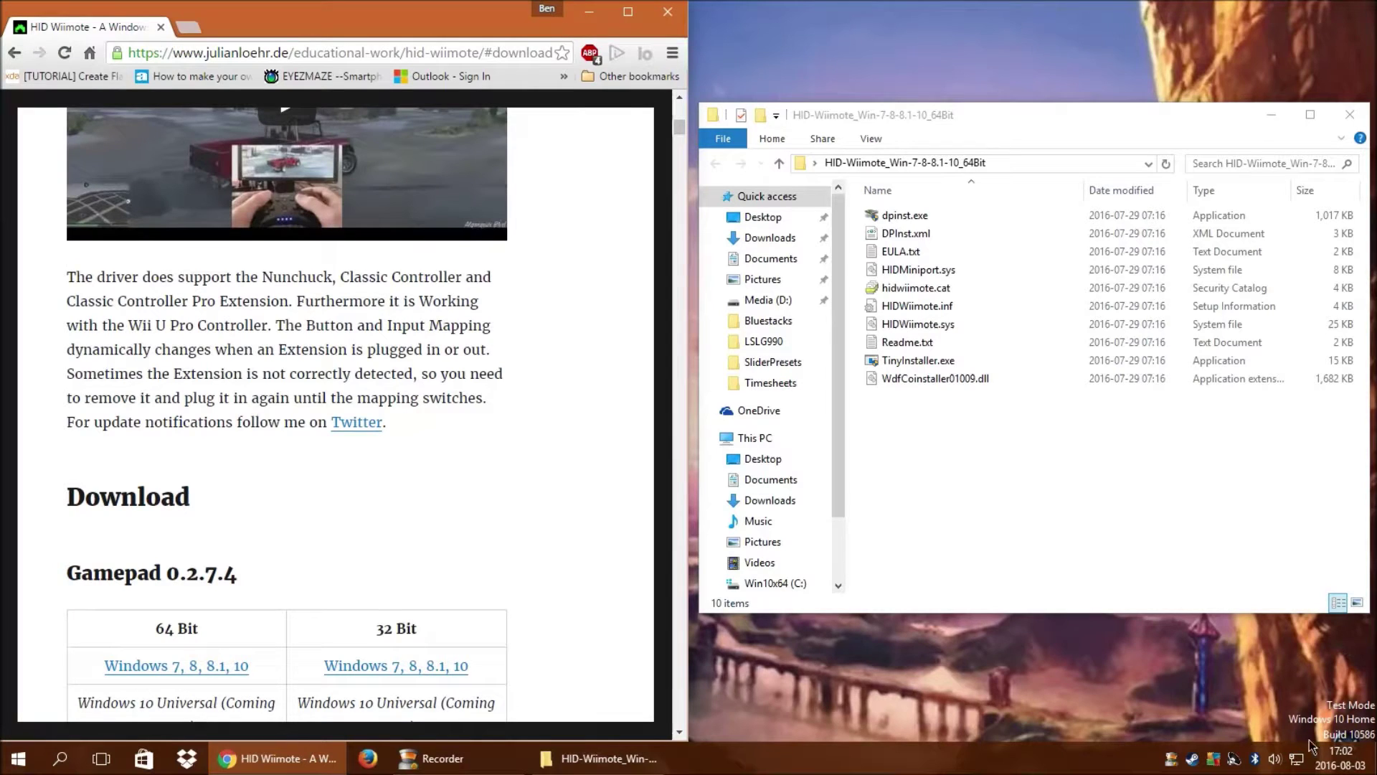
{"action": "scroll", "coordinate": [513, 476], "scroll_direction": "up", "scroll_amount": 8}
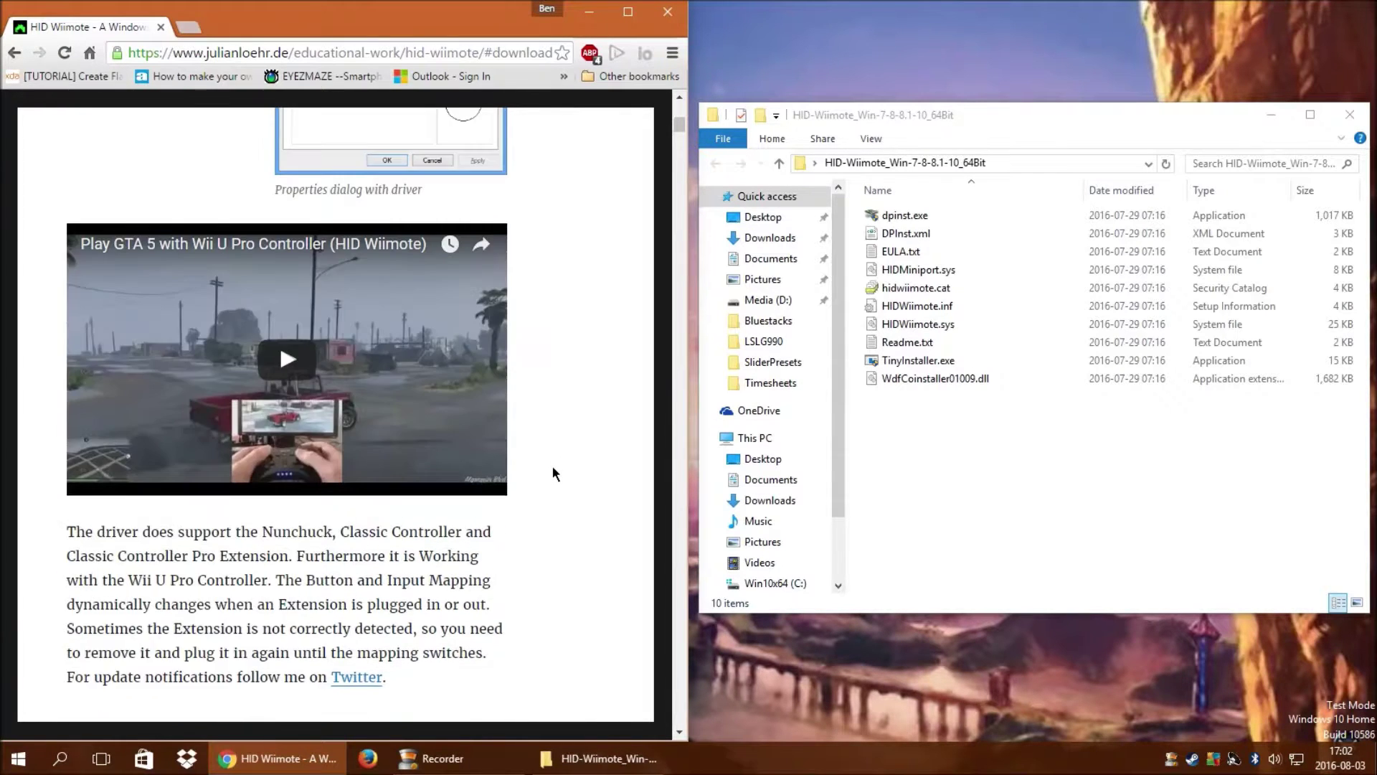
{"action": "scroll", "coordinate": [531, 442], "scroll_direction": "up", "scroll_amount": 10}
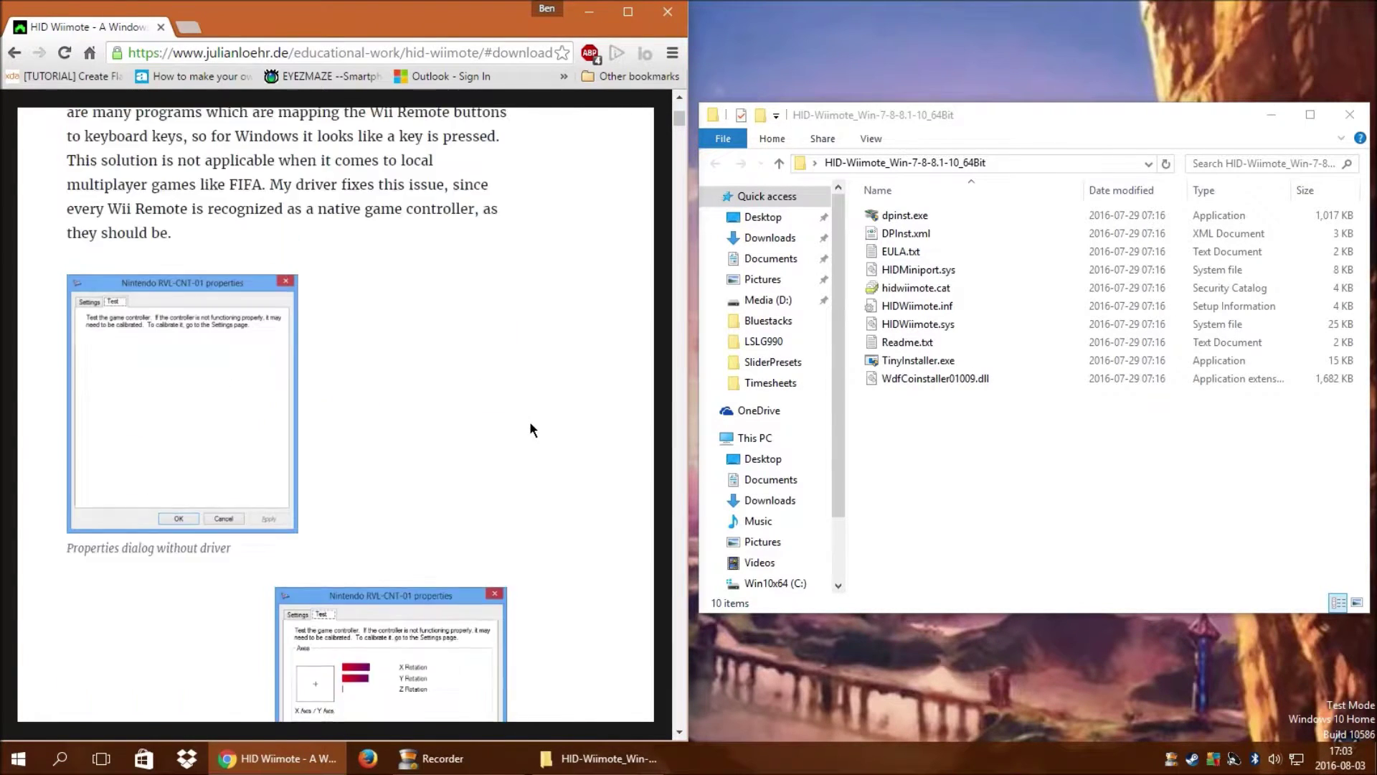
{"action": "scroll", "coordinate": [536, 415], "scroll_direction": "up", "scroll_amount": 2}
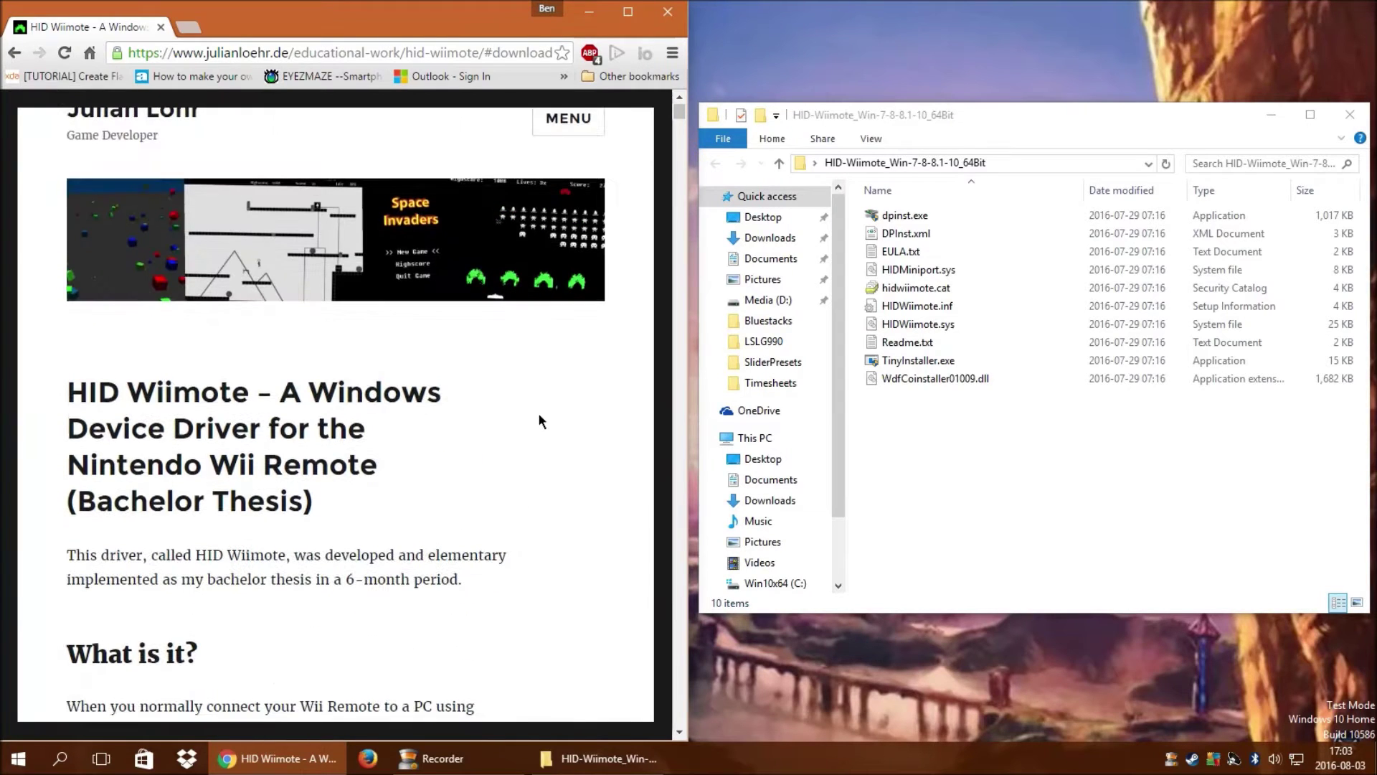
Run TinyInstaller.exe from the HID-Wiimote_Win-7-8-8.1-10_64Bit folder and approve the security prompts
{"action": "double_click", "coordinate": [874, 361]}
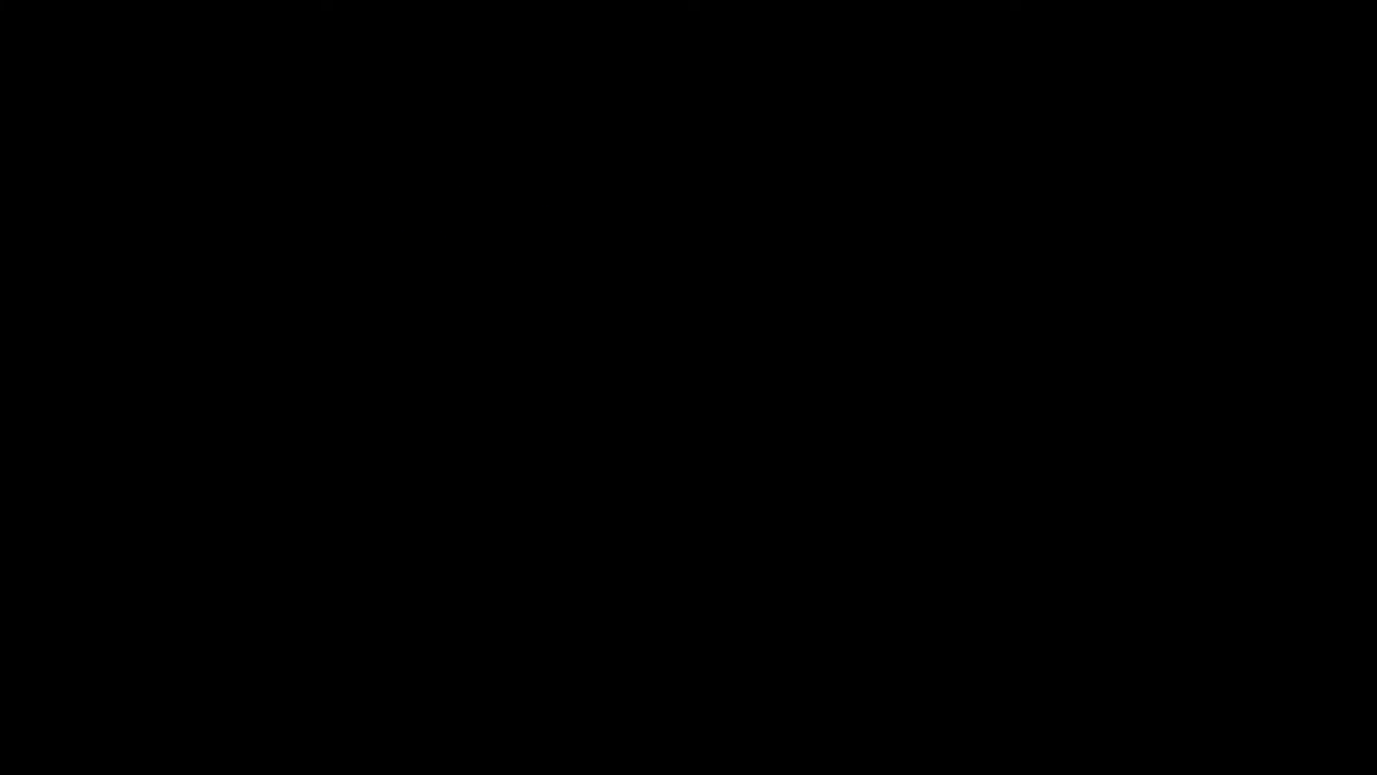
{"action": "left_click", "coordinate": [760, 417]}
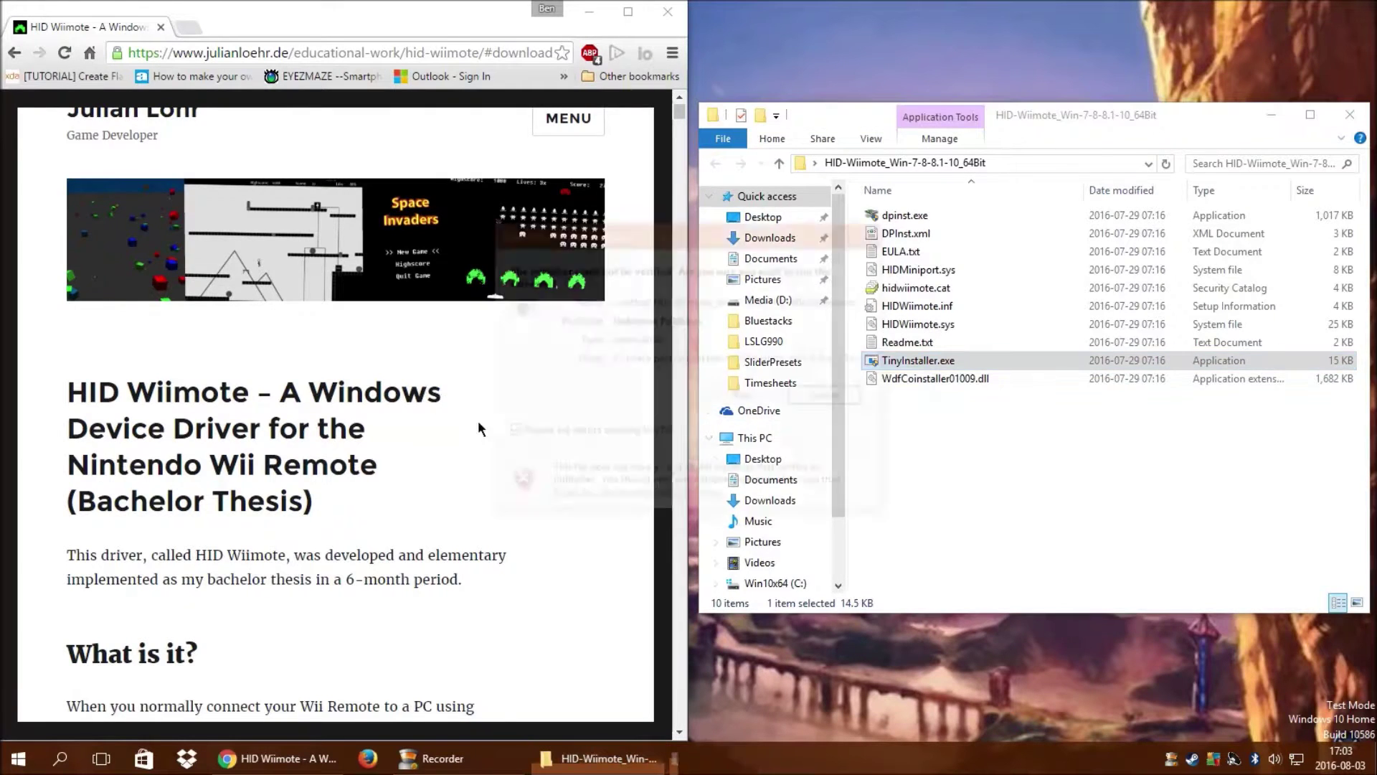
{"action": "scroll", "coordinate": [479, 423], "scroll_direction": "down", "scroll_amount": 2}
{"action": "left_click", "coordinate": [730, 391]}
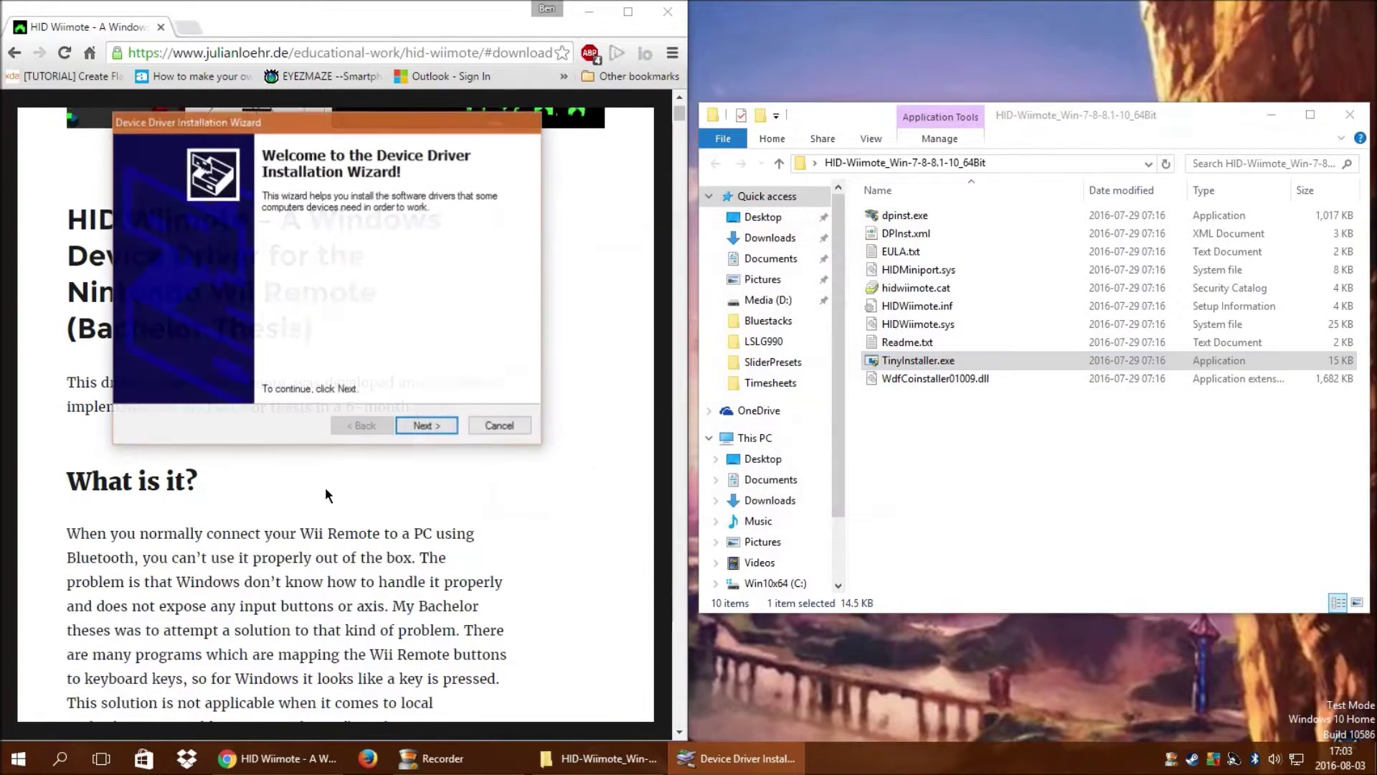
Accept the license agreement, allow the device software to install and finish the Device Driver Installation Wizard
{"action": "left_click", "coordinate": [422, 426]}
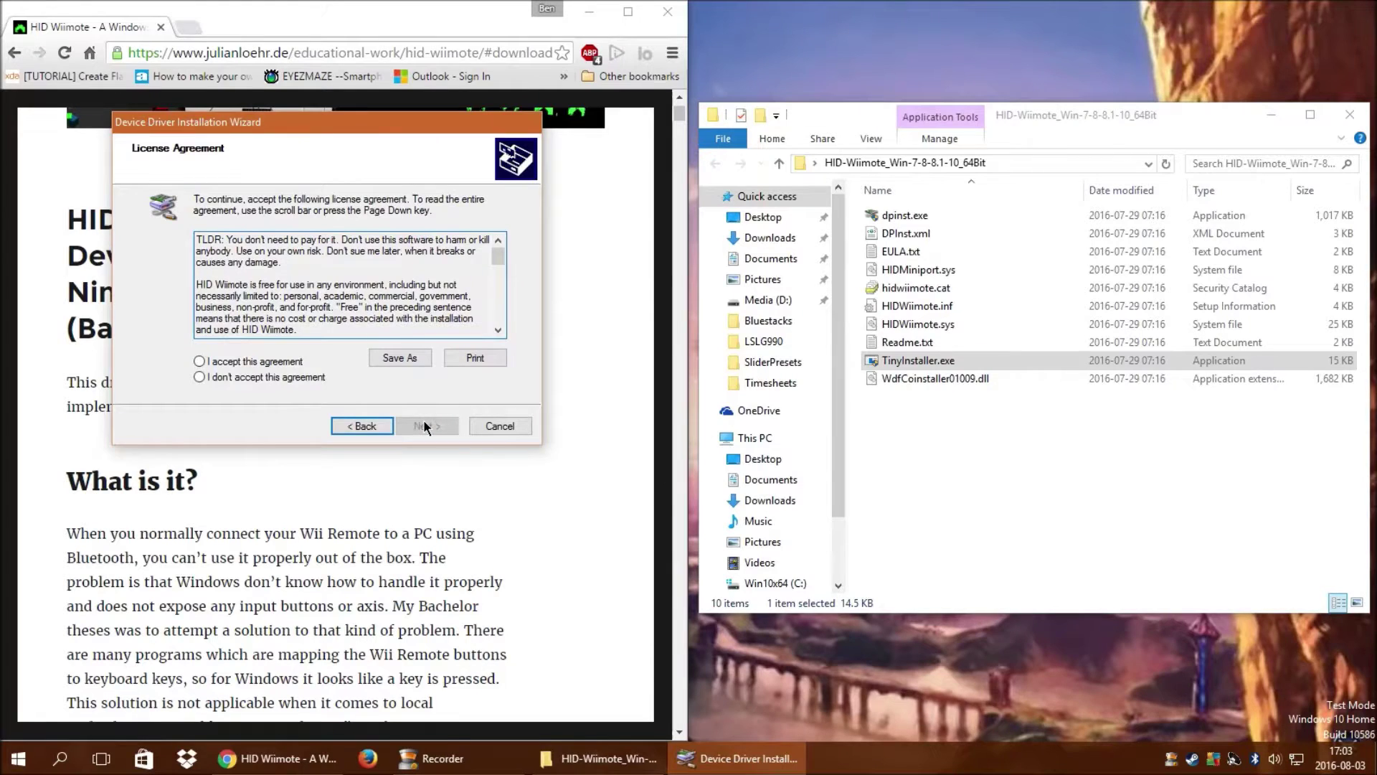
{"action": "left_click", "coordinate": [235, 362]}
{"action": "left_click", "coordinate": [433, 425]}
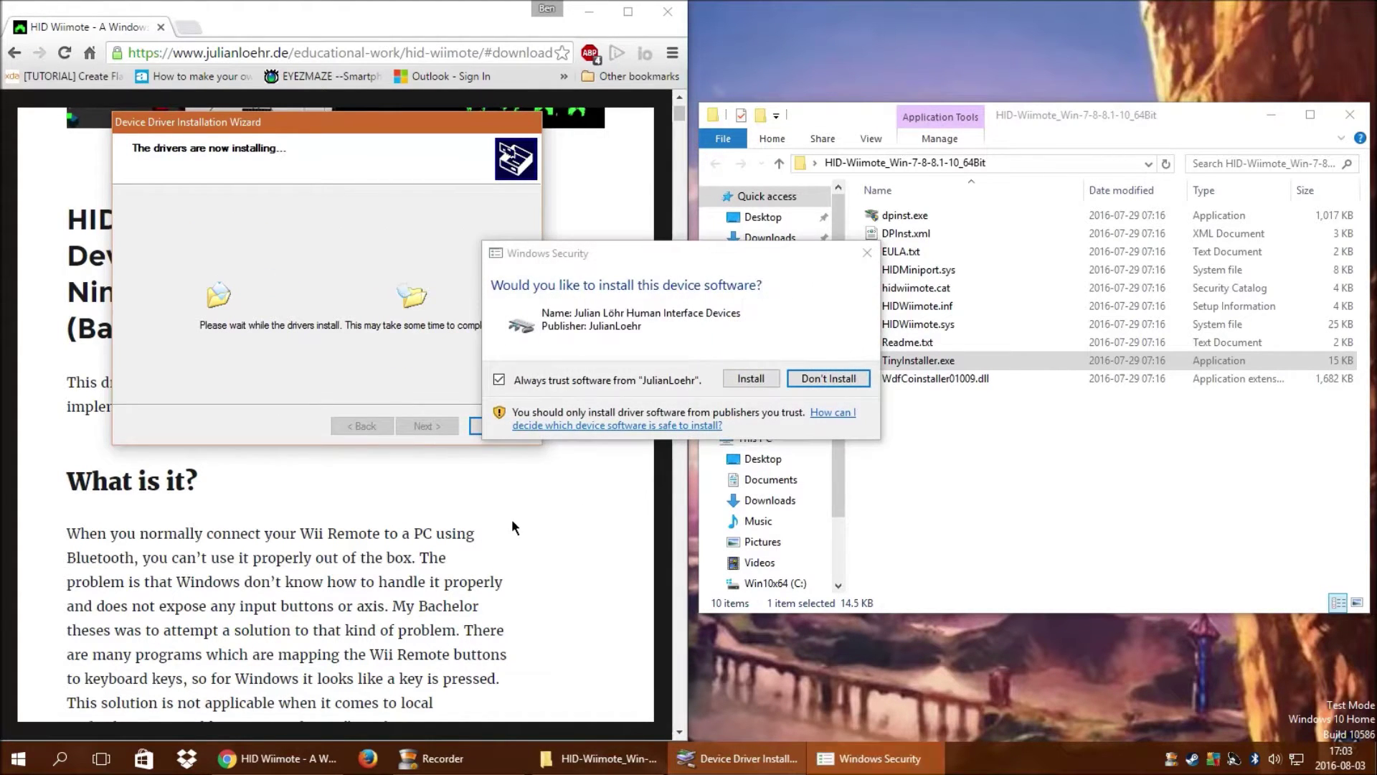
{"action": "left_click", "coordinate": [750, 379]}
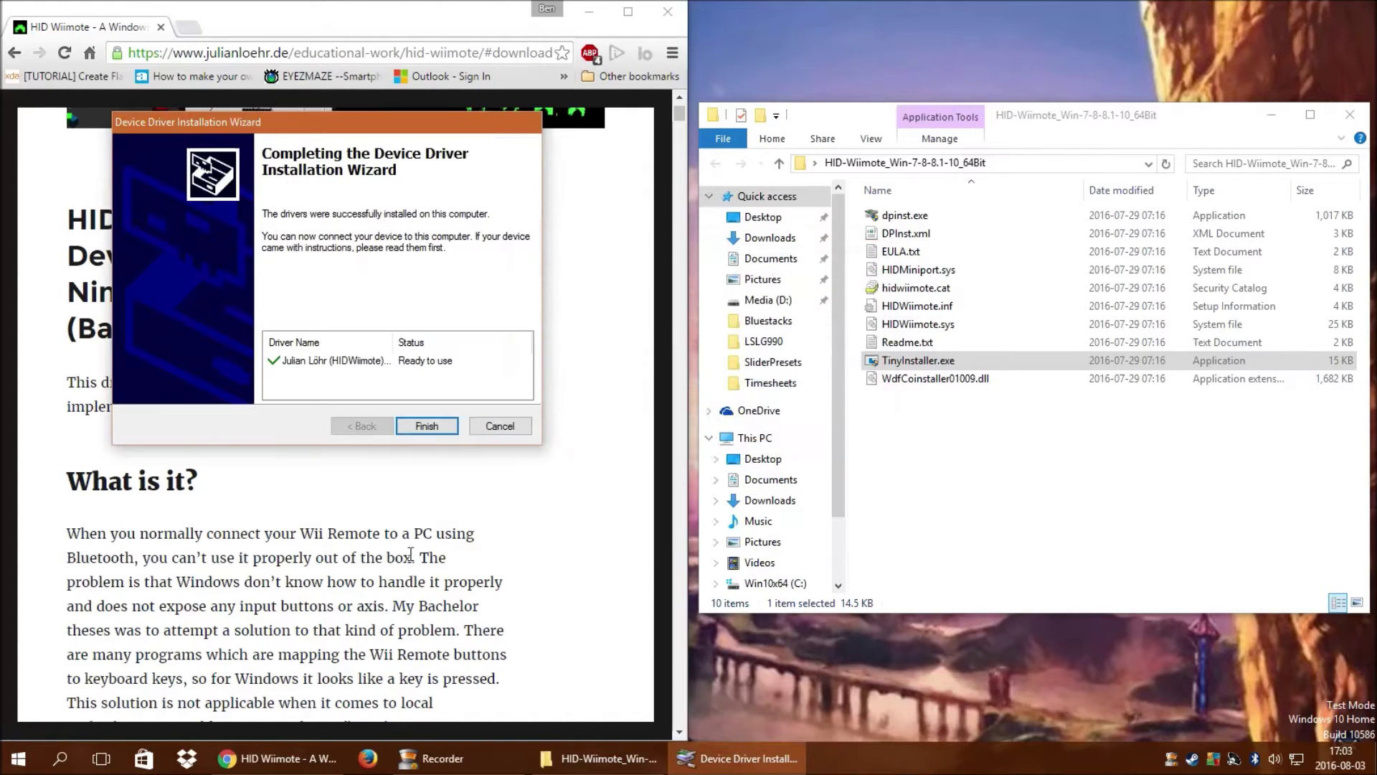
{"action": "left_click", "coordinate": [427, 425]}
Review the page's driver downloads, install instructions, known issues, signature verification and driver switching sections
{"action": "scroll", "coordinate": [459, 408], "scroll_direction": "down", "scroll_amount": 3}
{"action": "scroll", "coordinate": [522, 408], "scroll_direction": "down", "scroll_amount": 18}
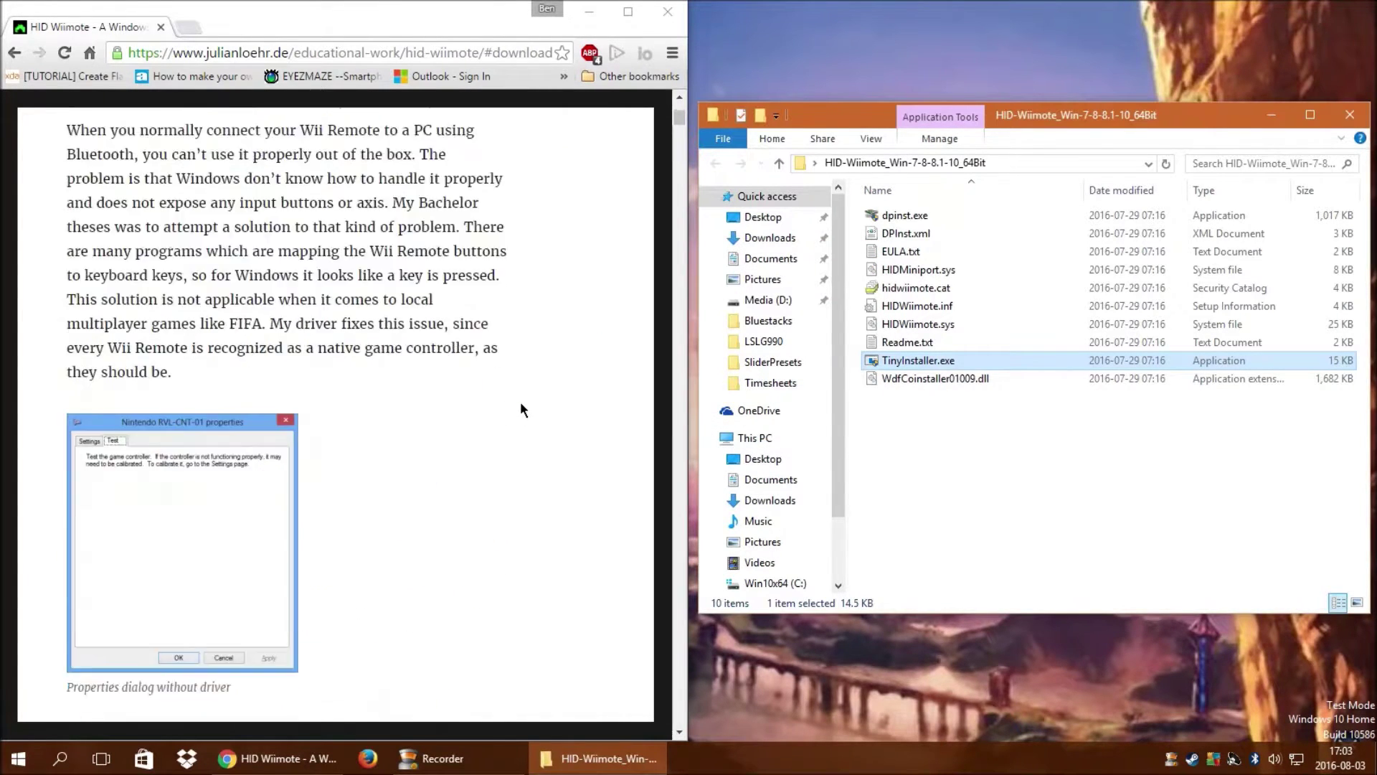
{"action": "scroll", "coordinate": [517, 393], "scroll_direction": "down", "scroll_amount": 3}
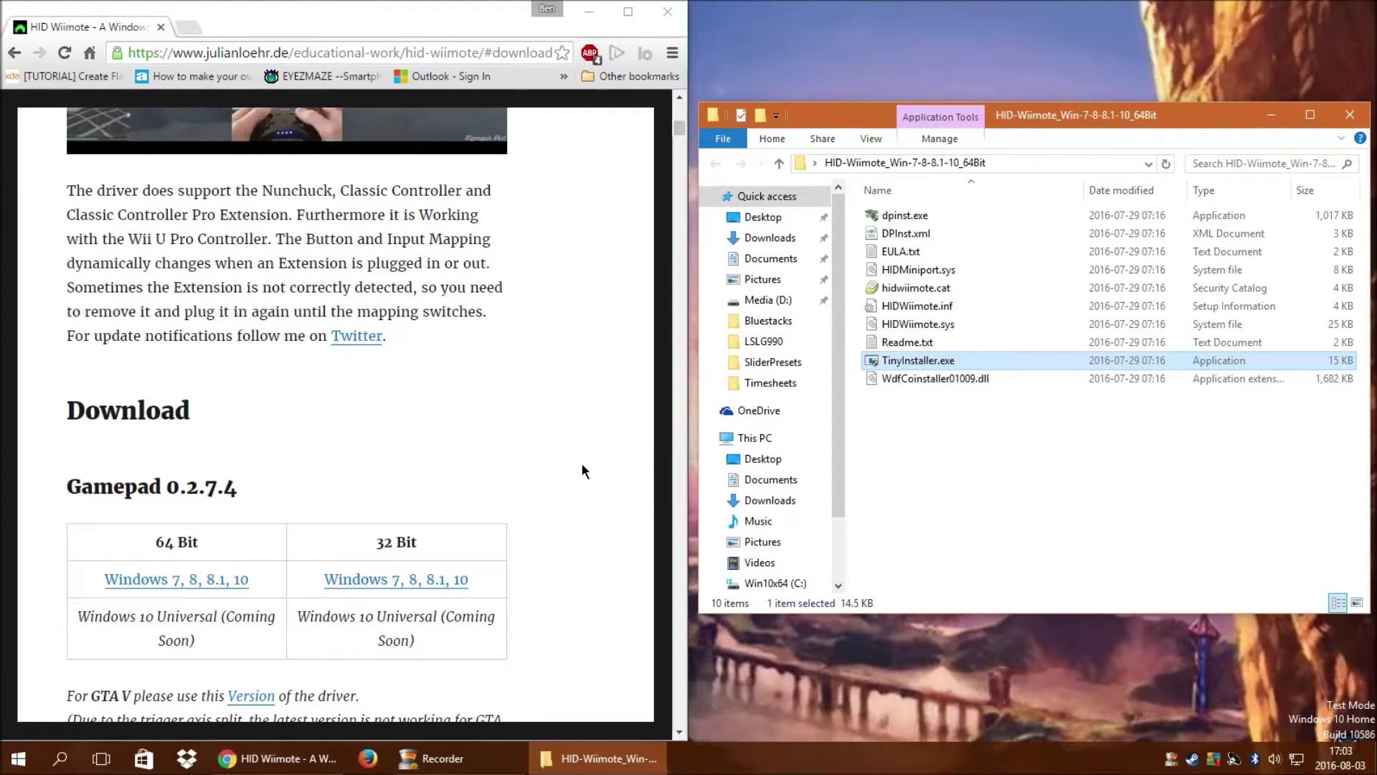
{"action": "scroll", "coordinate": [579, 467], "scroll_direction": "down", "scroll_amount": 6}
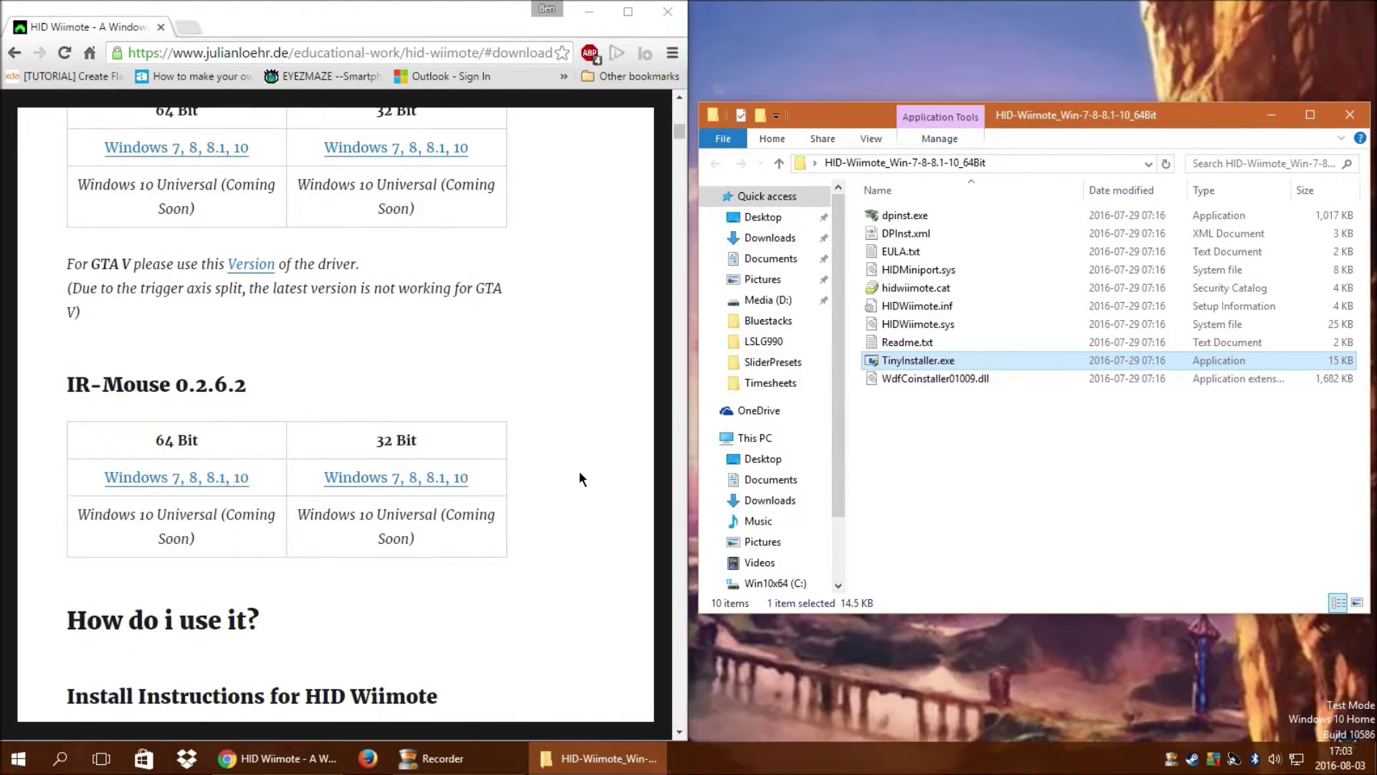
{"action": "scroll", "coordinate": [579, 471], "scroll_direction": "down", "scroll_amount": 5}
{"action": "scroll", "coordinate": [580, 477], "scroll_direction": "down", "scroll_amount": 2}
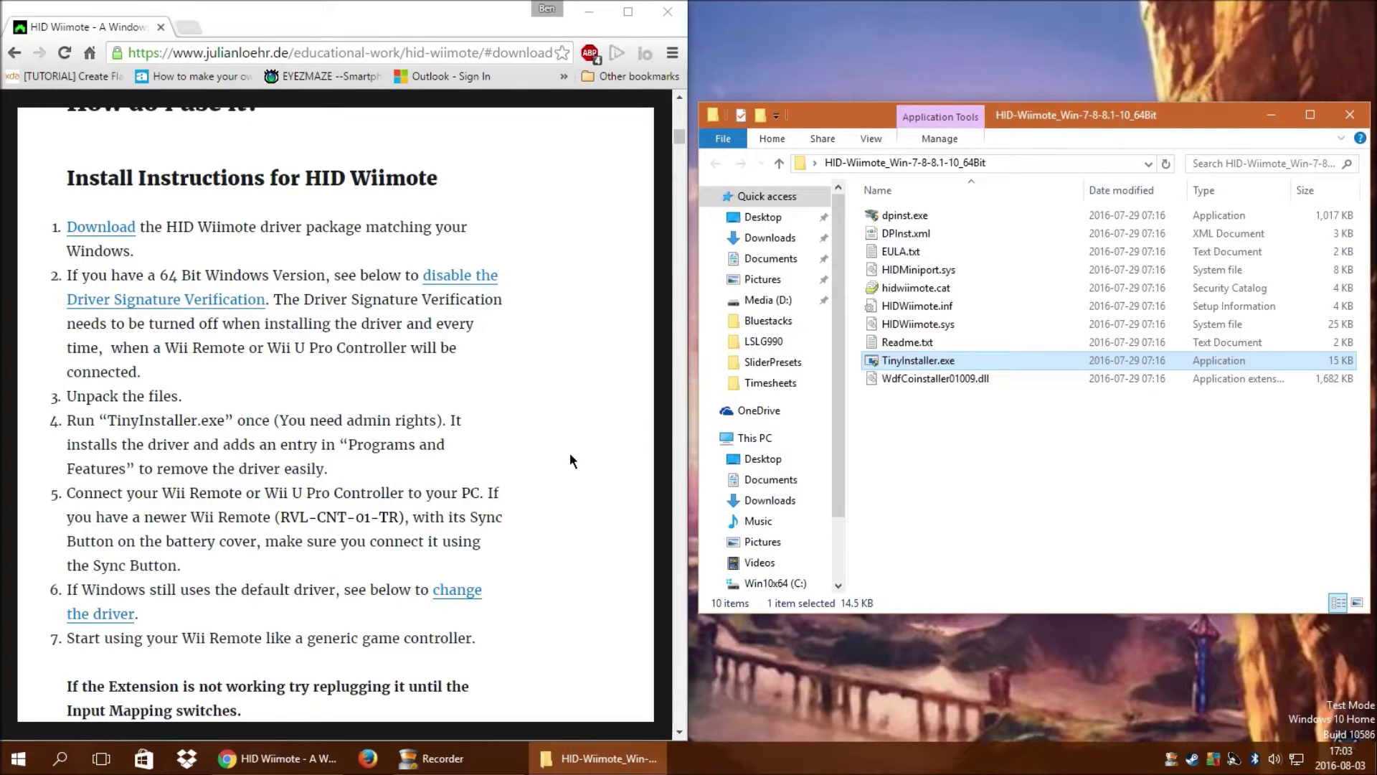
{"action": "scroll", "coordinate": [579, 455], "scroll_direction": "down", "scroll_amount": 6}
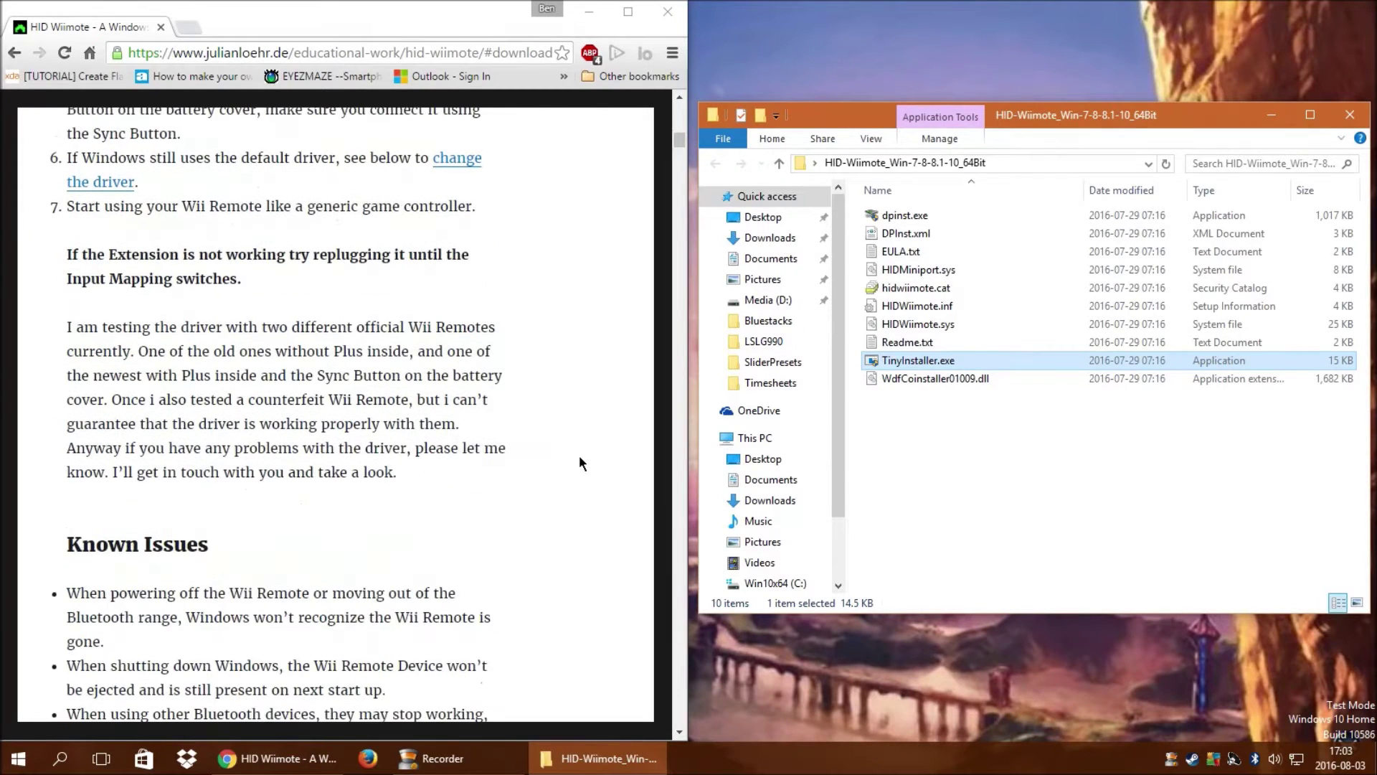
{"action": "scroll", "coordinate": [579, 455], "scroll_direction": "down", "scroll_amount": 7}
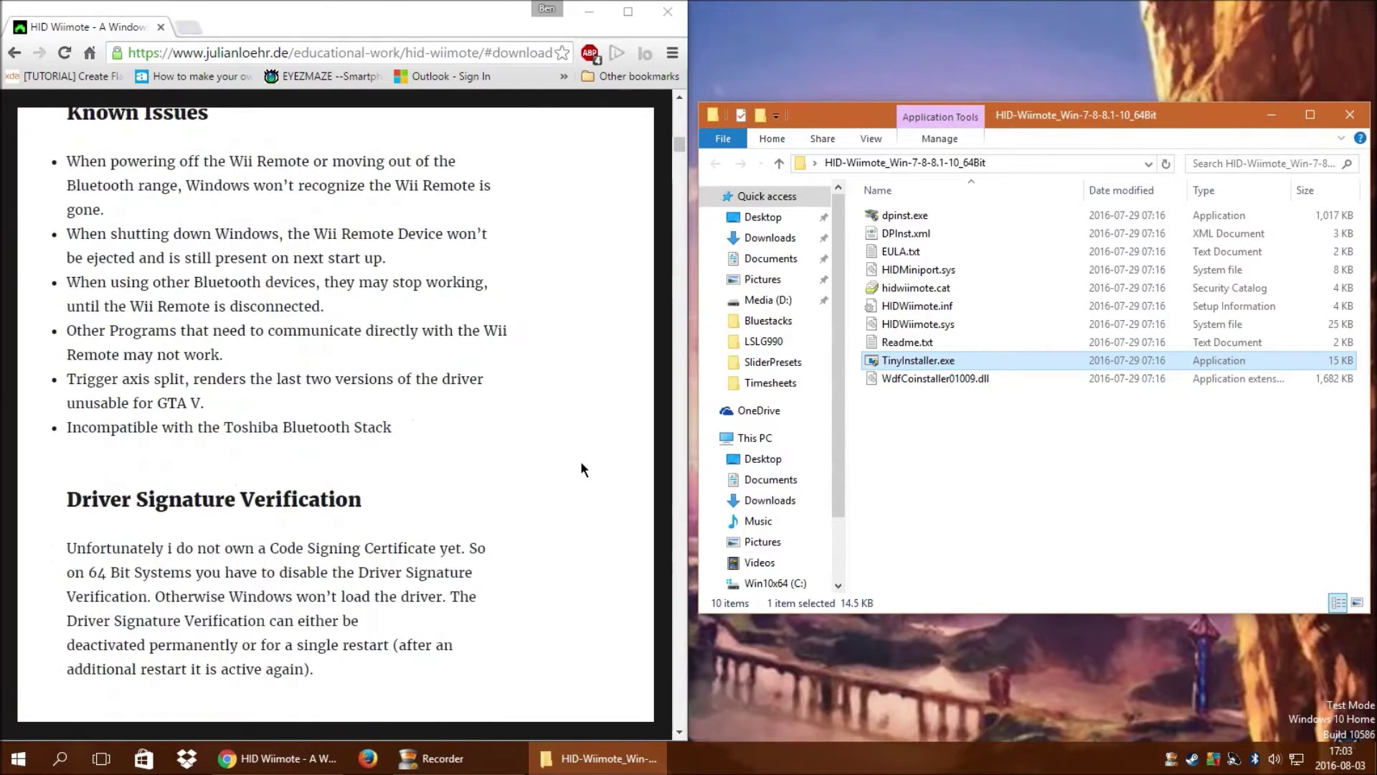
{"action": "scroll", "coordinate": [585, 471], "scroll_direction": "down", "scroll_amount": 10}
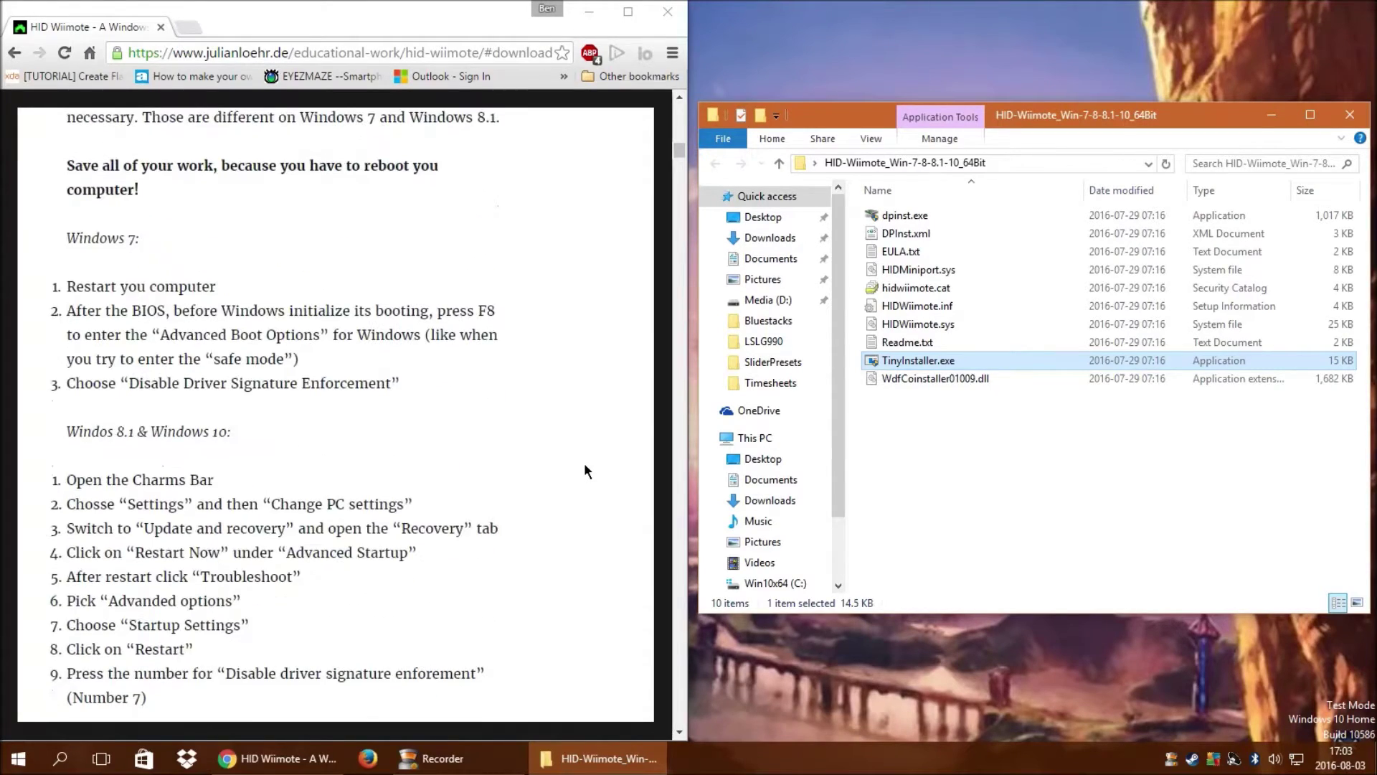
{"action": "scroll", "coordinate": [585, 471], "scroll_direction": "down", "scroll_amount": 9}
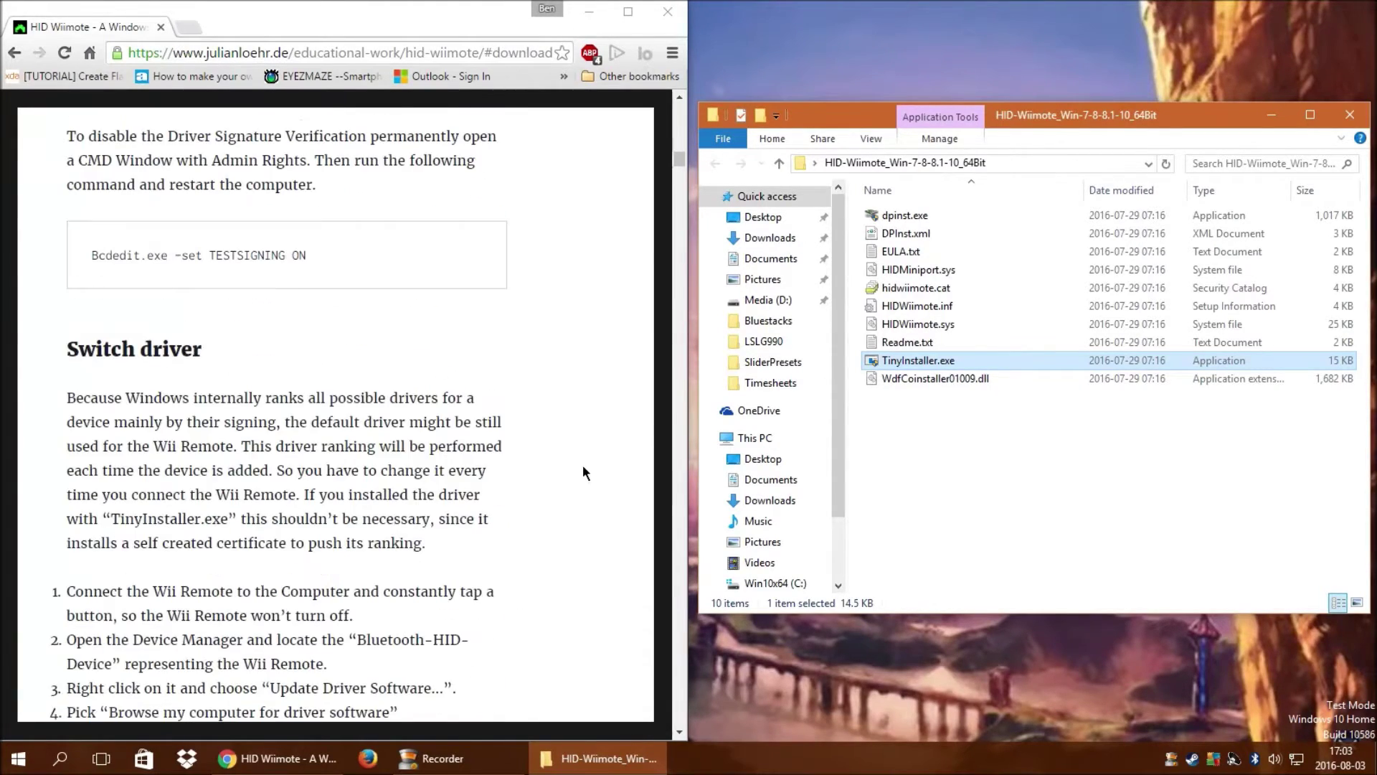
Examine the changelog for supported controllers, highlighting the Nunchuck, Classic Controller (Pro) and Wii U Pro Controller entry
{"action": "scroll", "coordinate": [582, 464], "scroll_direction": "down", "scroll_amount": 17}
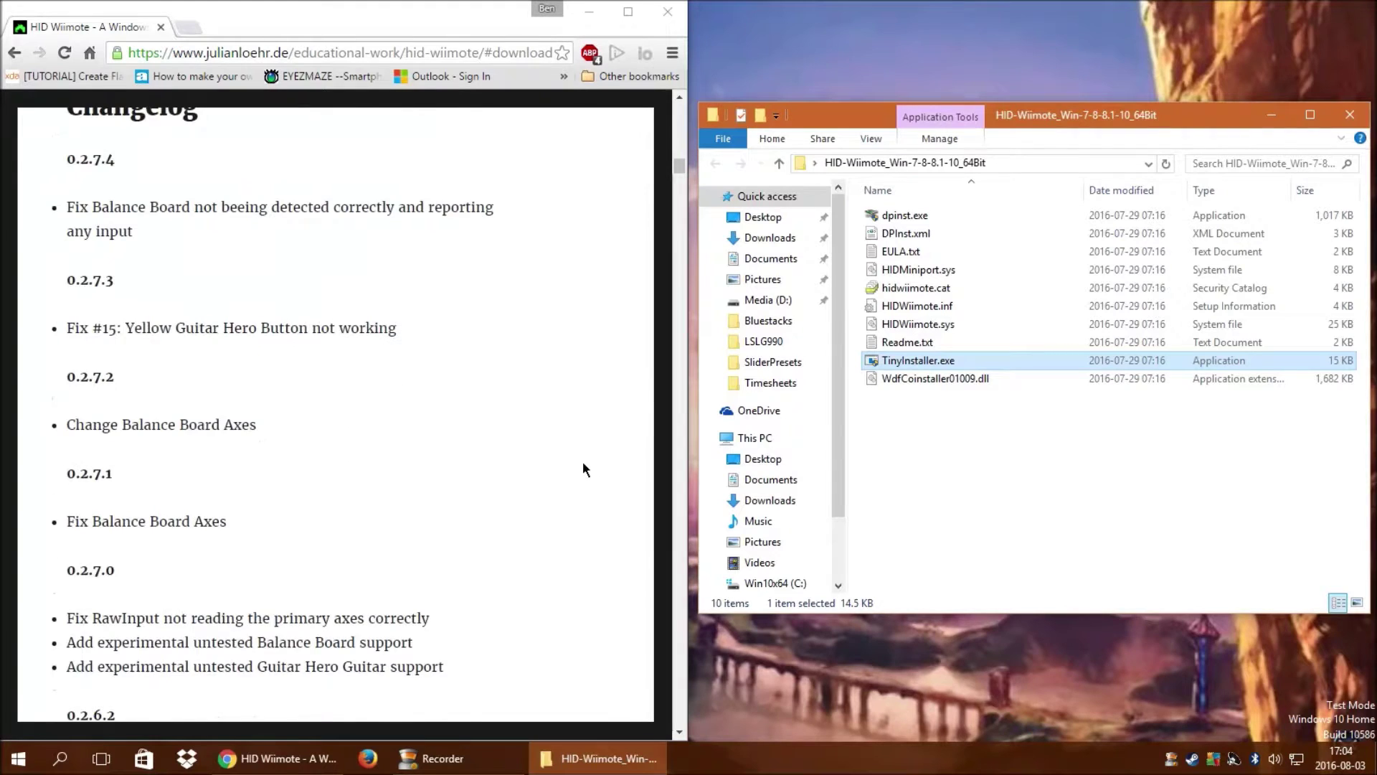
{"action": "scroll", "coordinate": [583, 463], "scroll_direction": "down", "scroll_amount": 8}
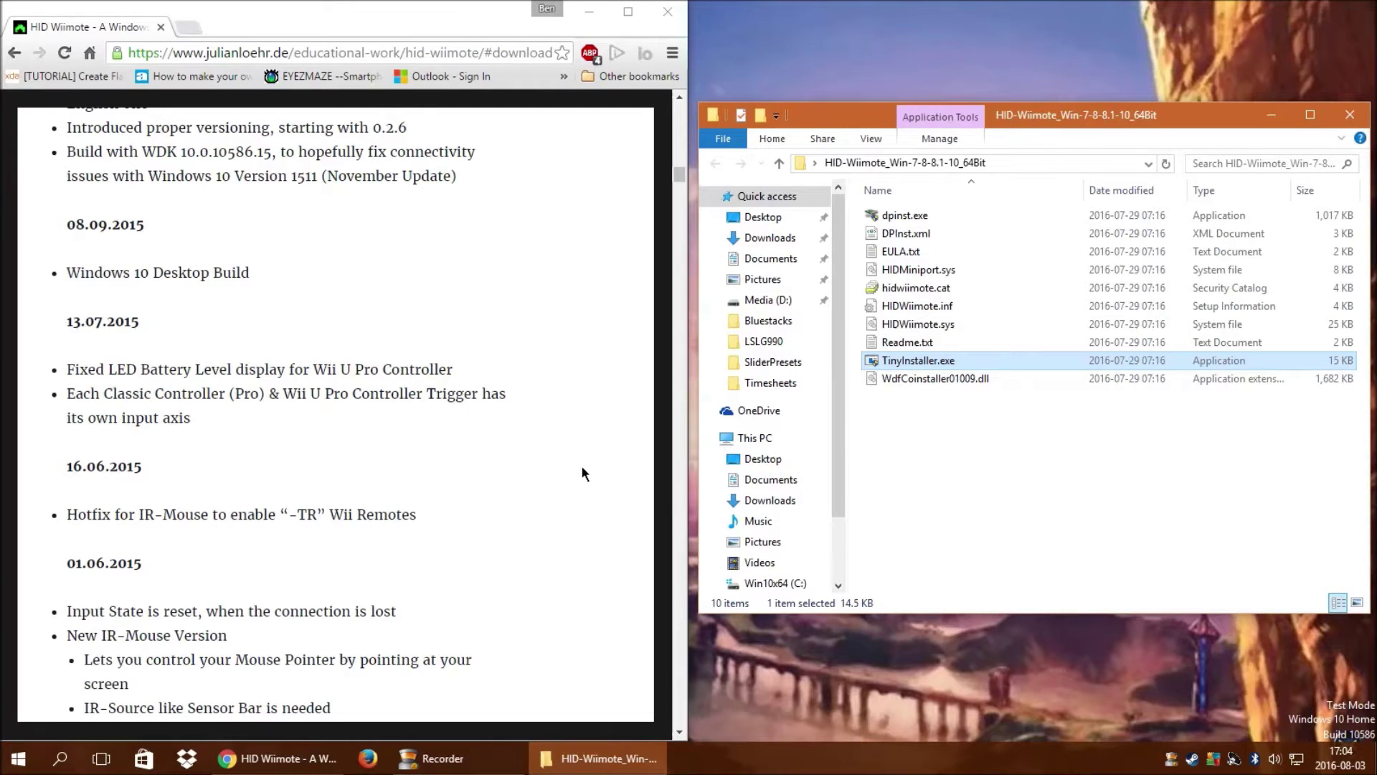
{"action": "scroll", "coordinate": [578, 466], "scroll_direction": "down", "scroll_amount": 6}
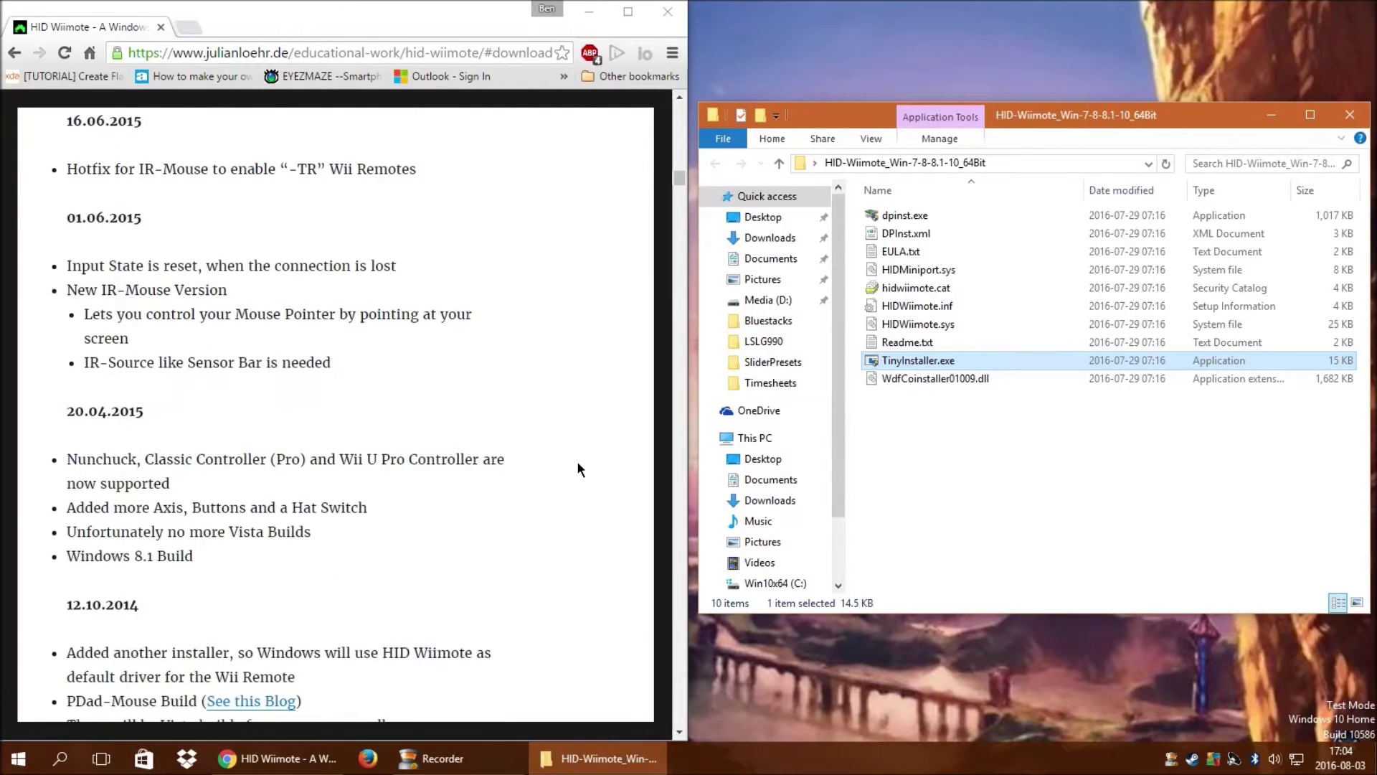
{"action": "scroll", "coordinate": [578, 466], "scroll_direction": "down", "scroll_amount": 4}
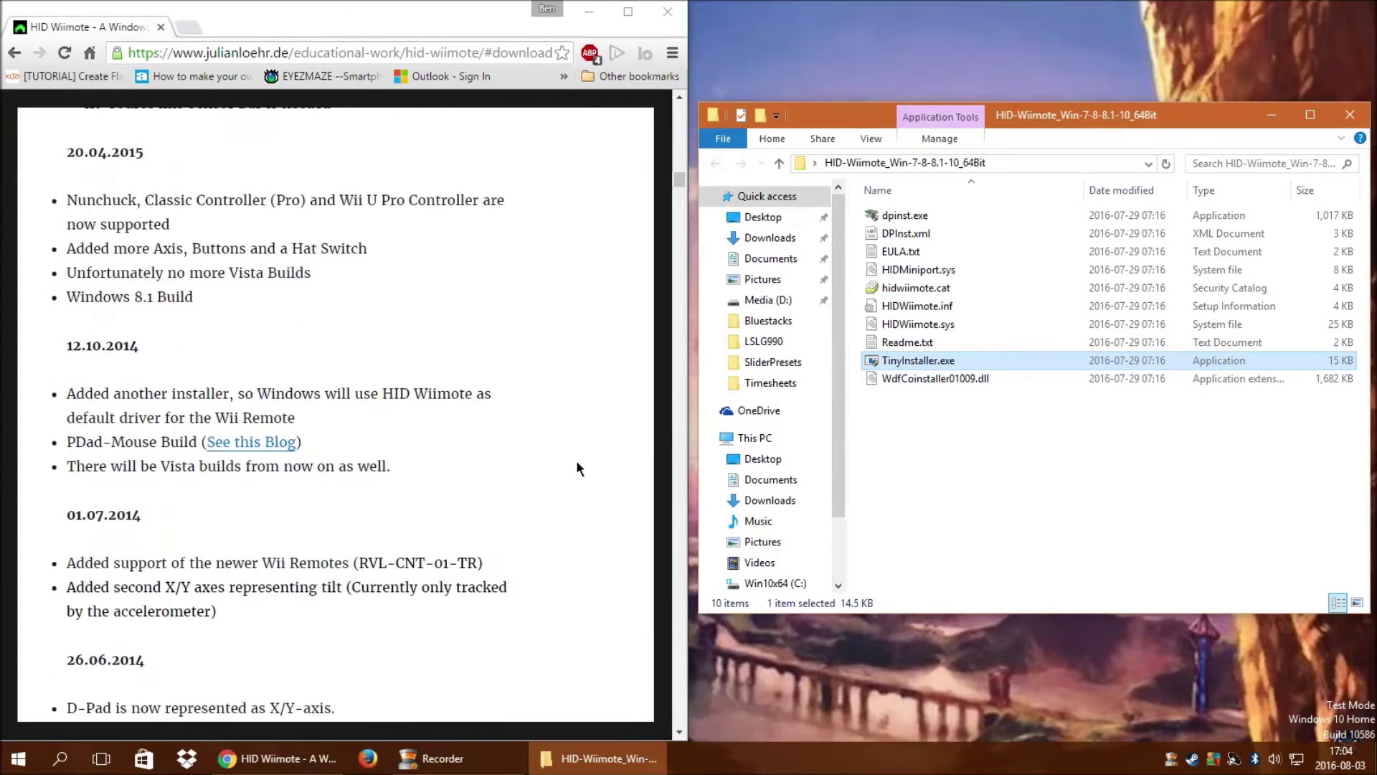
{"action": "scroll", "coordinate": [578, 467], "scroll_direction": "up", "scroll_amount": 2}
{"action": "left_click_drag", "start_coordinate": [66, 286], "coordinate": [486, 278]}
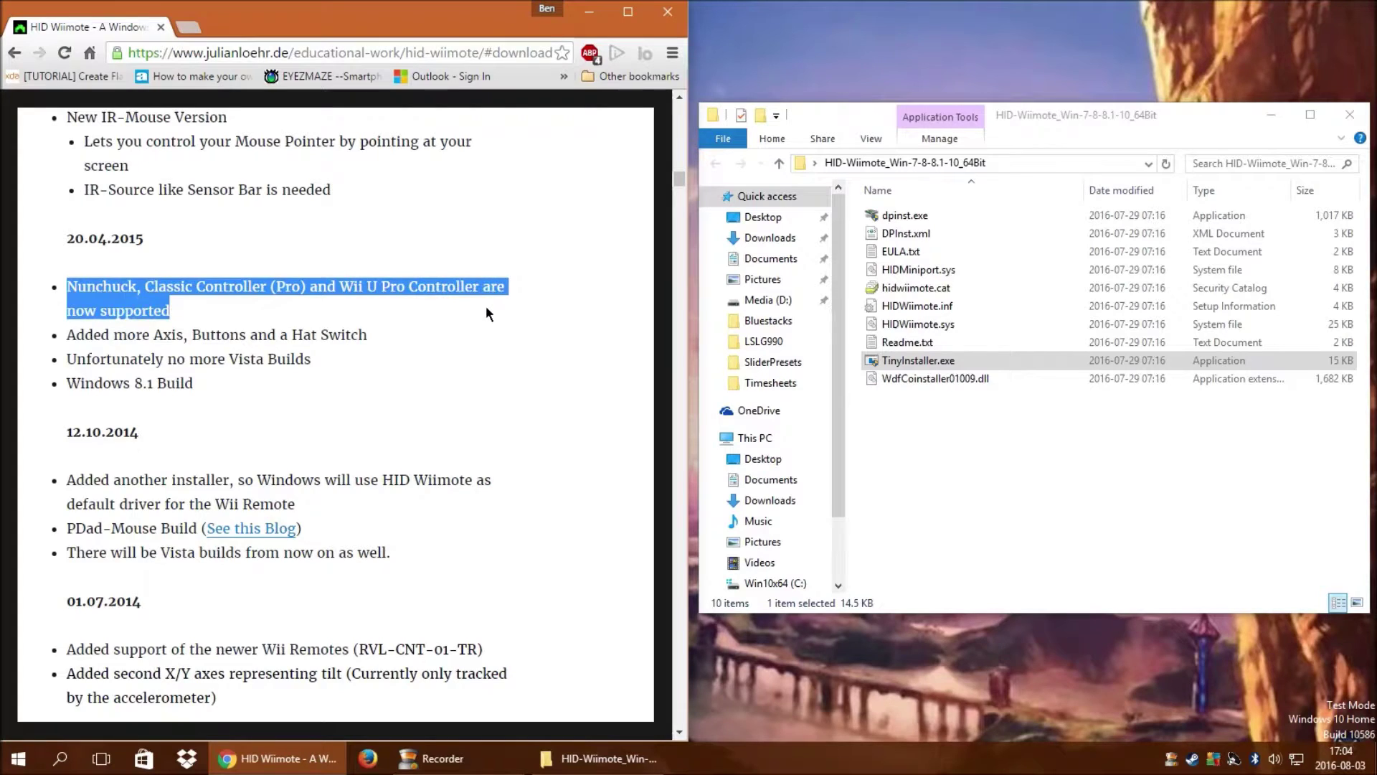
{"action": "scroll", "coordinate": [485, 306], "scroll_direction": "down", "scroll_amount": 2}
{"action": "left_click", "coordinate": [500, 274]}
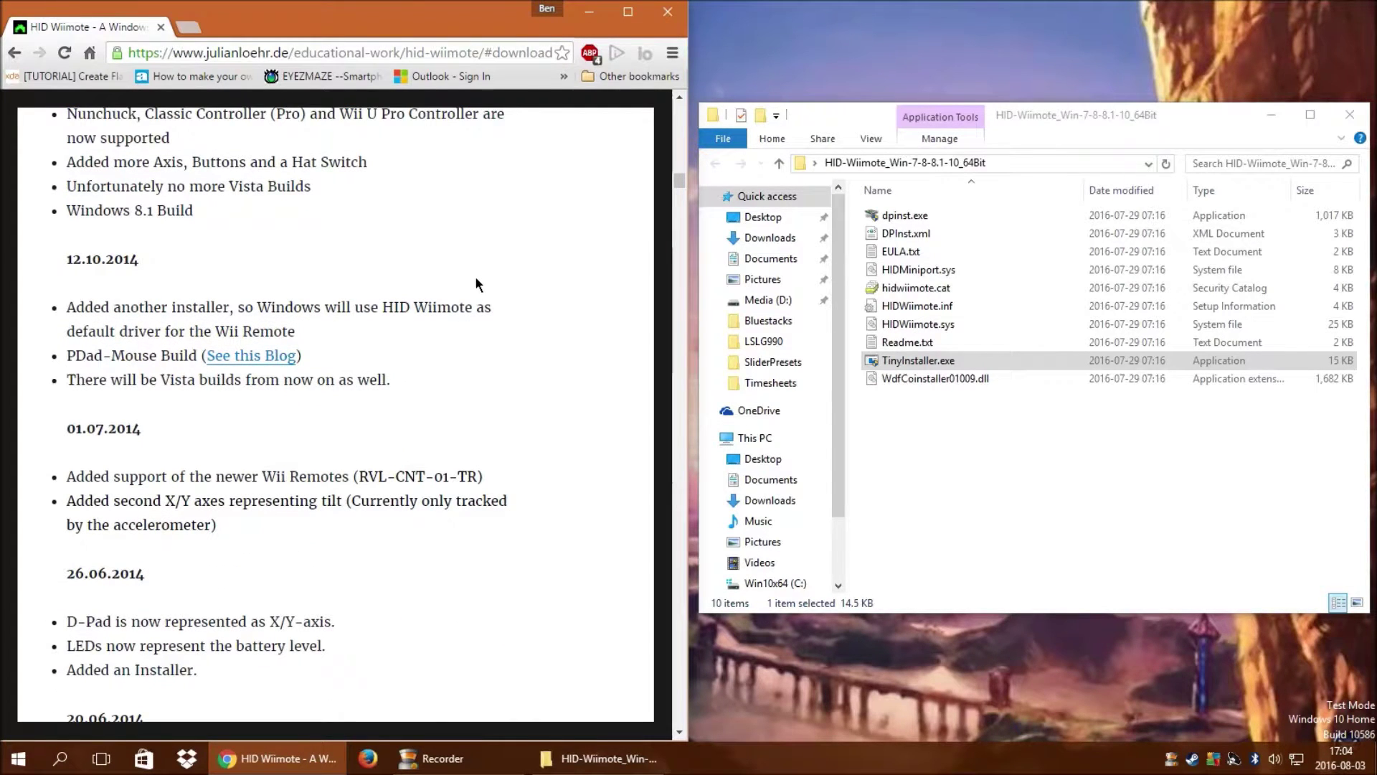
Check the Download List and Source Code sections, and return to the newest entries of the changelog
{"action": "scroll", "coordinate": [476, 284], "scroll_direction": "down", "scroll_amount": 1}
{"action": "scroll", "coordinate": [473, 315], "scroll_direction": "down", "scroll_amount": 7}
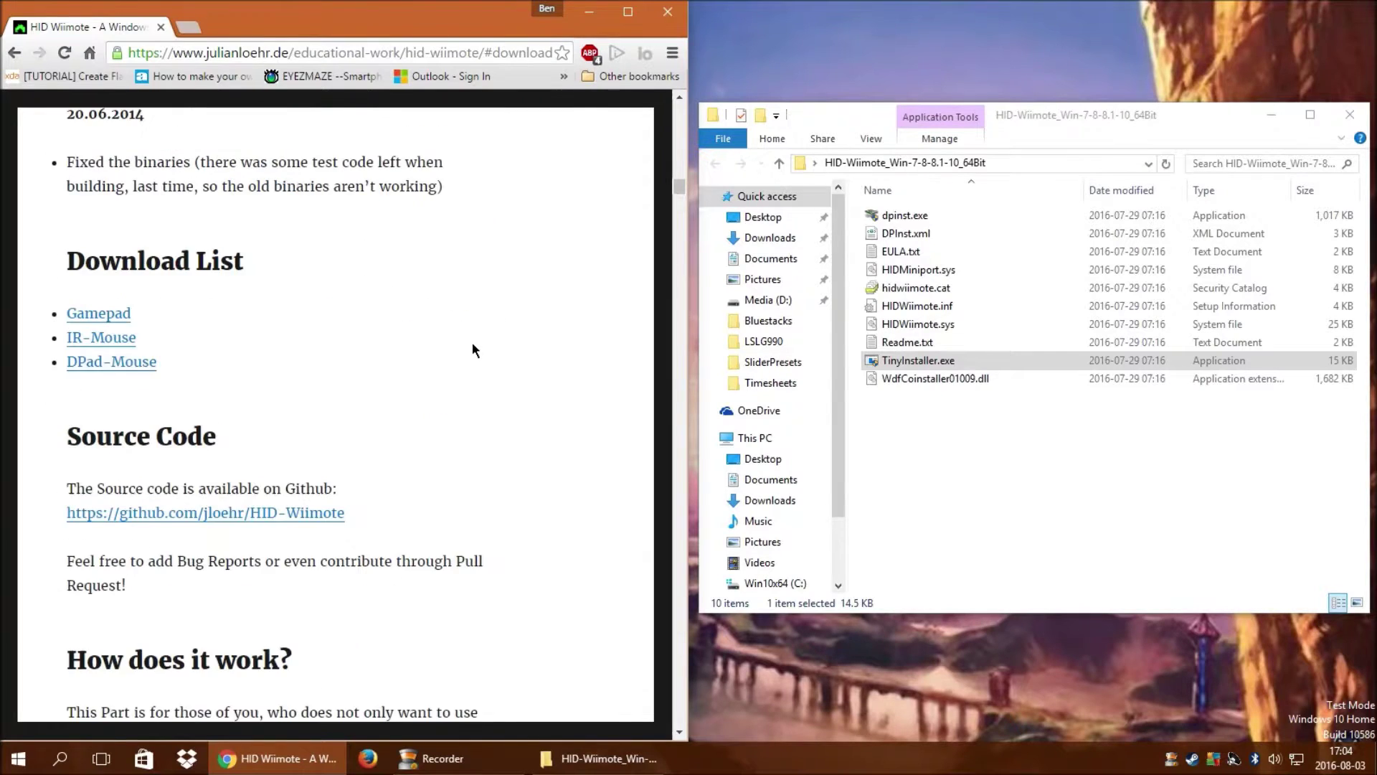
{"action": "scroll", "coordinate": [472, 338], "scroll_direction": "up", "scroll_amount": 10}
{"action": "scroll", "coordinate": [470, 333], "scroll_direction": "up", "scroll_amount": 15}
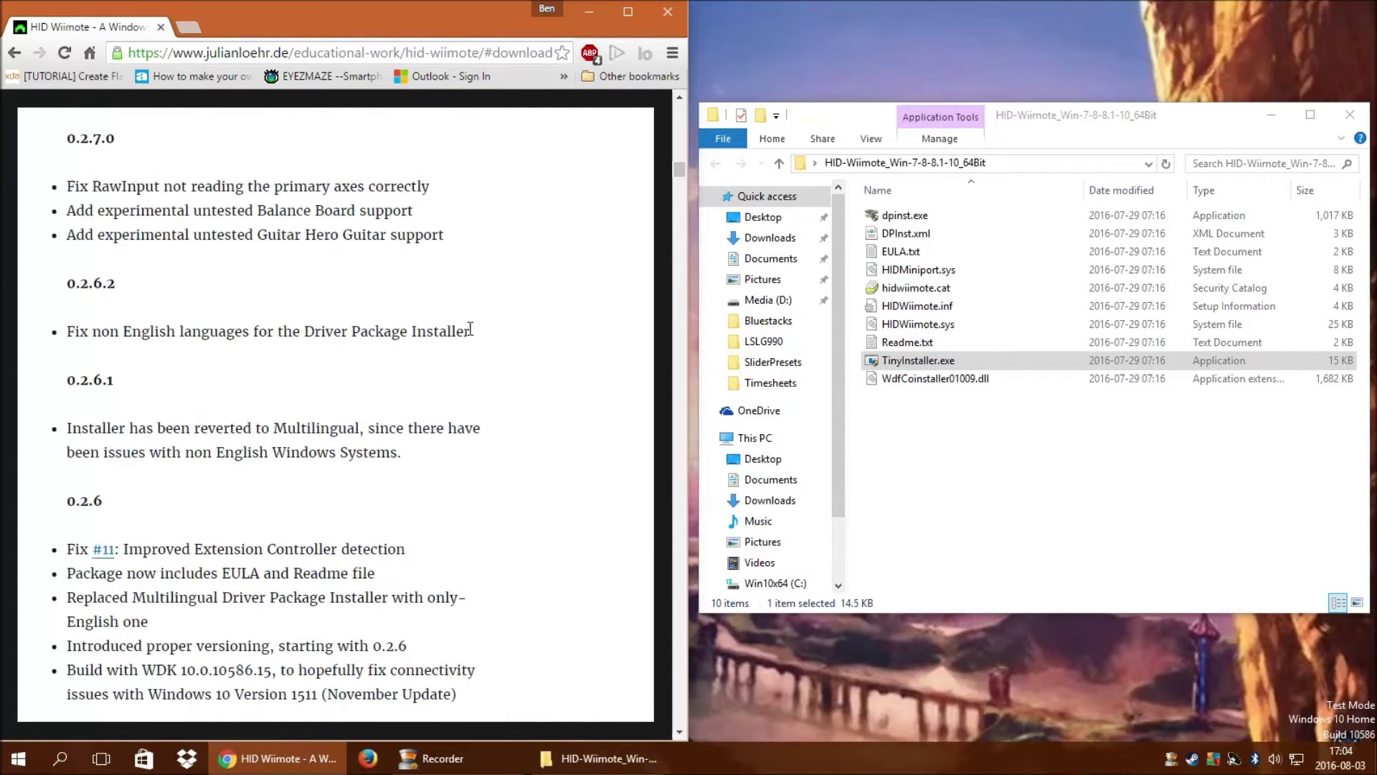
{"action": "scroll", "coordinate": [470, 327], "scroll_direction": "up", "scroll_amount": 11}
{"action": "scroll", "coordinate": [468, 326], "scroll_direction": "down", "scroll_amount": 5}
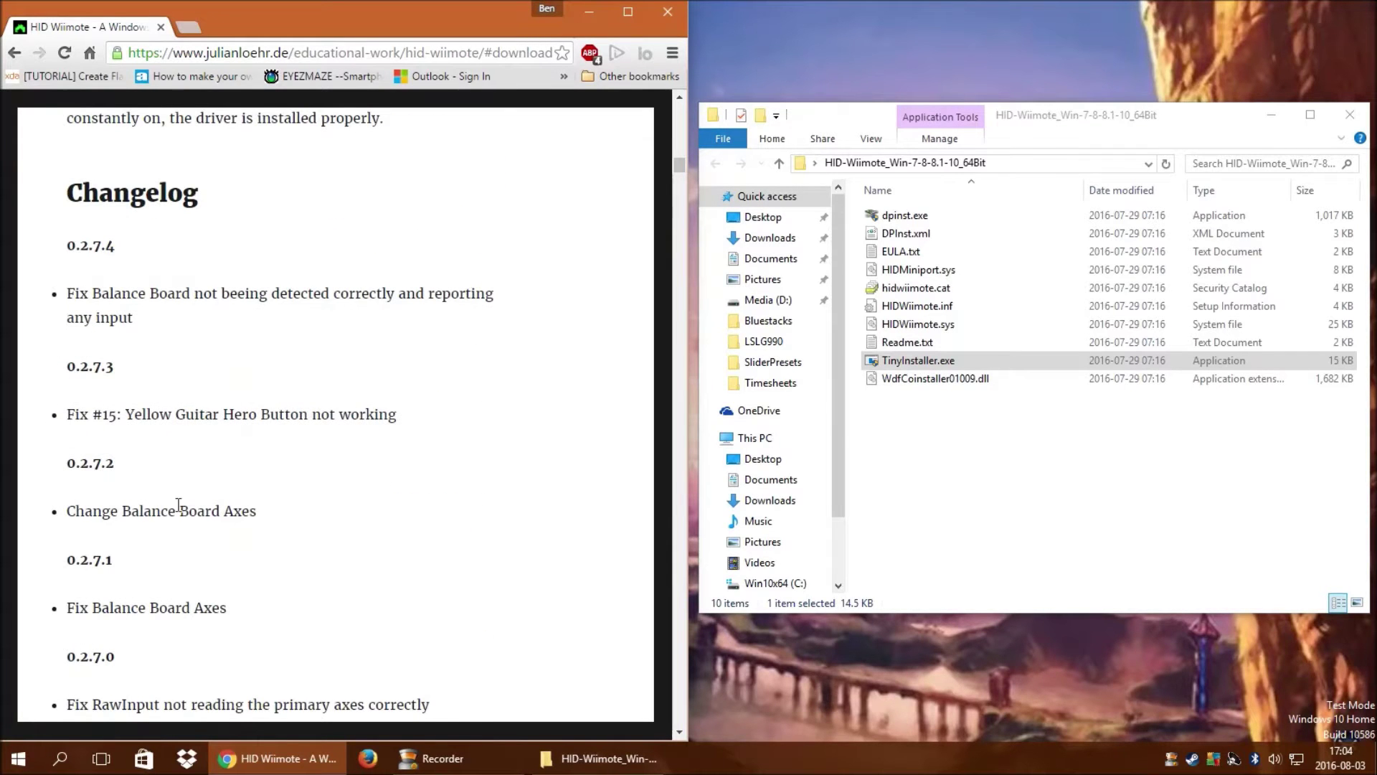
Highlight the Yellow Guitar Hero Button fix in the 0.2.7.3 changelog entry and return to the driver switching instructions
{"action": "left_click_drag", "start_coordinate": [122, 414], "coordinate": [435, 399]}
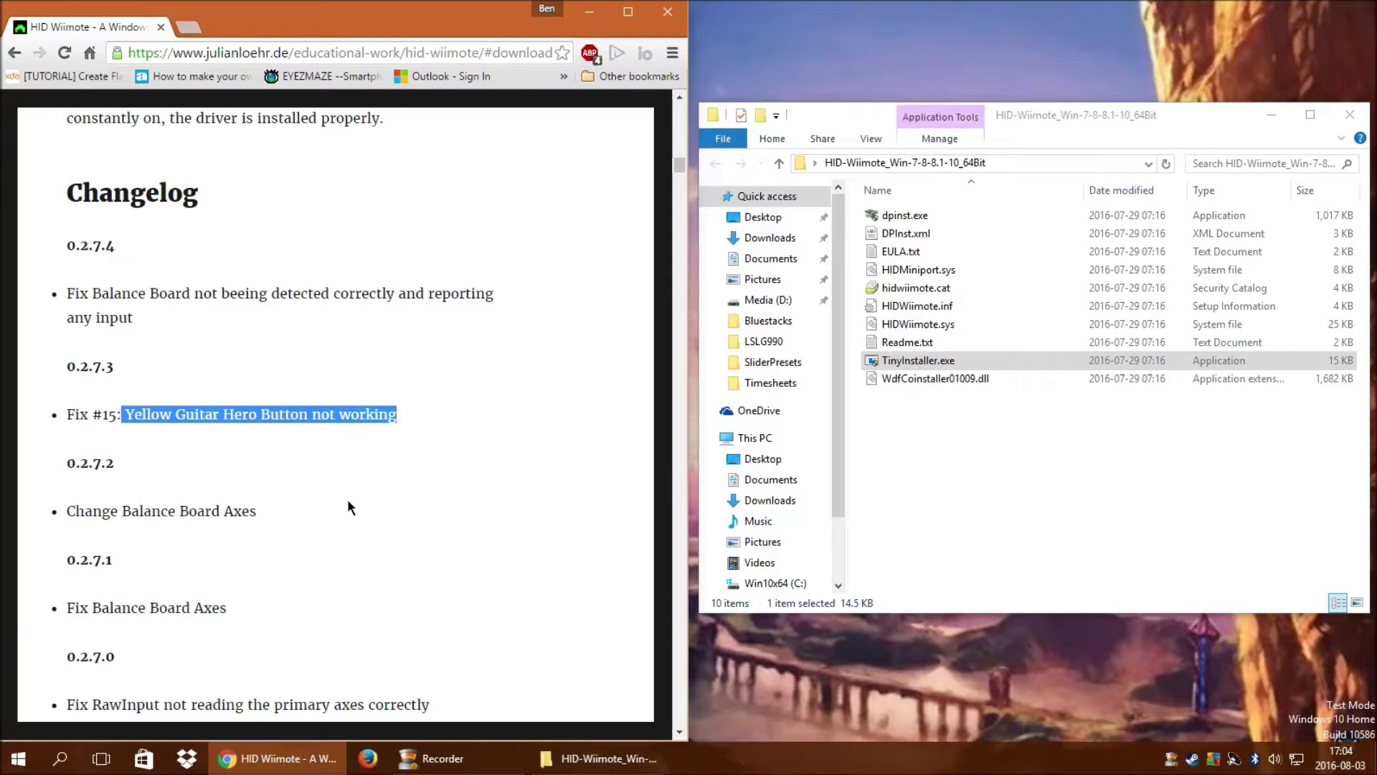
{"action": "left_click", "coordinate": [431, 495]}
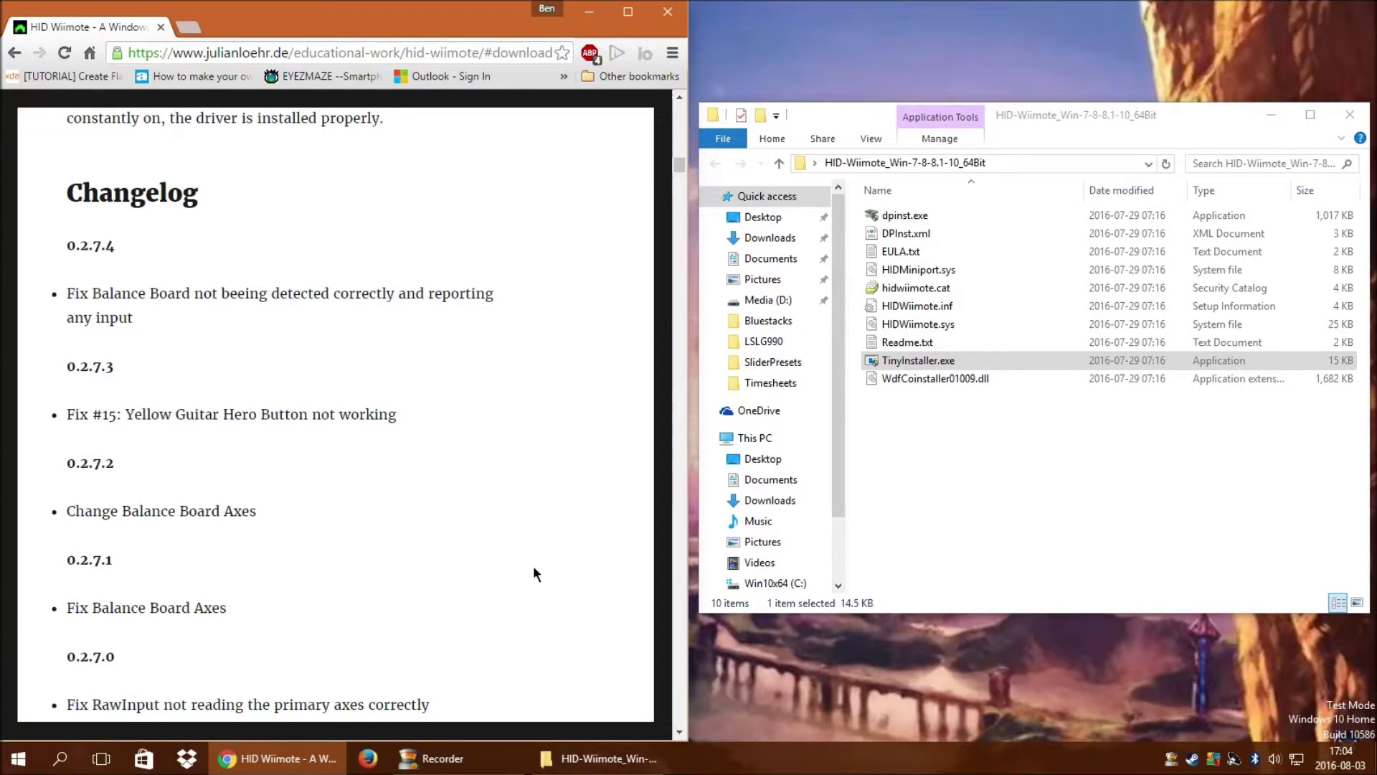
{"action": "scroll", "coordinate": [423, 558], "scroll_direction": "up", "scroll_amount": 6}
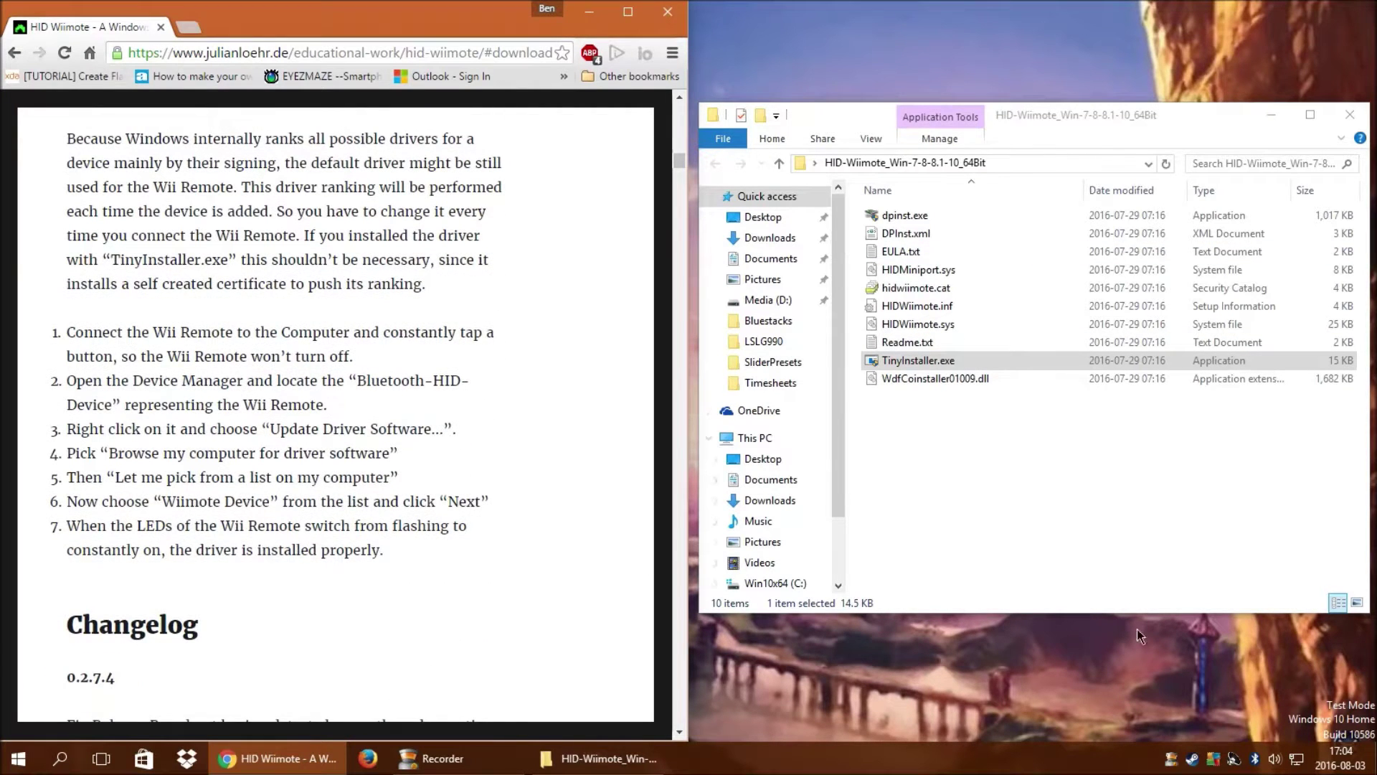
Open the Windows Bluetooth settings, pair the discovered game controller with the passcode left blank, and select its Nintendo RVL-CNT-01-UC entry
{"action": "double_click", "coordinate": [1255, 759]}
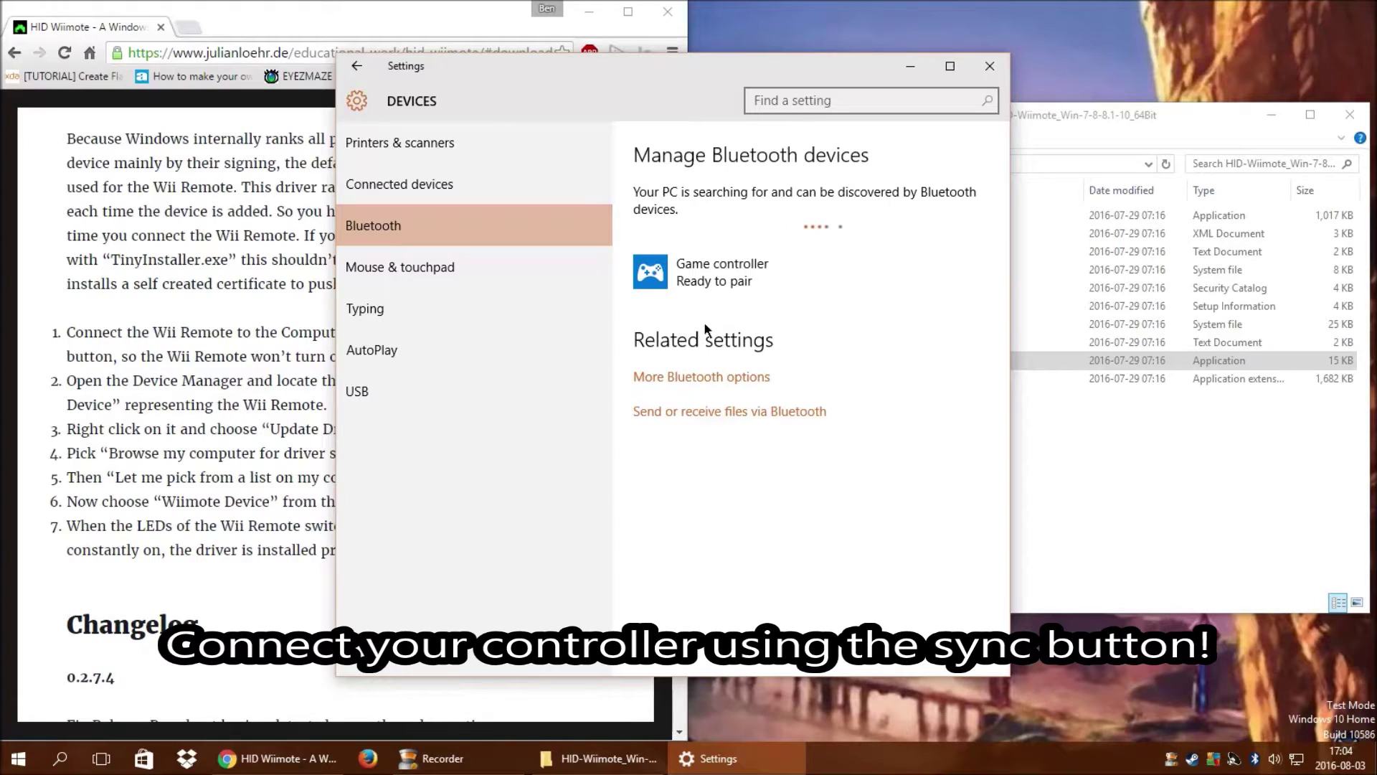
{"action": "left_click", "coordinate": [710, 283]}
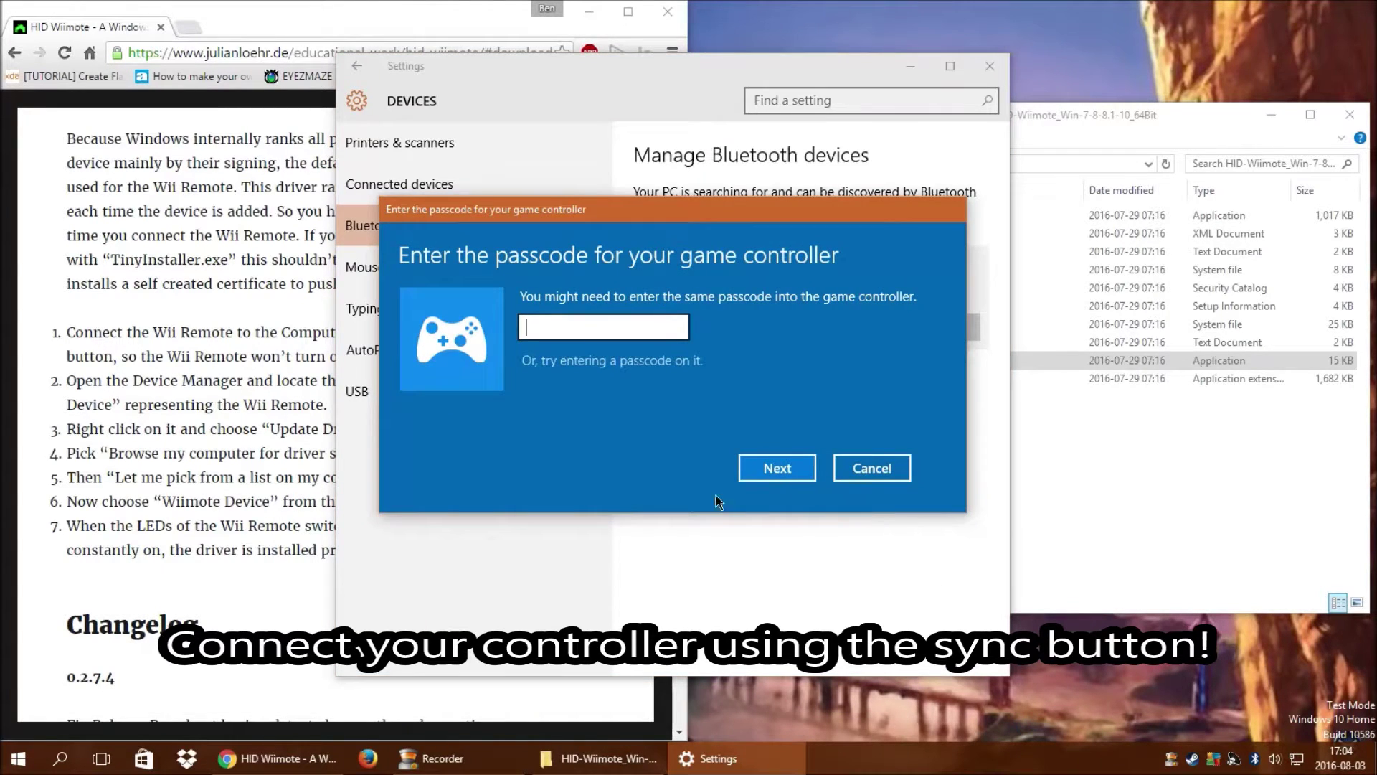
{"action": "left_click", "coordinate": [801, 467]}
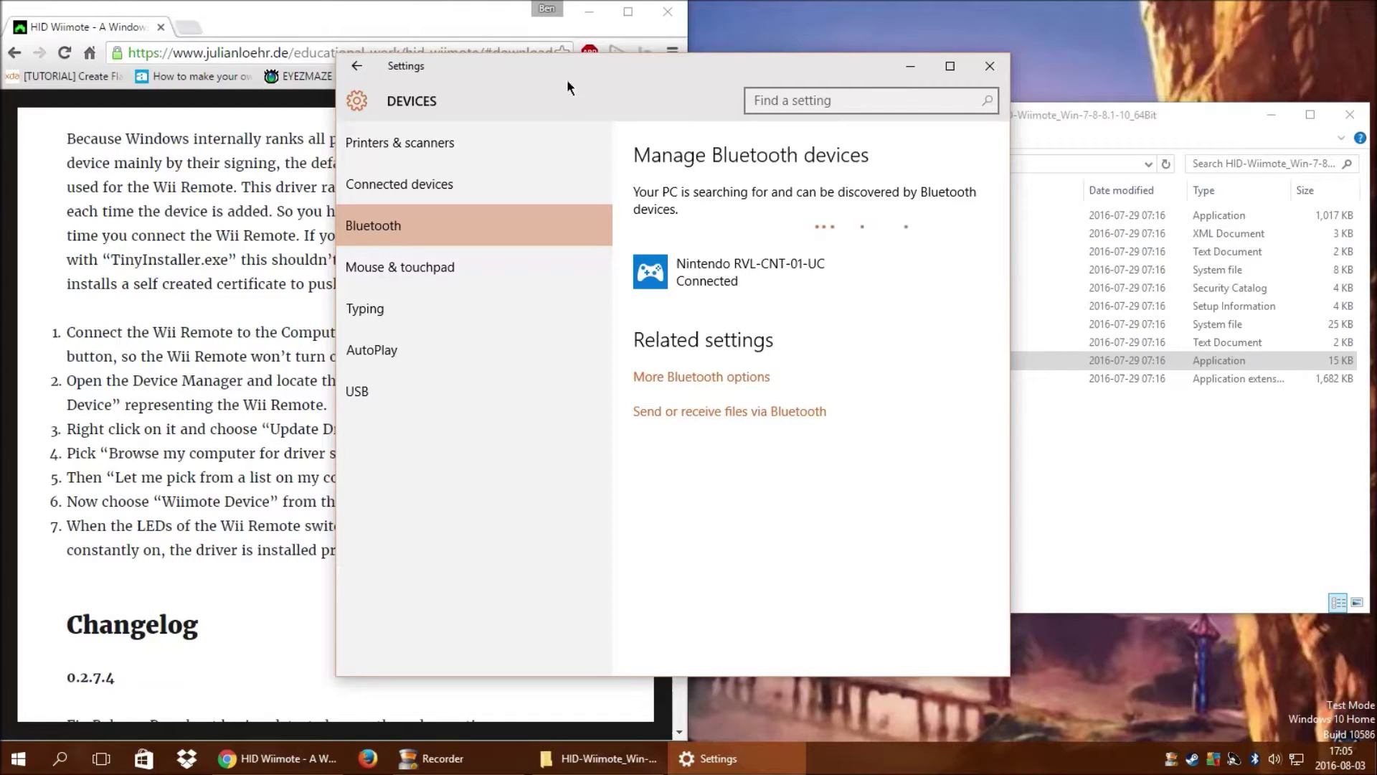
{"action": "left_click", "coordinate": [657, 275]}
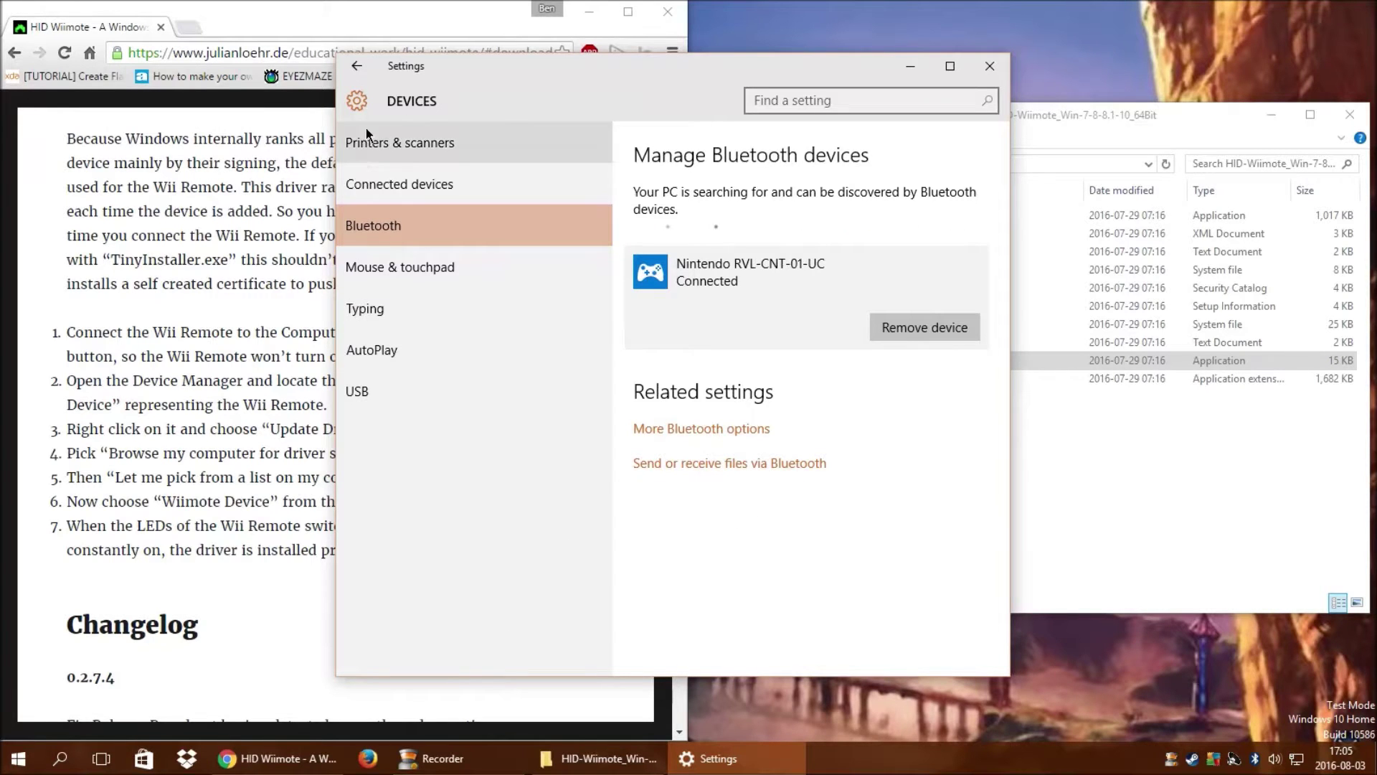
Return to the HID Wiimote page and review the install instructions and the properties dialog pictures with and without the driver
{"action": "left_click", "coordinate": [151, 435]}
{"action": "scroll", "coordinate": [152, 436], "scroll_direction": "up", "scroll_amount": 20}
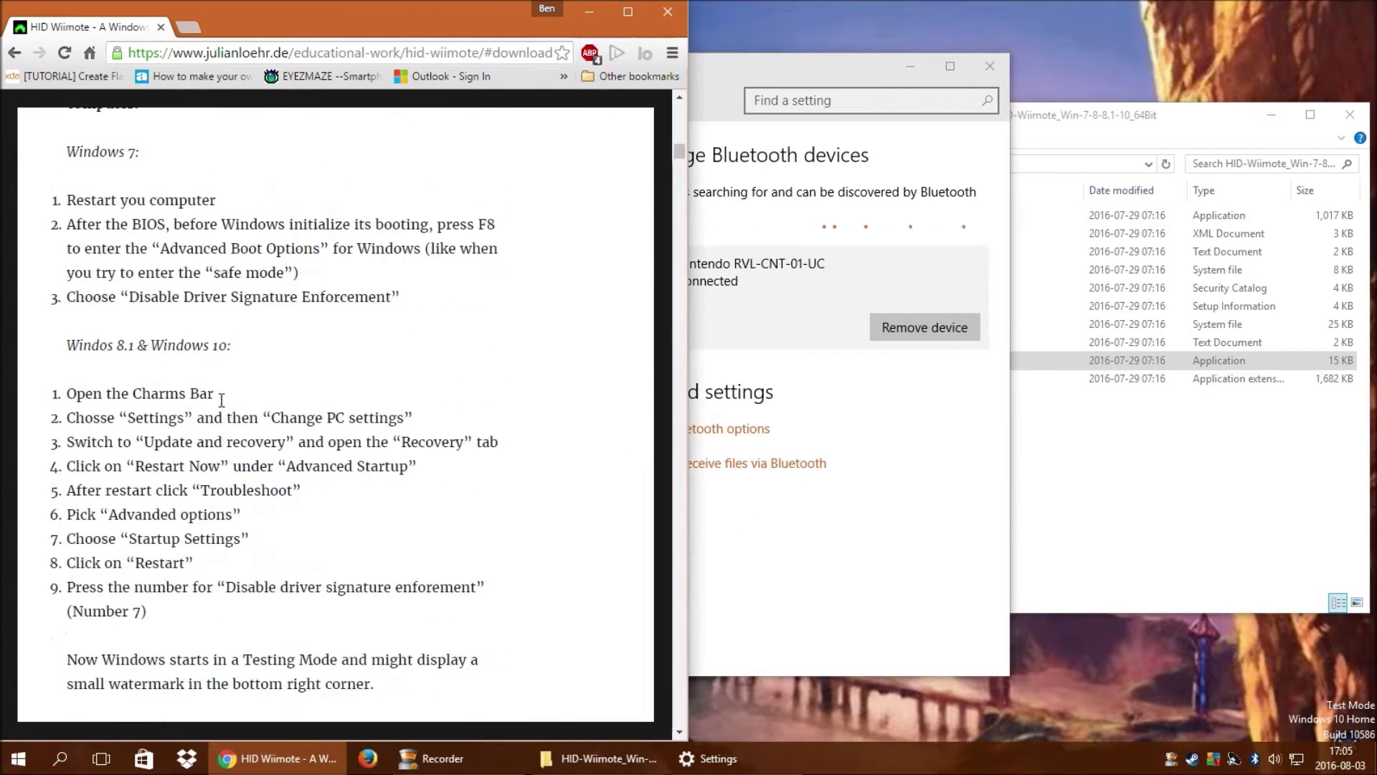
{"action": "scroll", "coordinate": [226, 400], "scroll_direction": "up", "scroll_amount": 15}
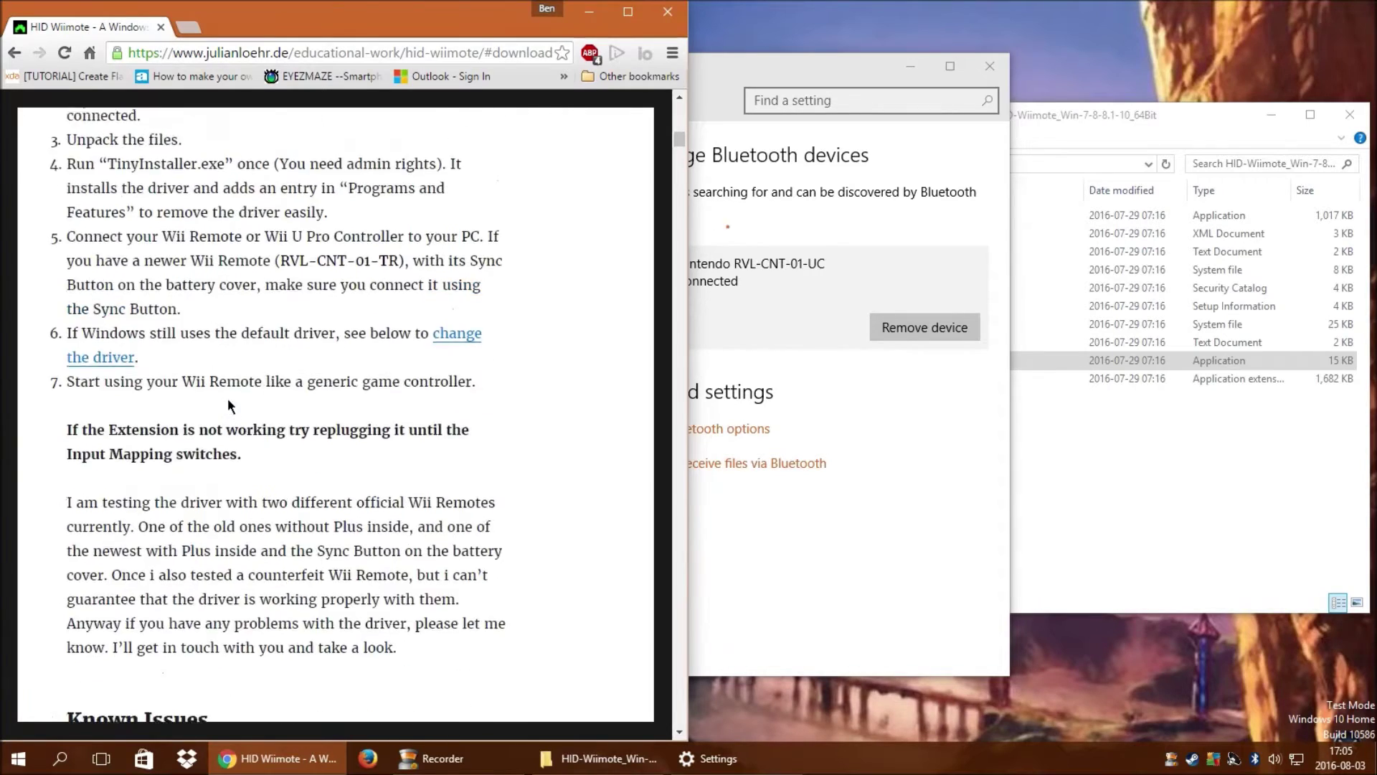
{"action": "scroll", "coordinate": [231, 401], "scroll_direction": "up", "scroll_amount": 15}
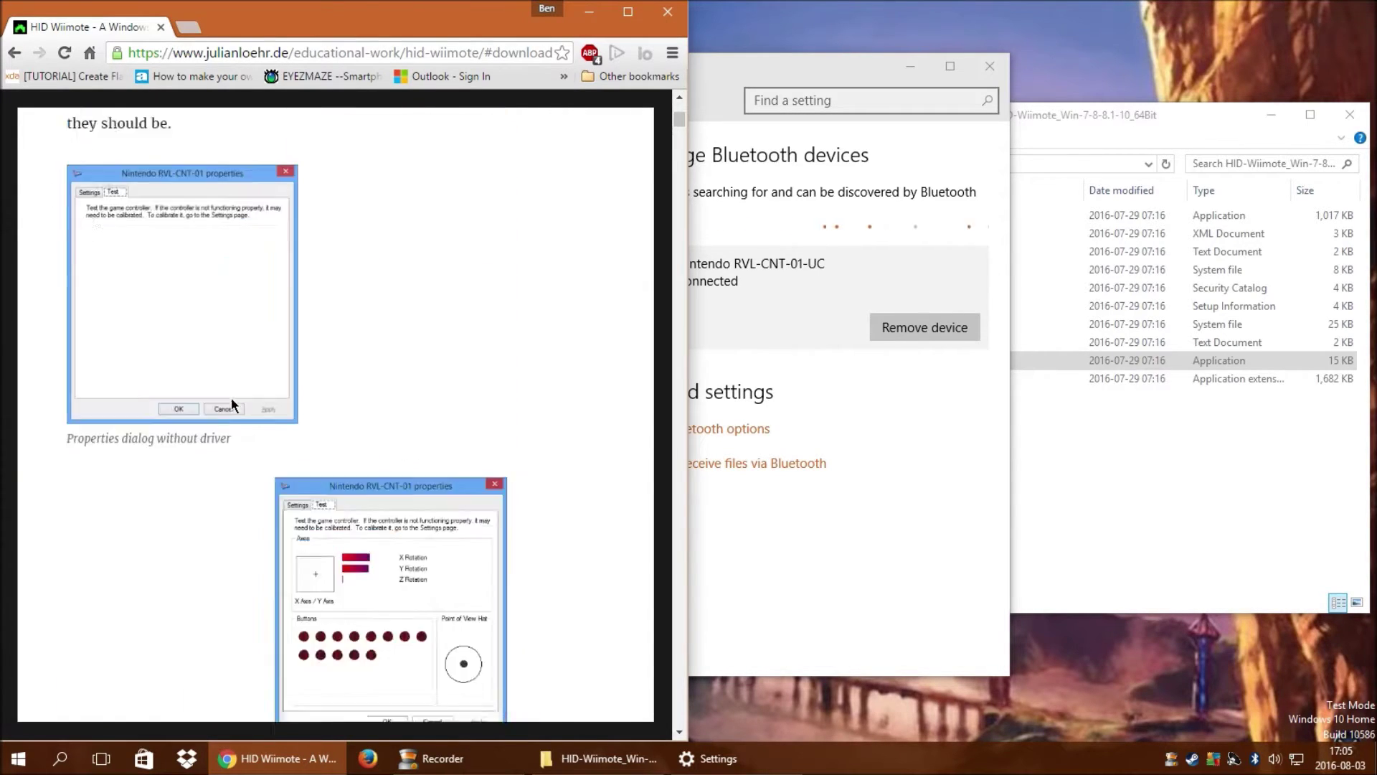
{"action": "scroll", "coordinate": [231, 402], "scroll_direction": "down", "scroll_amount": 2}
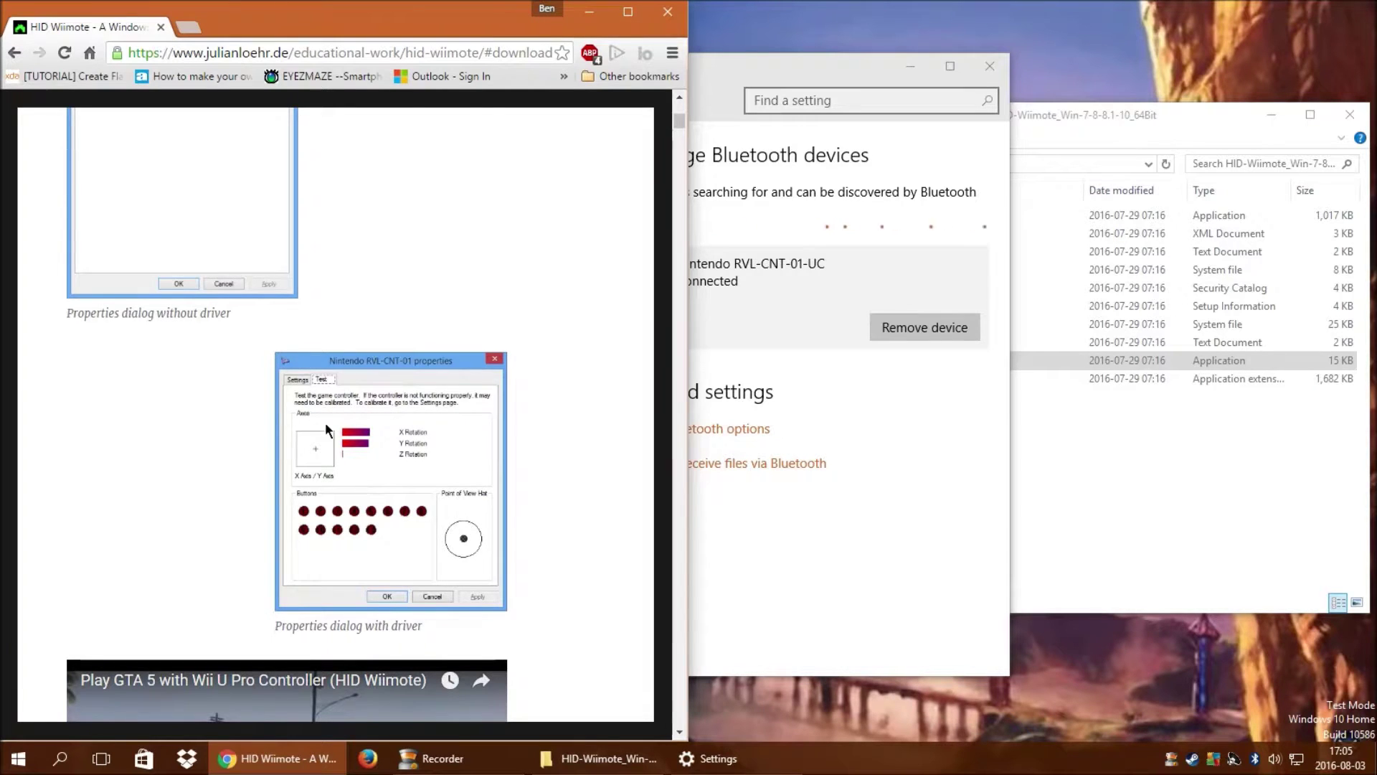
{"action": "scroll", "coordinate": [325, 421], "scroll_direction": "up", "scroll_amount": 2}
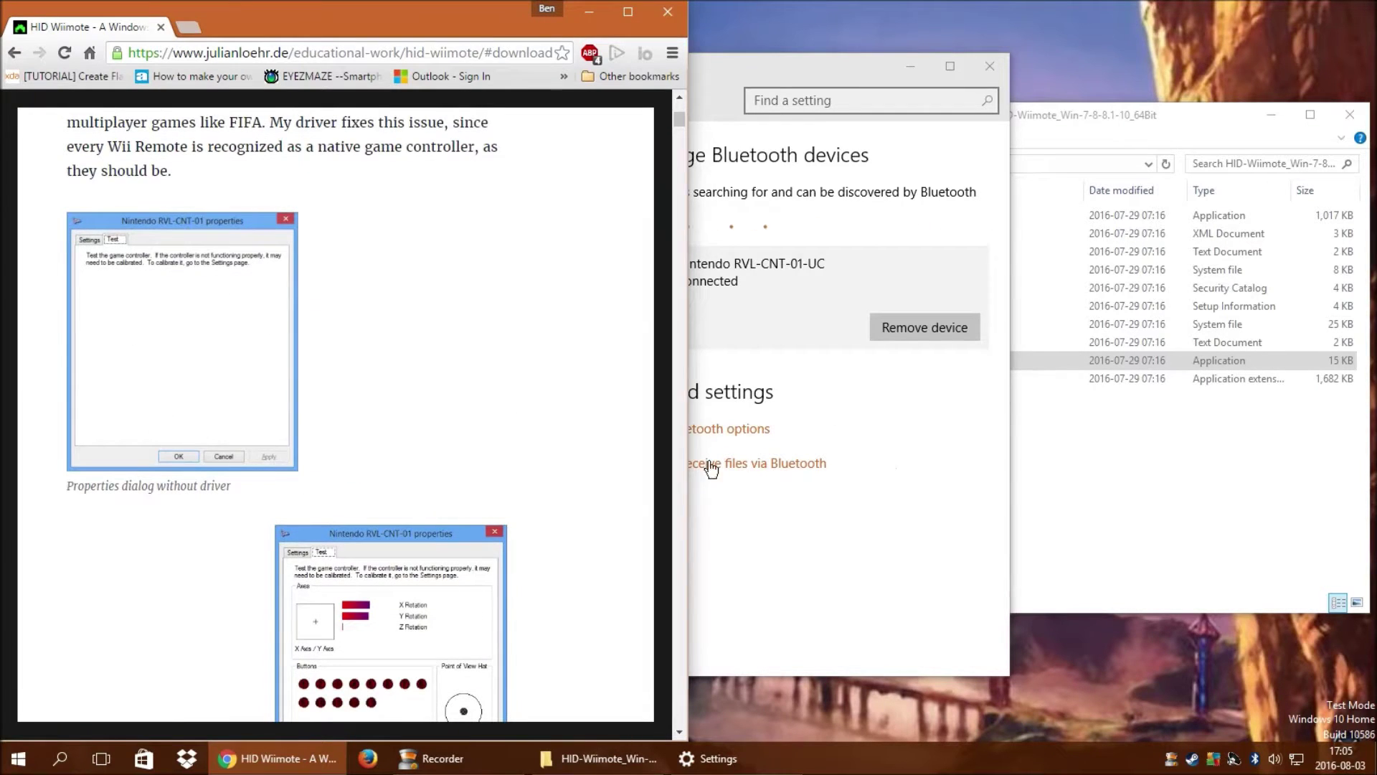
Open Device Manager from the Windows device settings and expand the Human Interface Devices category
{"action": "left_click", "coordinate": [868, 575]}
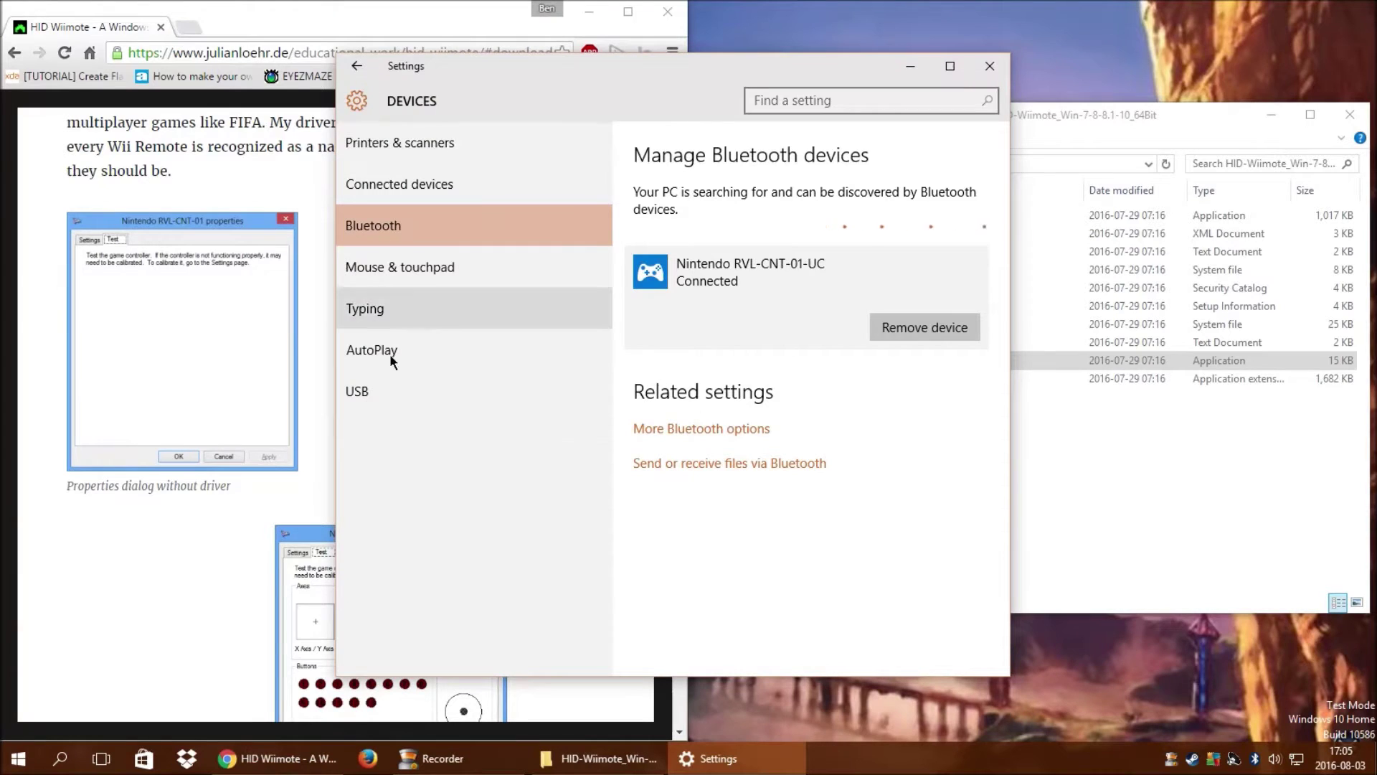
{"action": "left_click", "coordinate": [385, 147]}
{"action": "scroll", "coordinate": [843, 443], "scroll_direction": "down", "scroll_amount": 5}
{"action": "left_click", "coordinate": [685, 621]}
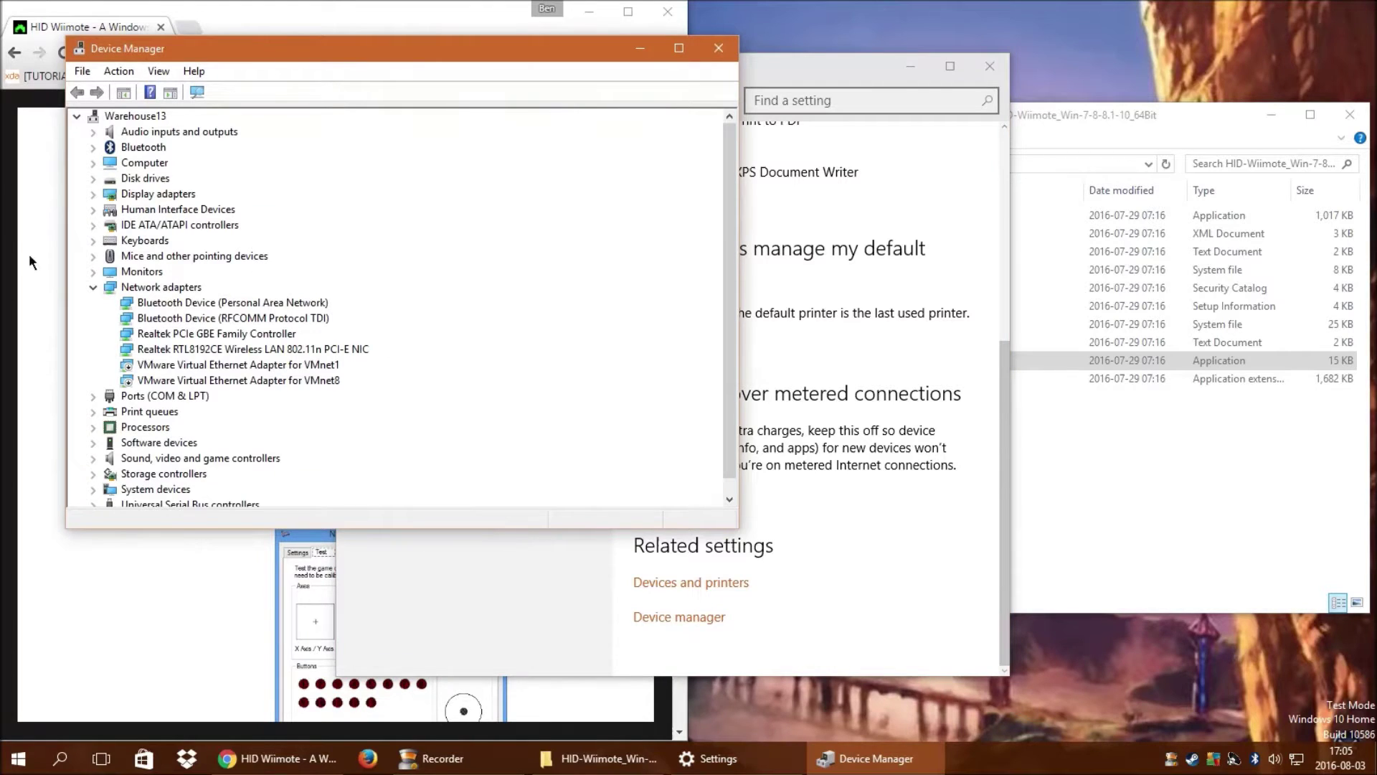
{"action": "left_click", "coordinate": [92, 209]}
{"action": "scroll", "coordinate": [107, 229], "scroll_direction": "down", "scroll_amount": 2}
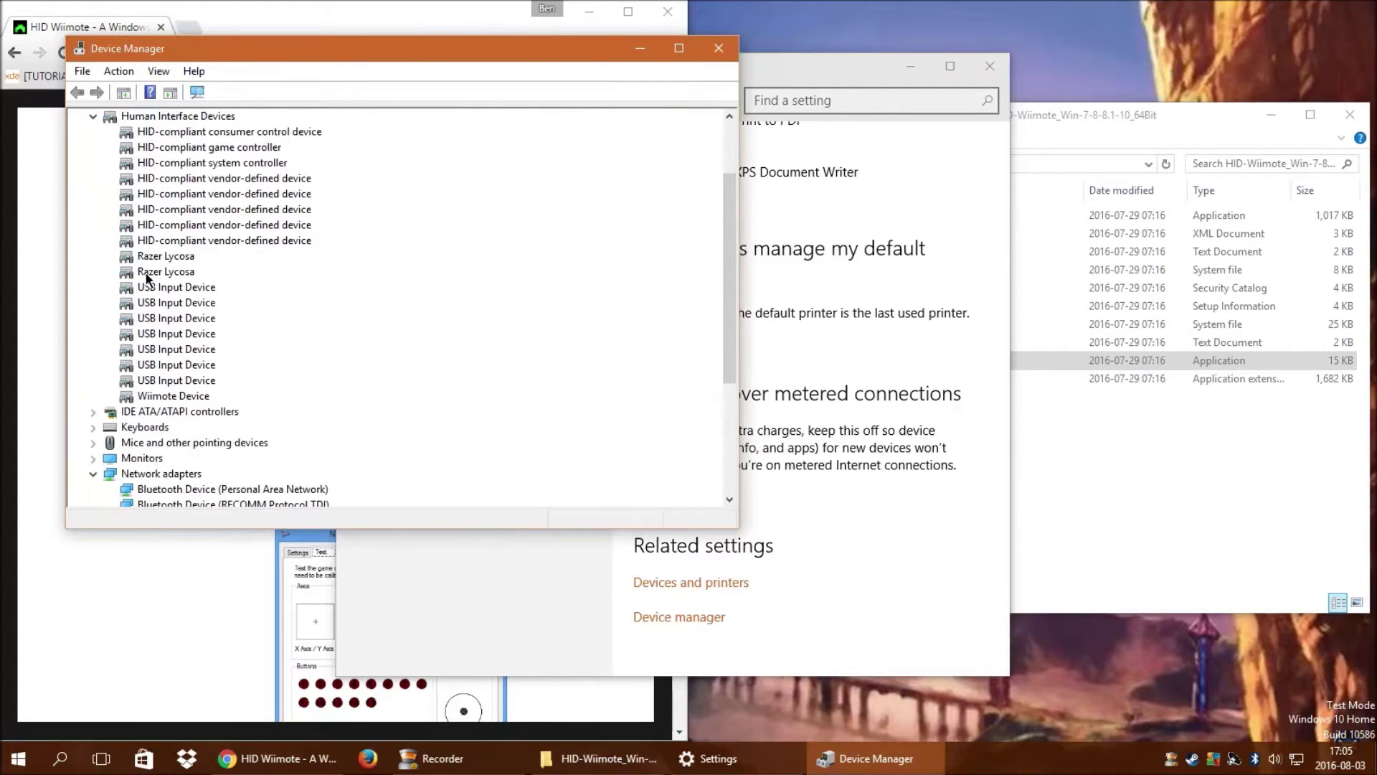
Inspect the Wiimote Device's driver, details, events and power management properties, and close them without changes
{"action": "double_click", "coordinate": [125, 399]}
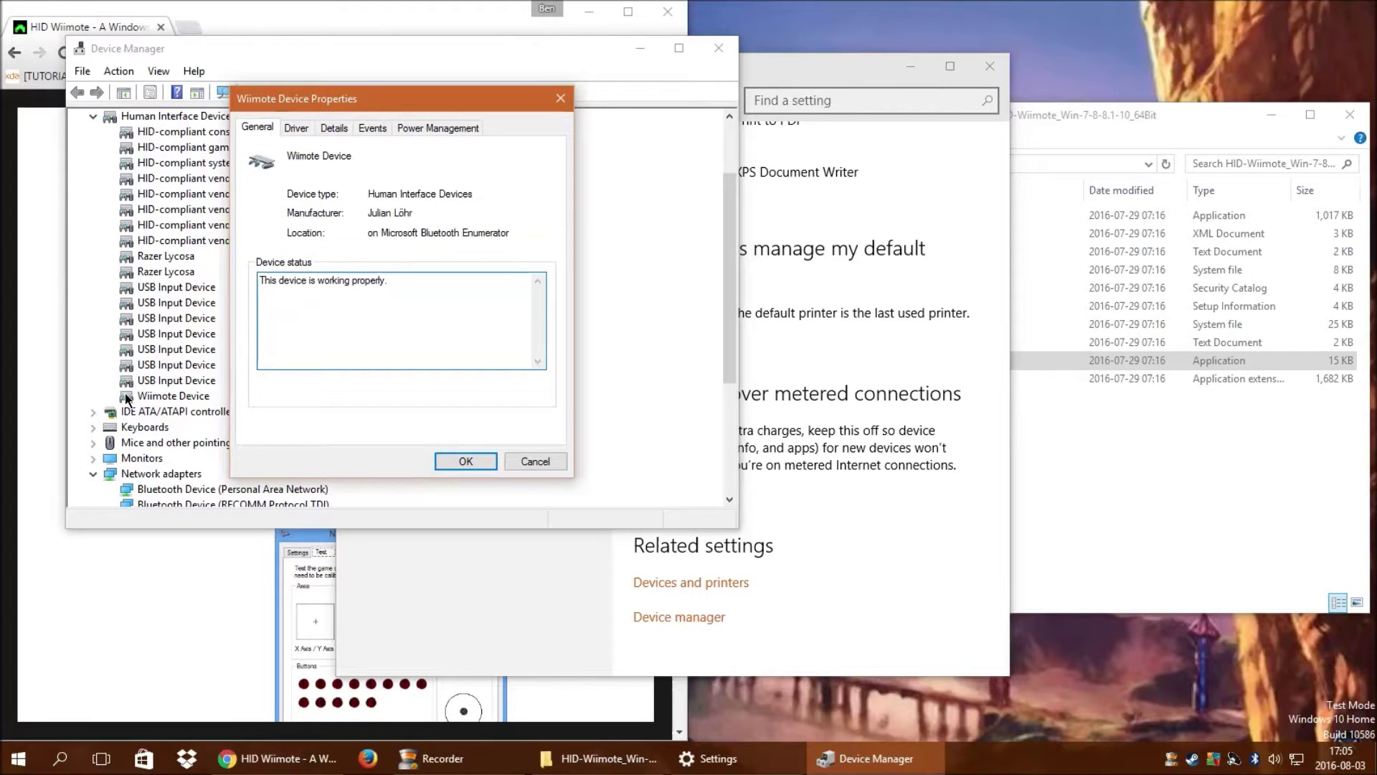
{"action": "left_click", "coordinate": [297, 129]}
{"action": "left_click", "coordinate": [332, 130]}
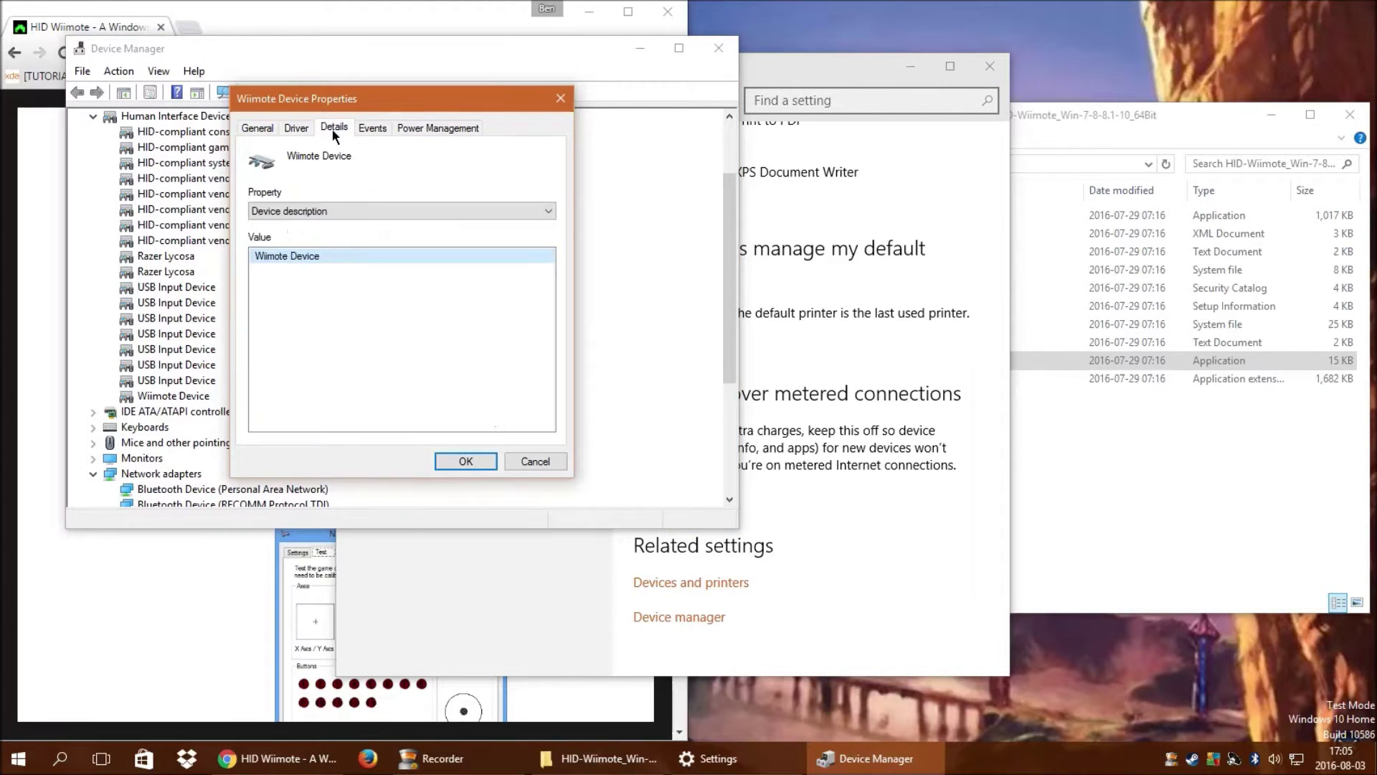
{"action": "left_click", "coordinate": [373, 126]}
{"action": "left_click", "coordinate": [430, 127]}
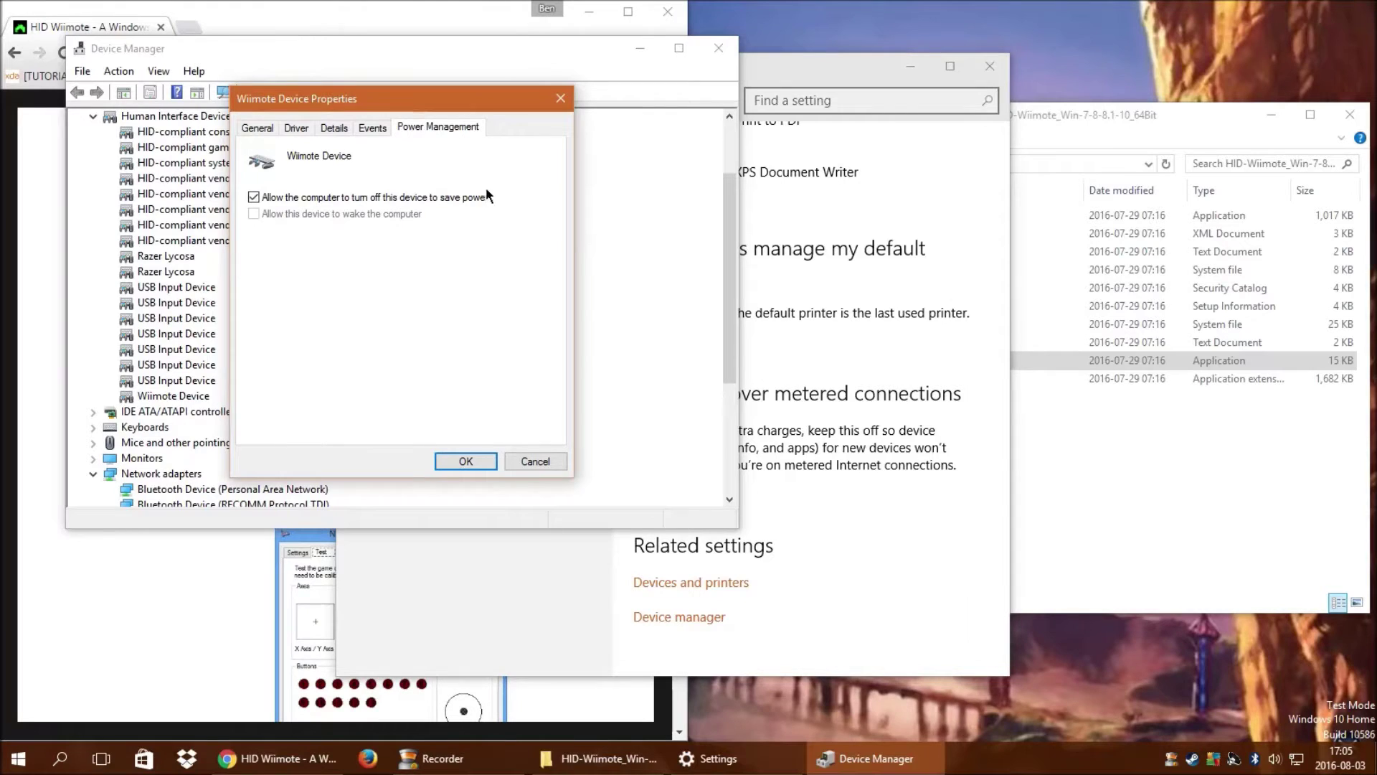
{"action": "left_click", "coordinate": [536, 462]}
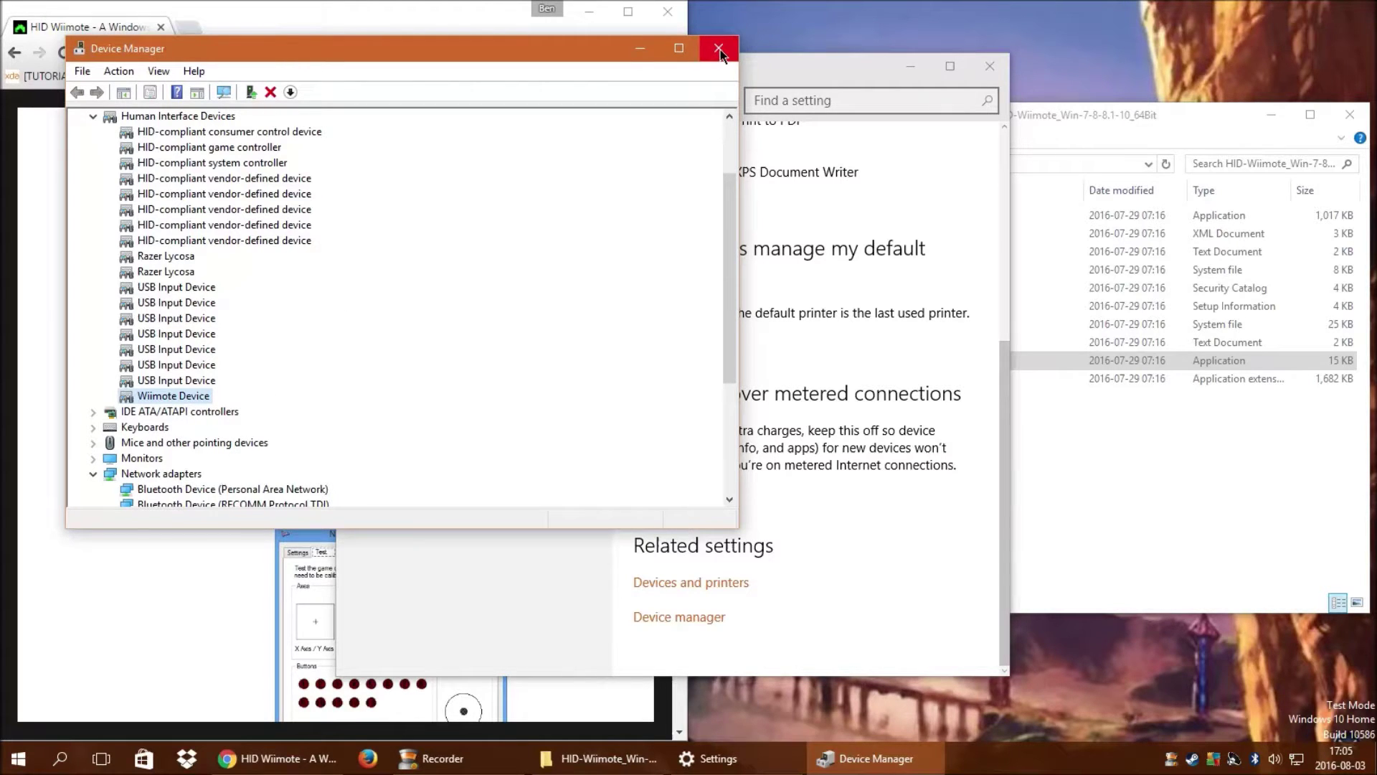
Expand the Bluetooth category and inspect the Nintendo RVL-CNT-01-UC's driver, details, events and general properties
{"action": "scroll", "coordinate": [346, 367], "scroll_direction": "down", "scroll_amount": 5}
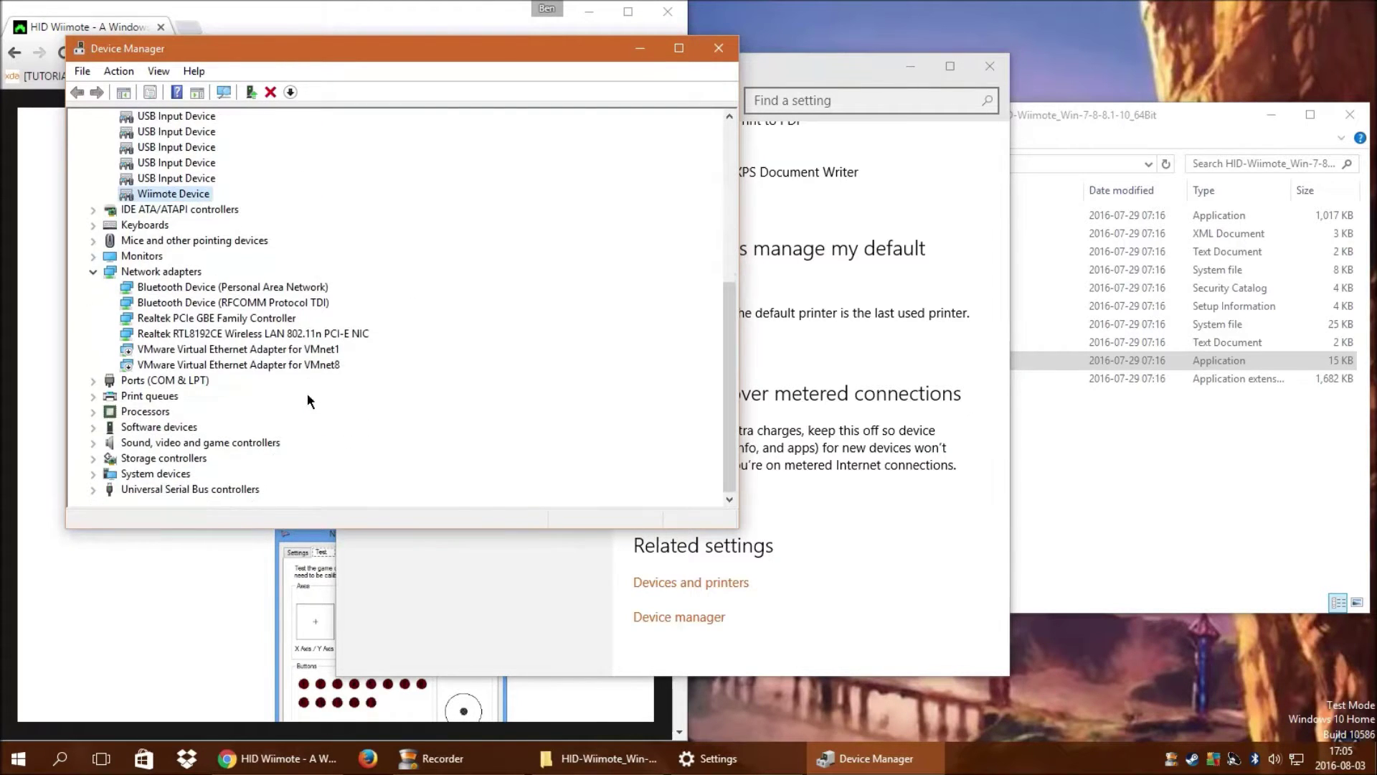
{"action": "scroll", "coordinate": [95, 374], "scroll_direction": "up", "scroll_amount": 5}
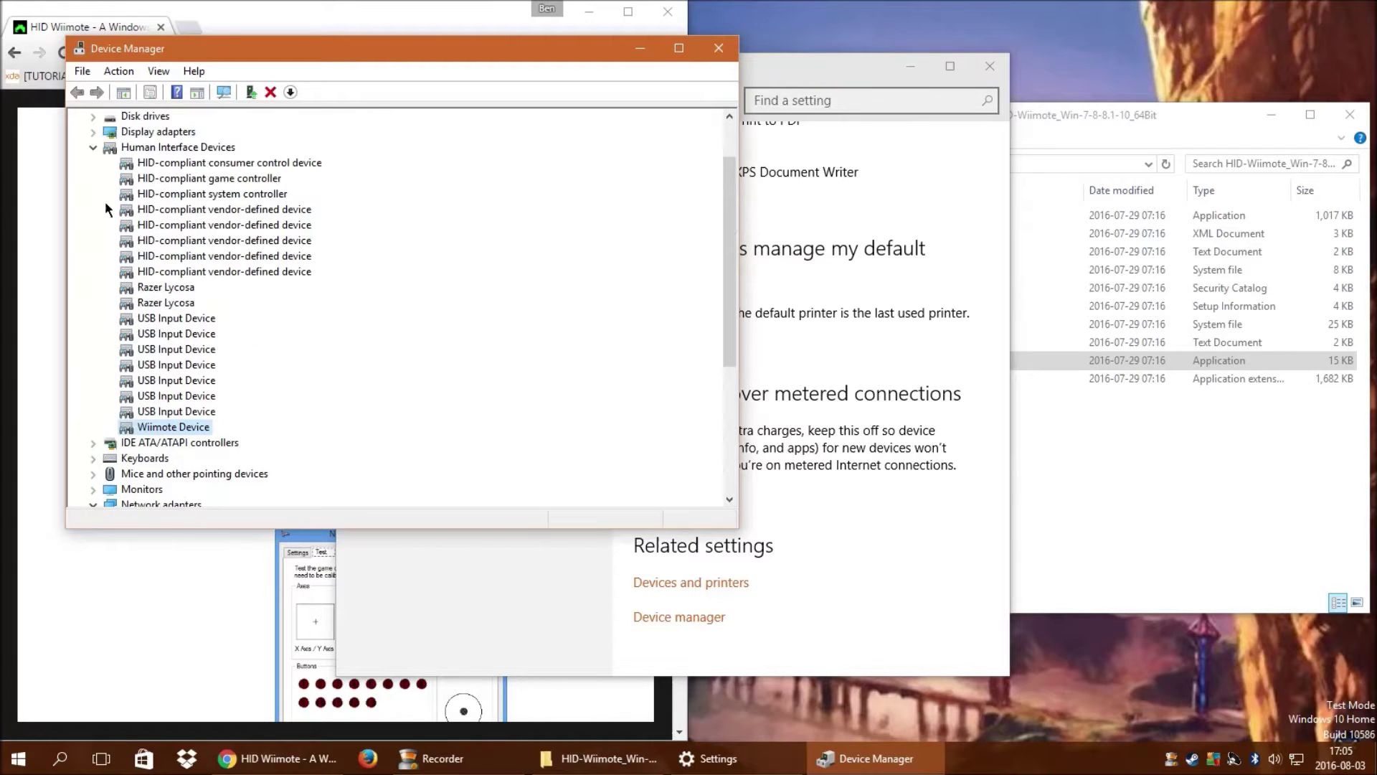
{"action": "scroll", "coordinate": [93, 150], "scroll_direction": "up", "scroll_amount": 3}
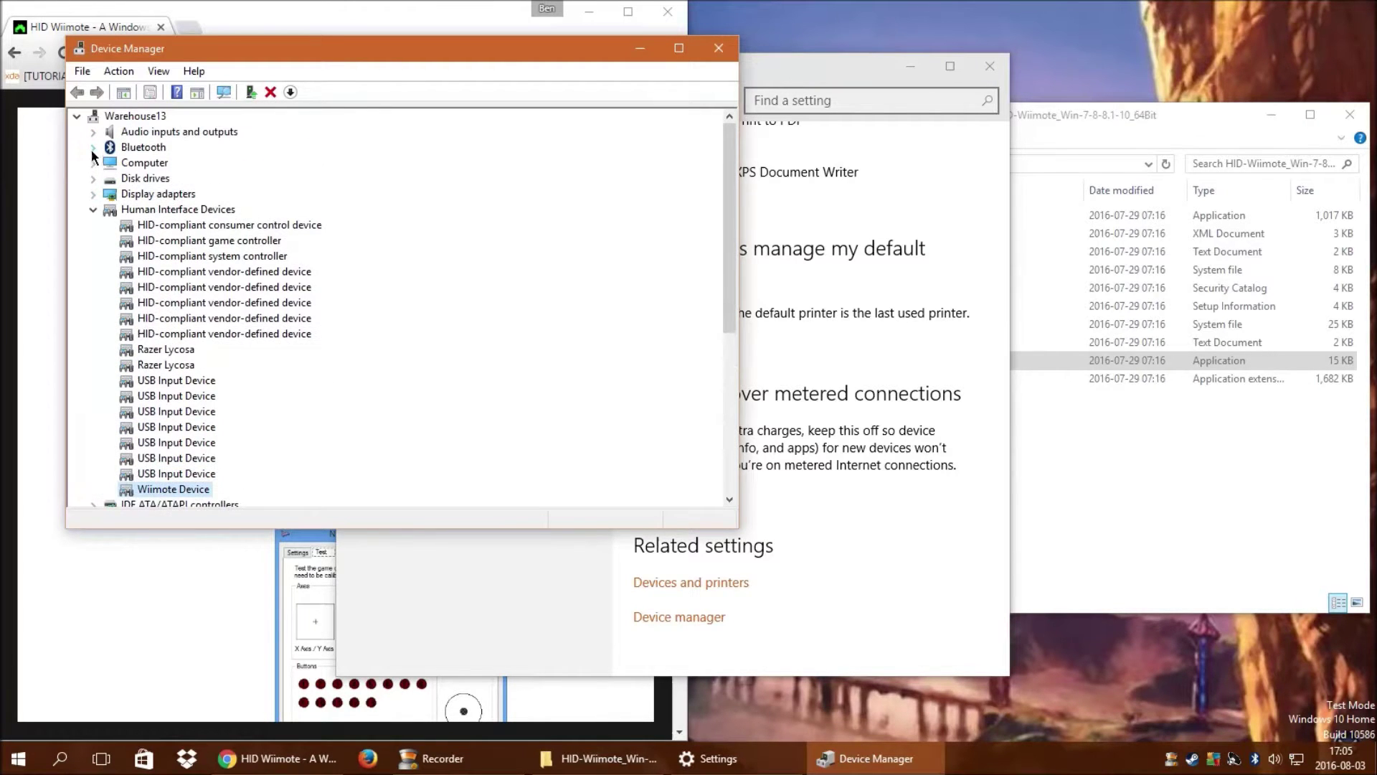
{"action": "left_click", "coordinate": [92, 147]}
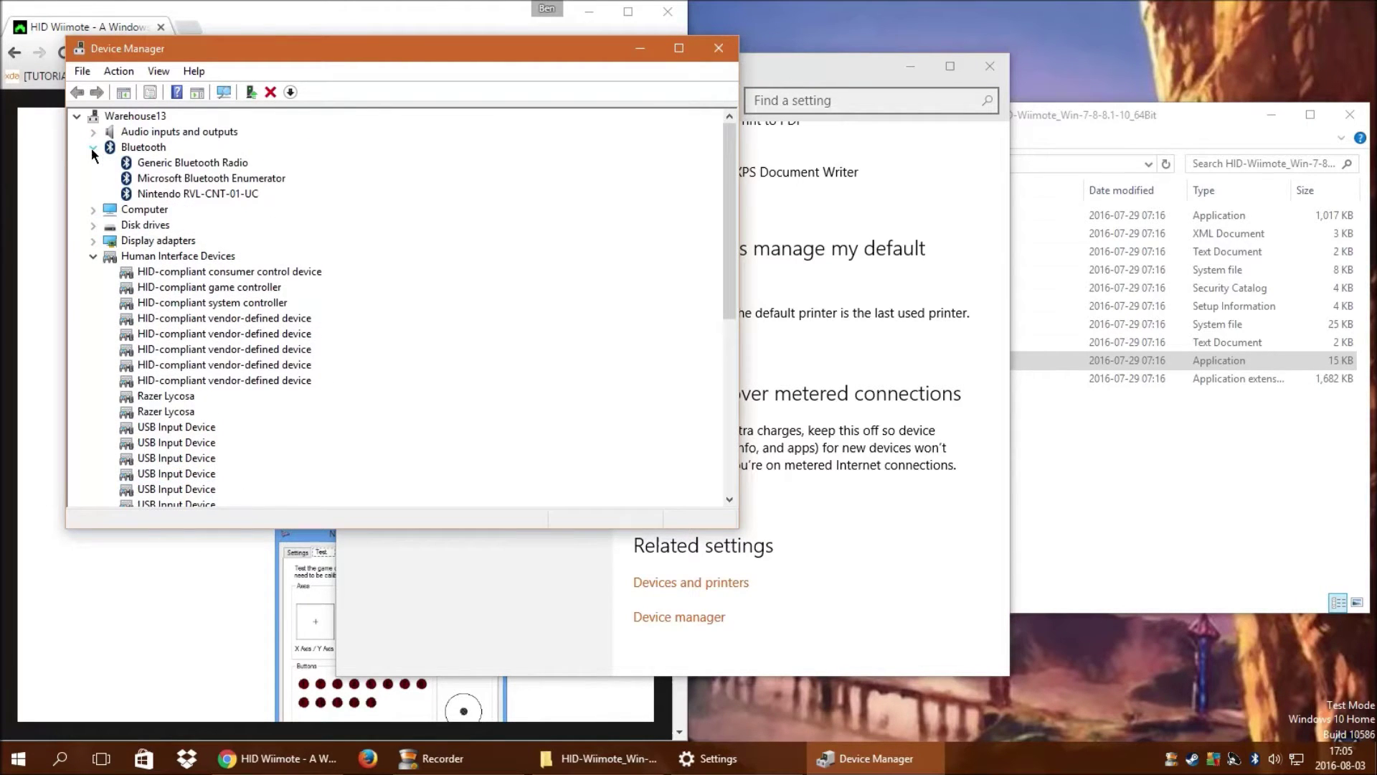
{"action": "double_click", "coordinate": [181, 193]}
{"action": "left_click", "coordinate": [304, 132]}
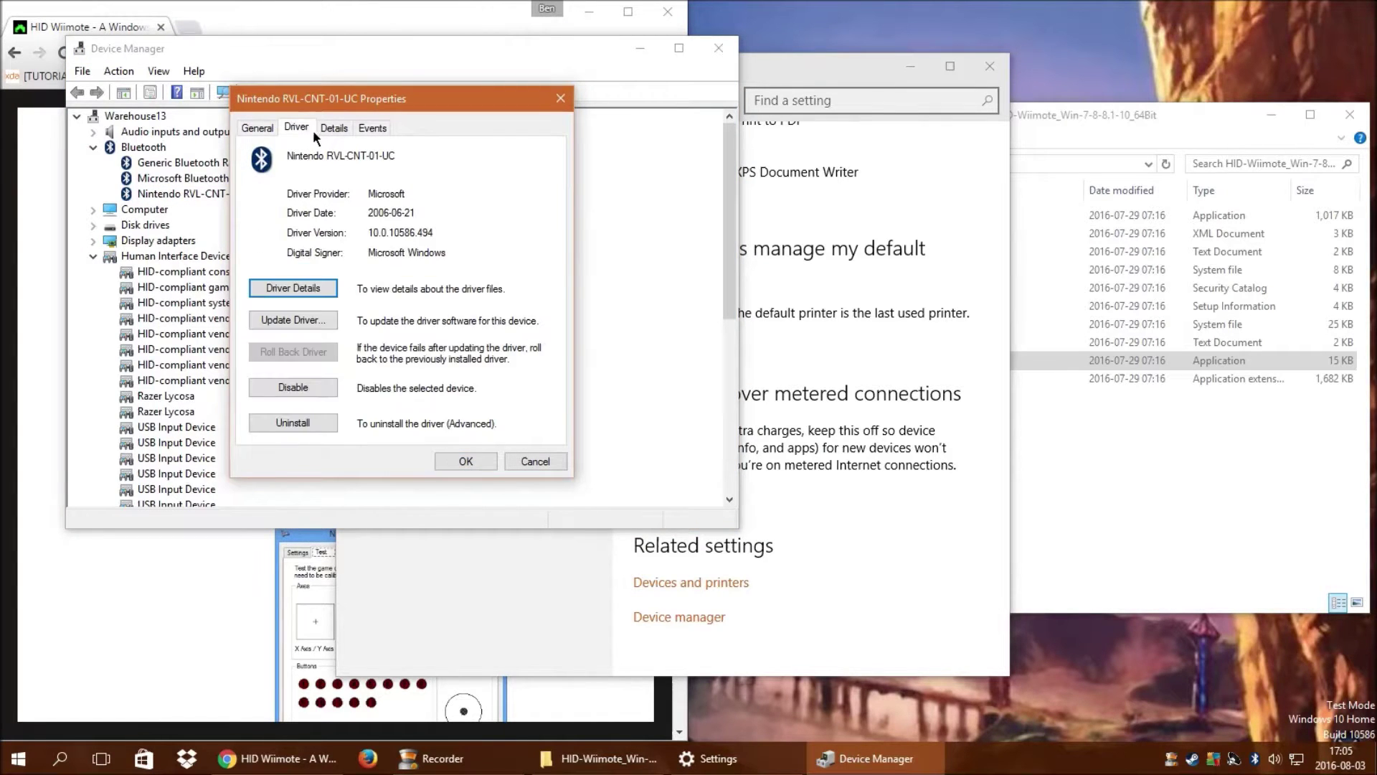
{"action": "left_click", "coordinate": [338, 129]}
{"action": "left_click", "coordinate": [372, 129]}
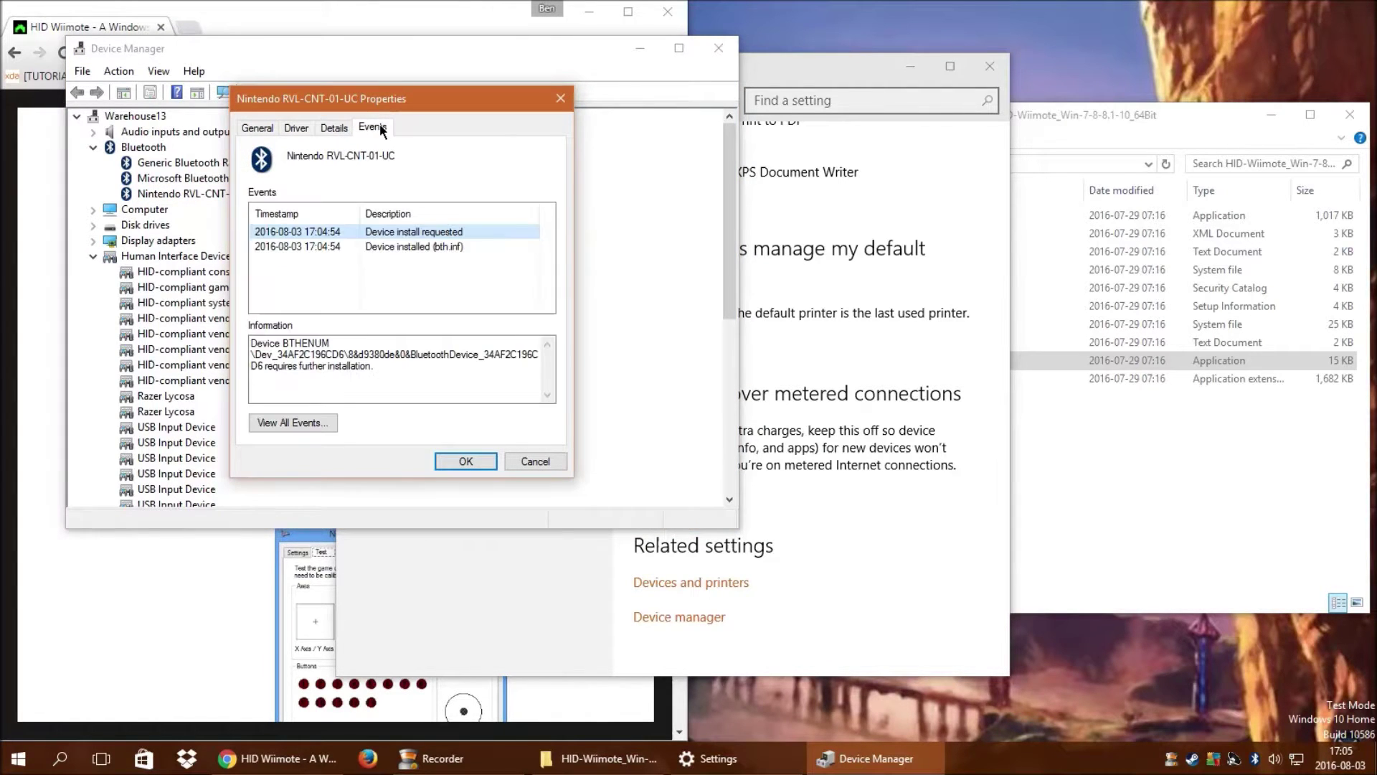
{"action": "left_click", "coordinate": [260, 128]}
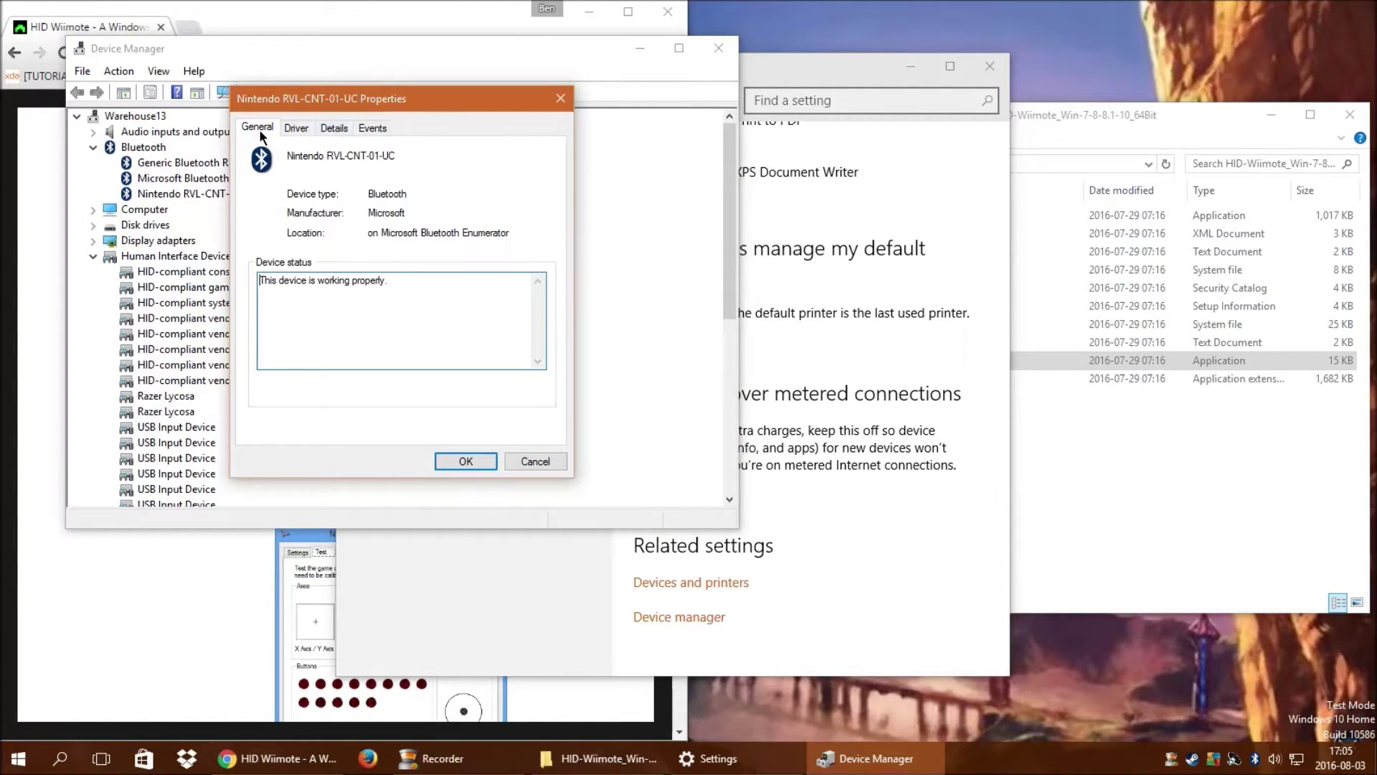
{"action": "left_click", "coordinate": [561, 98]}
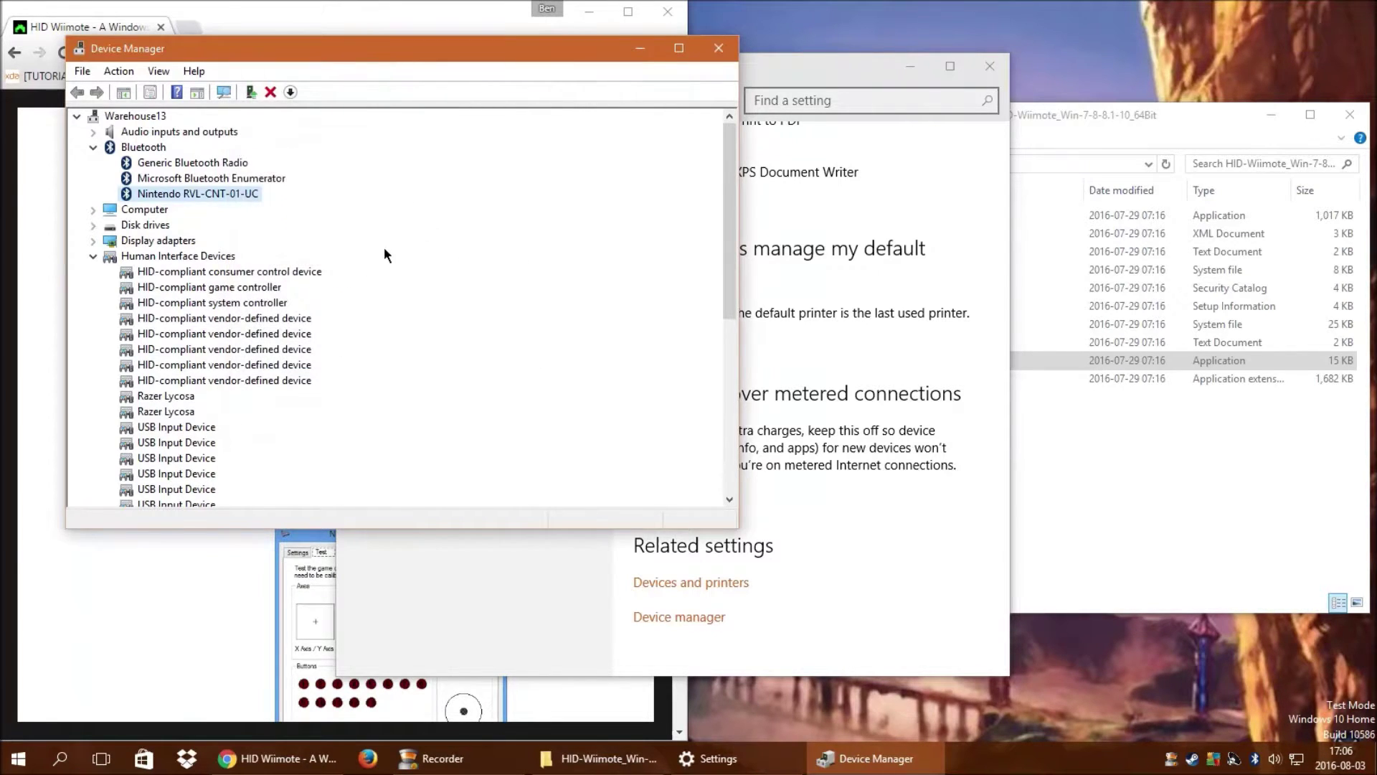
Look through the remaining device categories down to Universal Serial Bus controllers
{"action": "scroll", "coordinate": [387, 252], "scroll_direction": "down", "scroll_amount": 4}
{"action": "scroll", "coordinate": [338, 265], "scroll_direction": "down", "scroll_amount": 3}
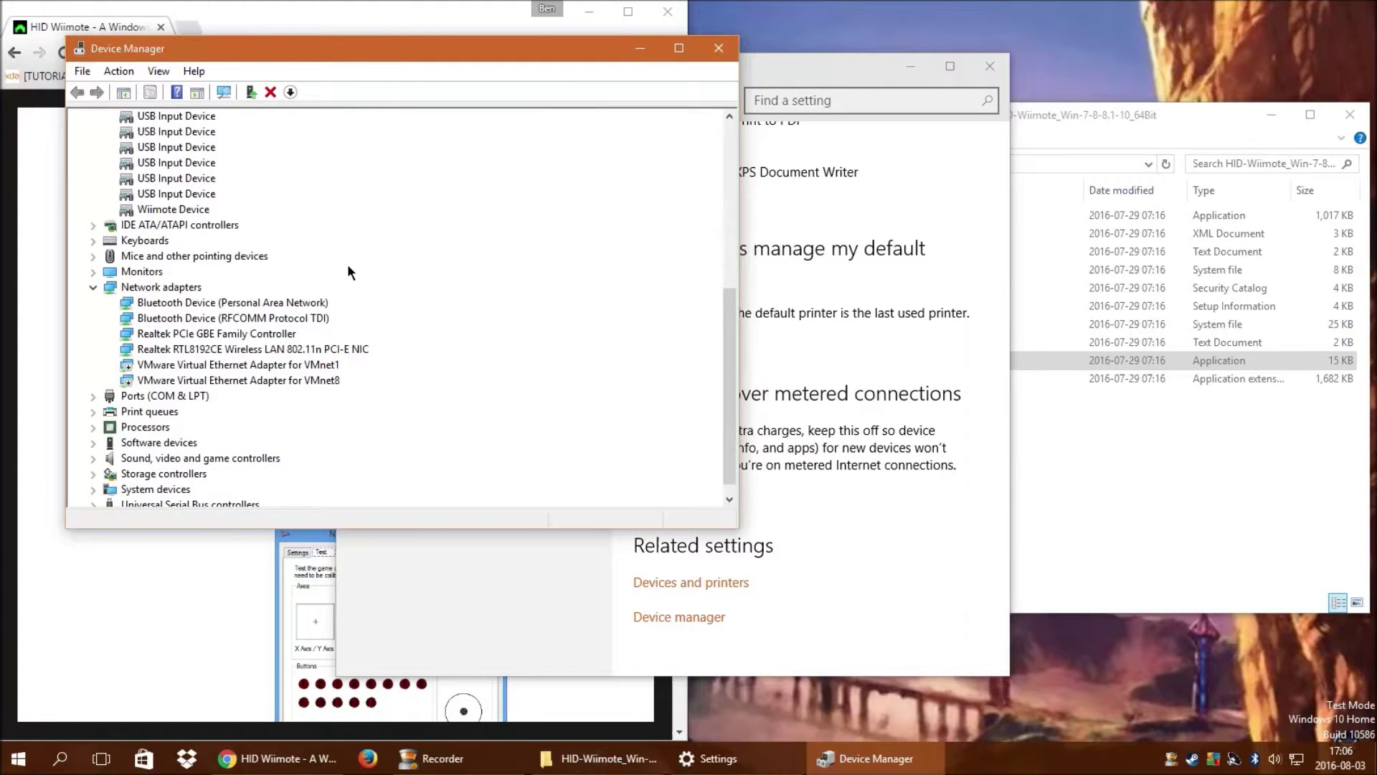
{"action": "scroll", "coordinate": [348, 267], "scroll_direction": "down", "scroll_amount": 1}
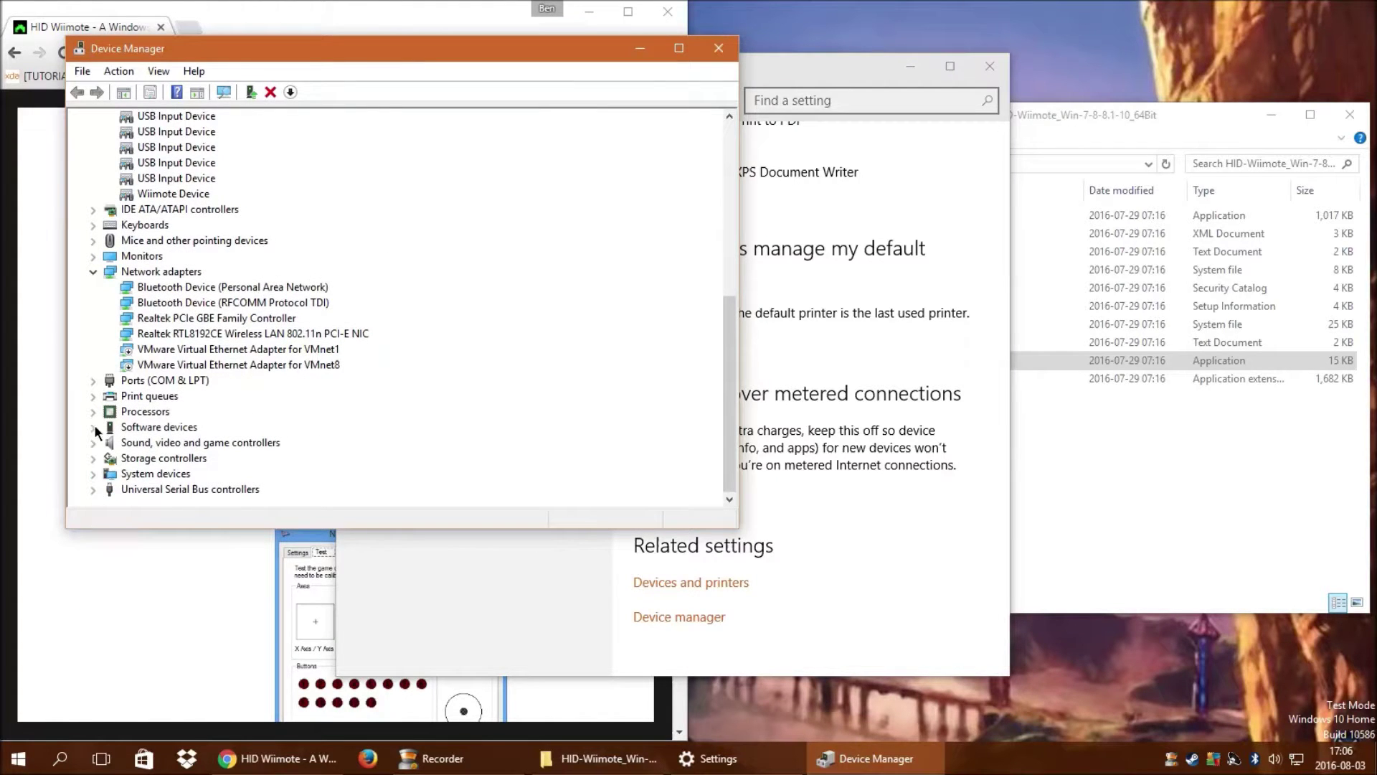
Move Device Manager off the browser and compare the page's What is it? text with its properties dialog pictures
{"action": "left_click_drag", "start_coordinate": [312, 34], "coordinate": [653, 199]}
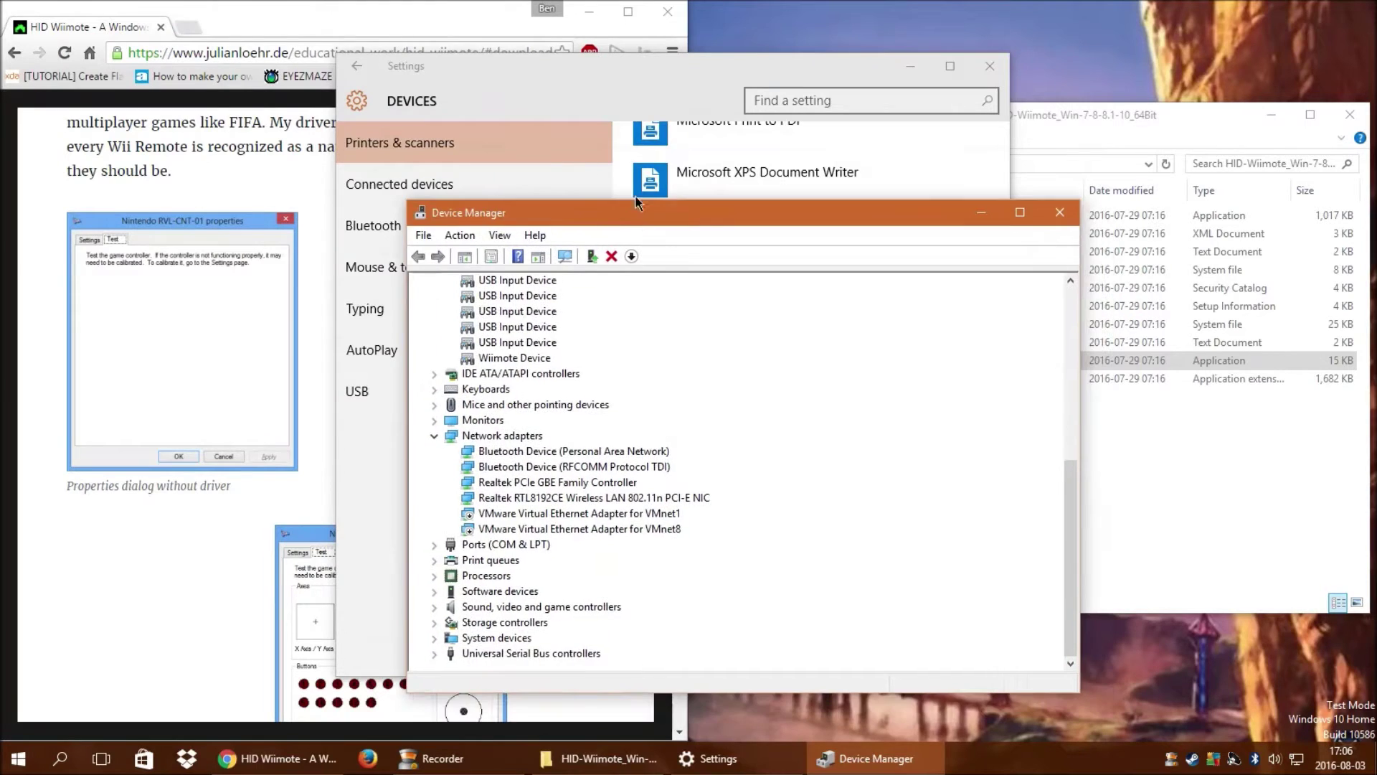
{"action": "left_click", "coordinate": [455, 8]}
{"action": "scroll", "coordinate": [407, 227], "scroll_direction": "up", "scroll_amount": 3}
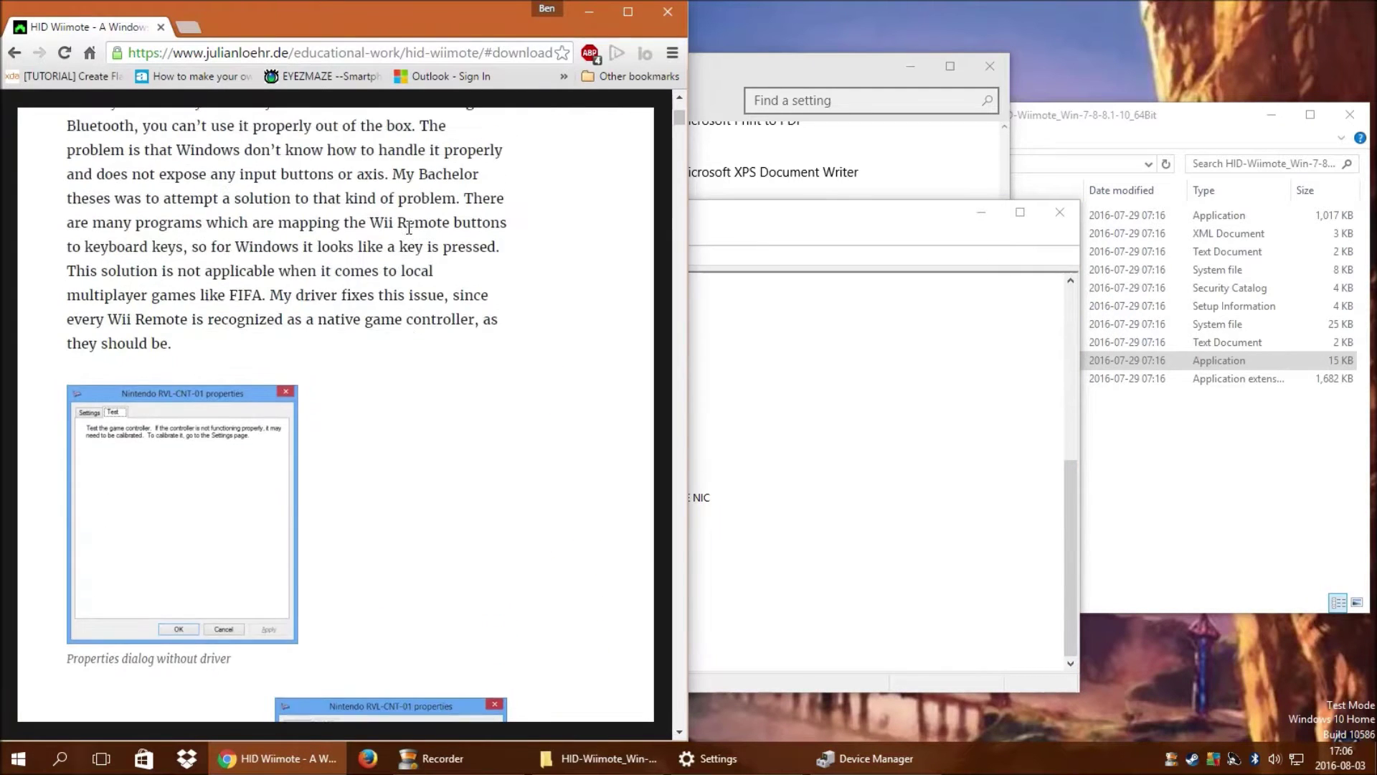
{"action": "scroll", "coordinate": [408, 227], "scroll_direction": "up", "scroll_amount": 1}
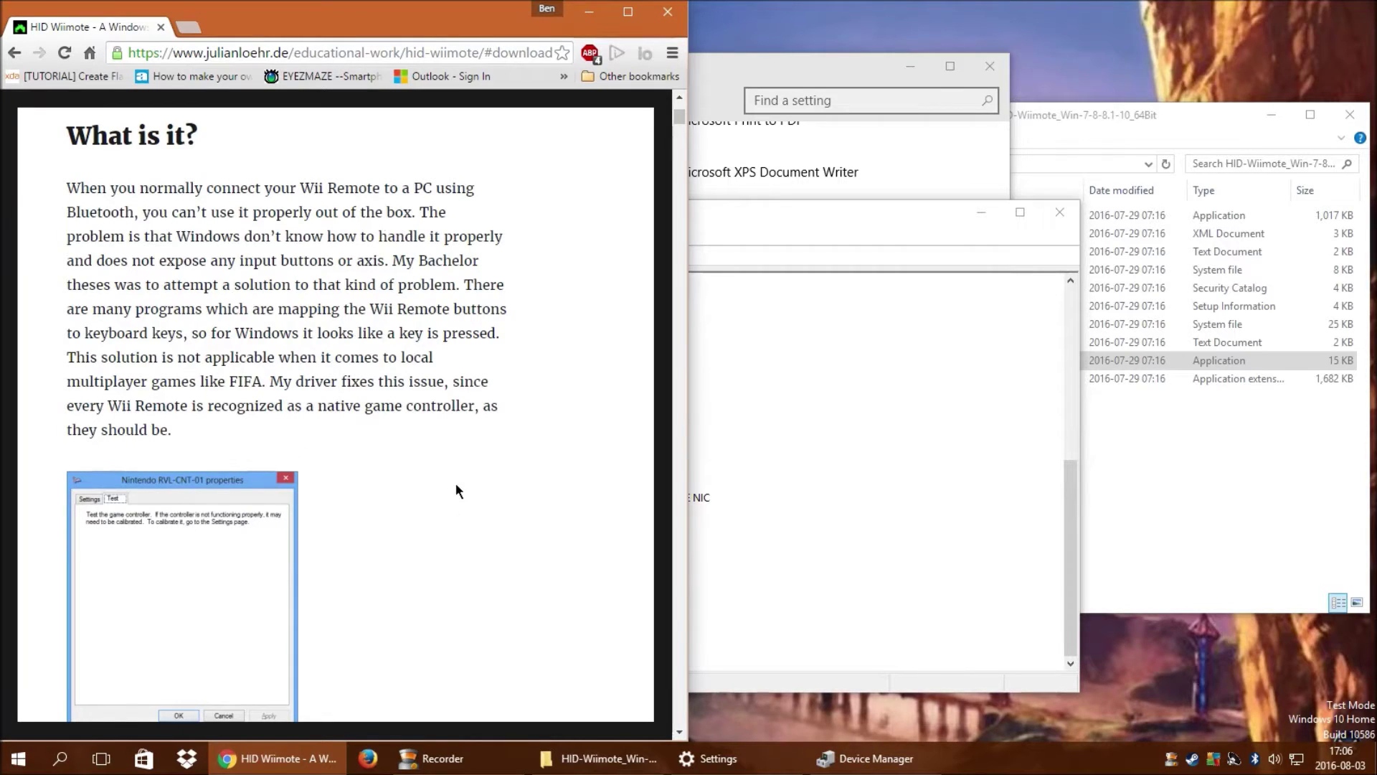
{"action": "scroll", "coordinate": [454, 480], "scroll_direction": "down", "scroll_amount": 4}
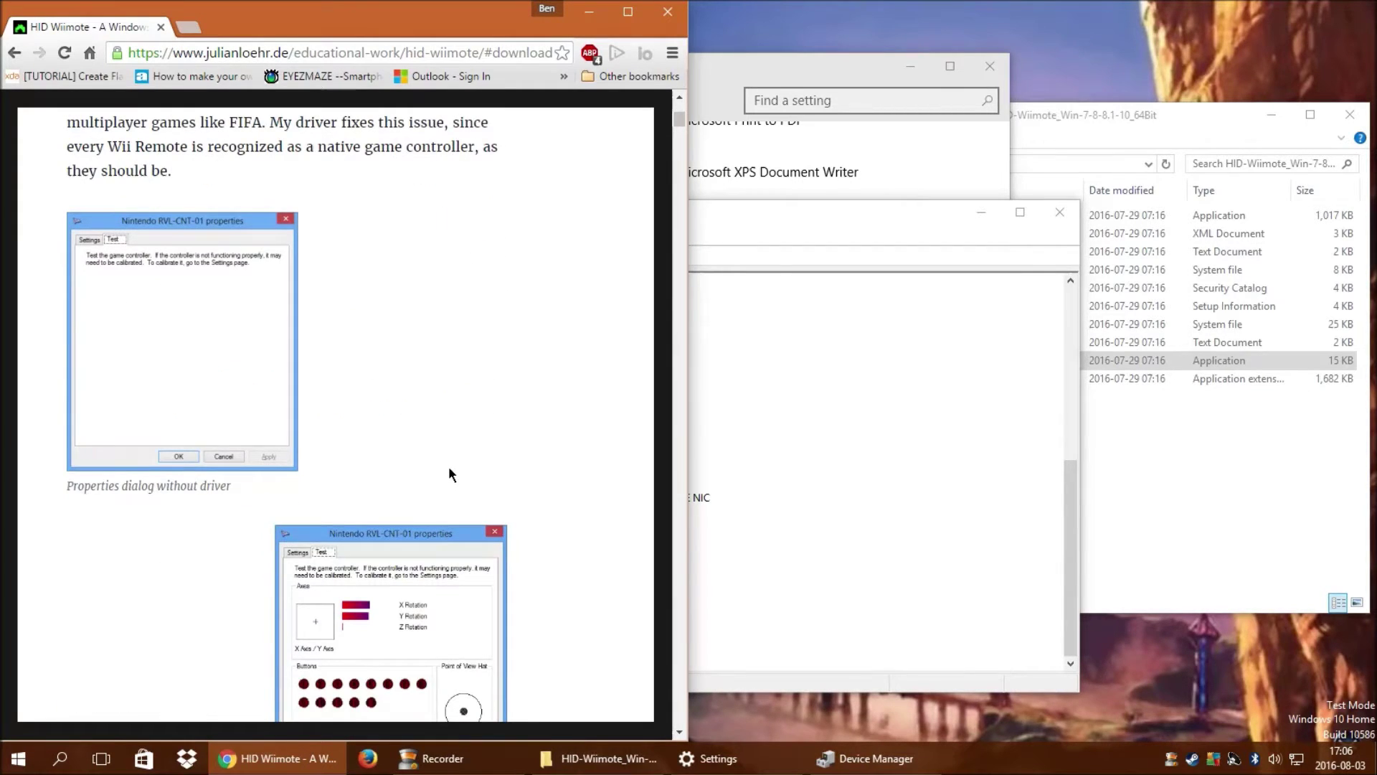
{"action": "scroll", "coordinate": [221, 388], "scroll_direction": "down", "scroll_amount": 3}
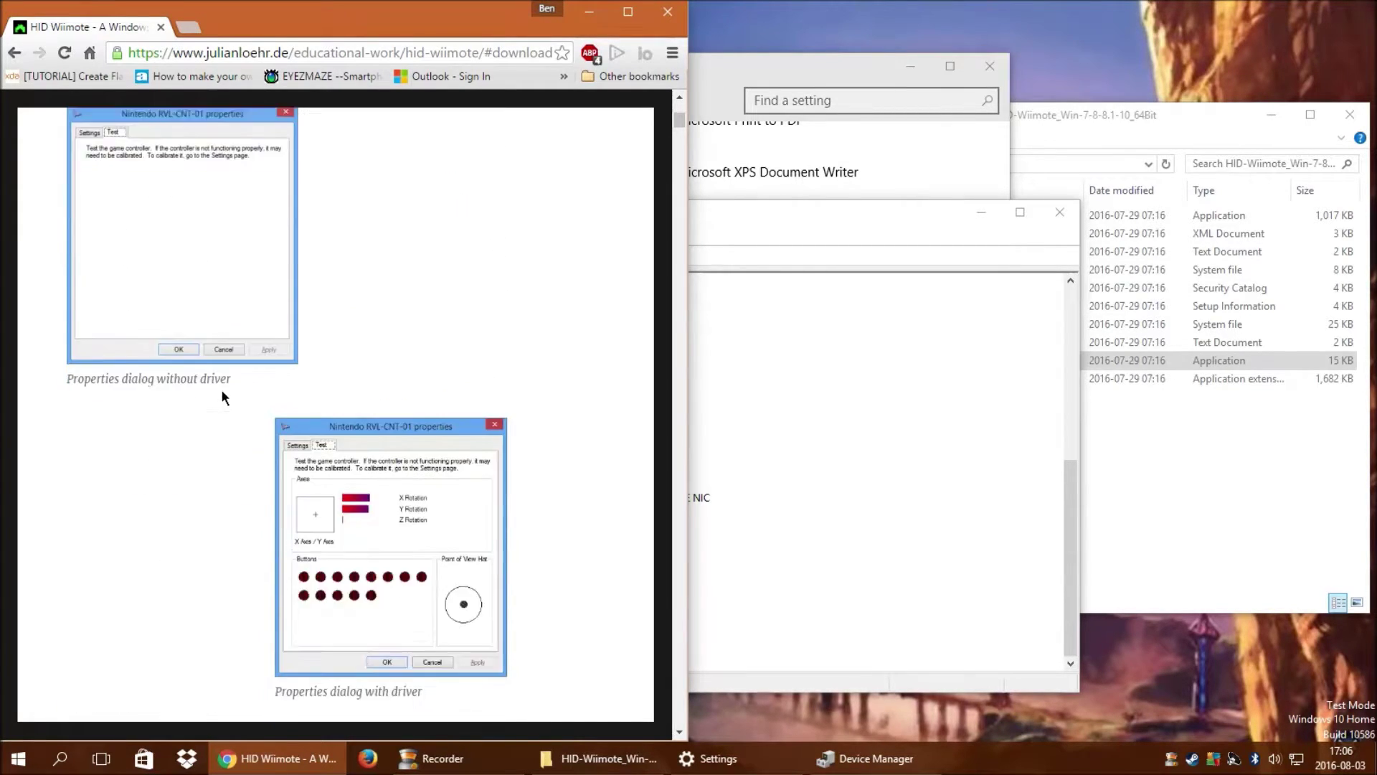
{"action": "scroll", "coordinate": [229, 387], "scroll_direction": "up", "scroll_amount": 1}
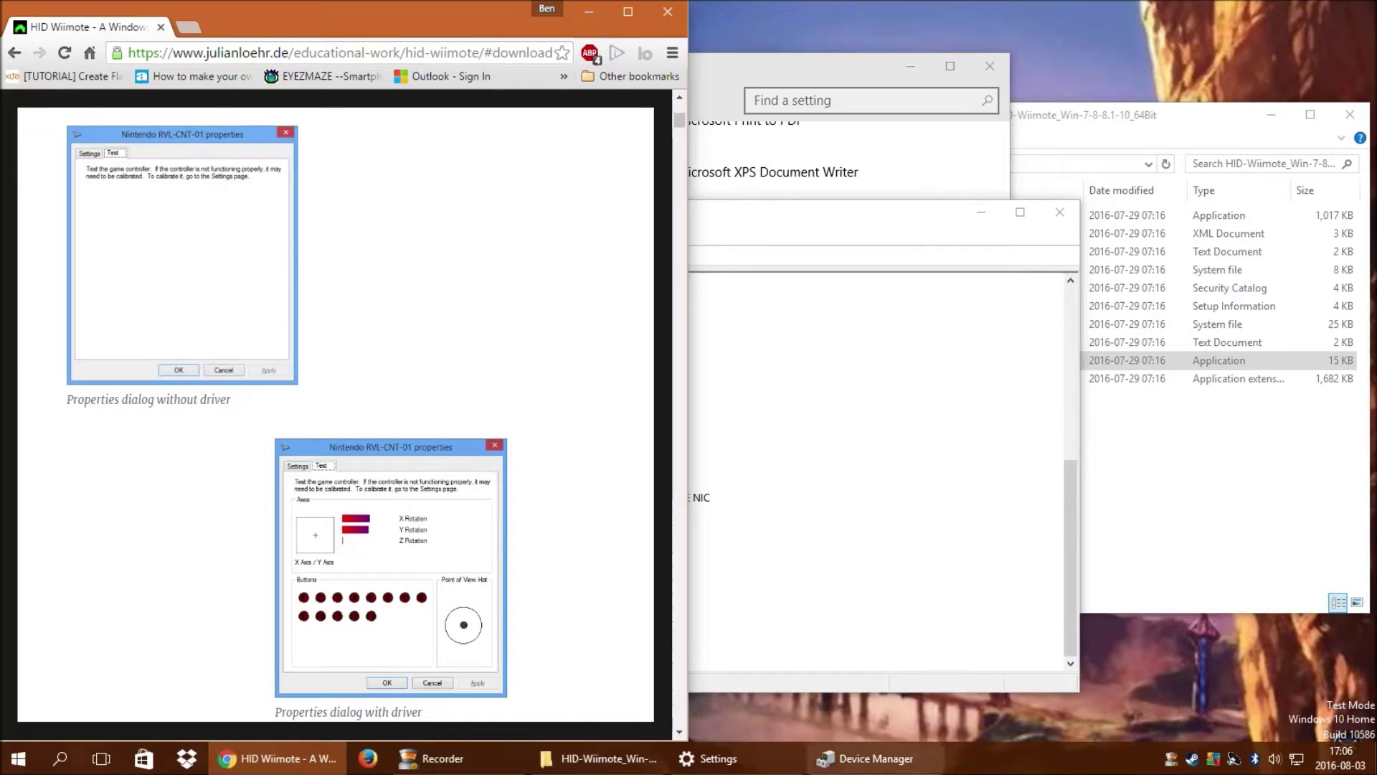
Minimize Device Manager and open the additional Bluetooth options from the Bluetooth page of the device settings
{"action": "left_click", "coordinate": [981, 212]}
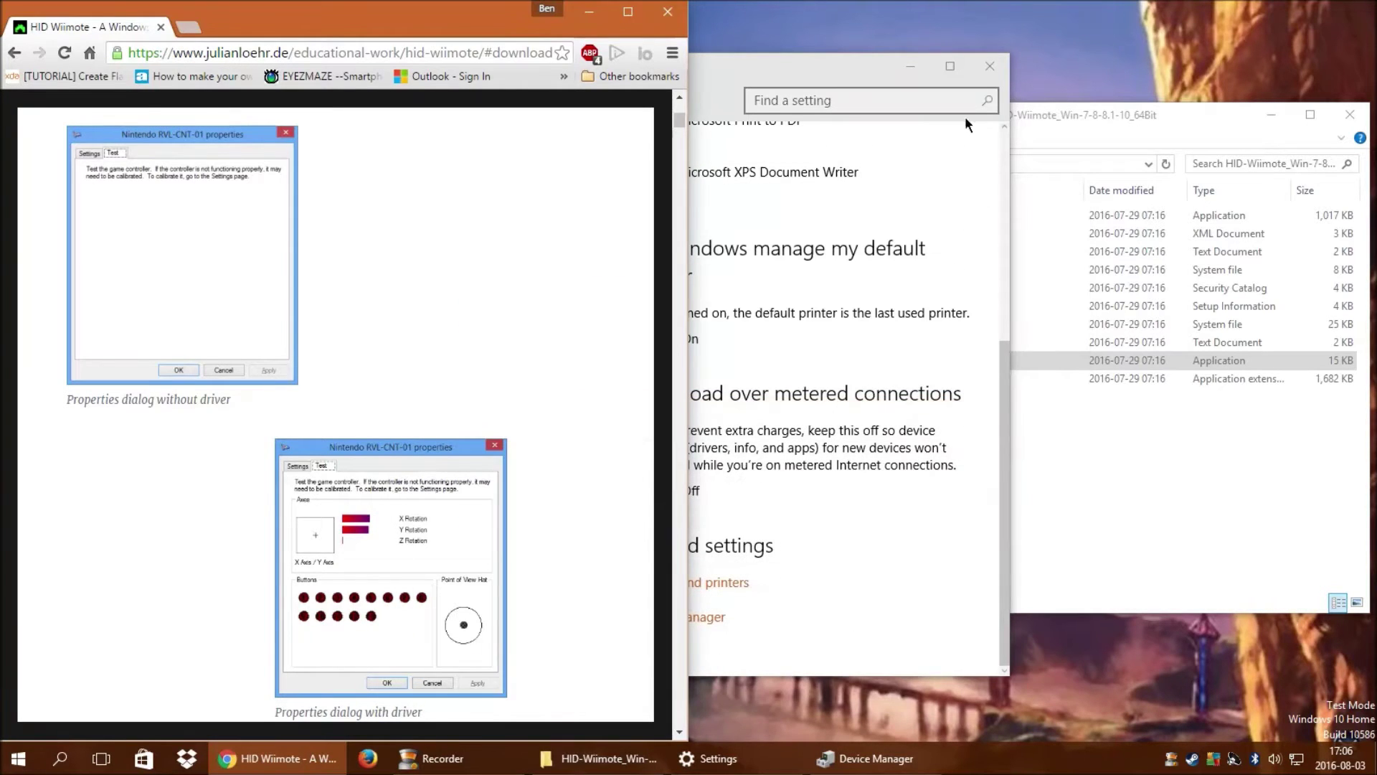
{"action": "left_click", "coordinate": [804, 64]}
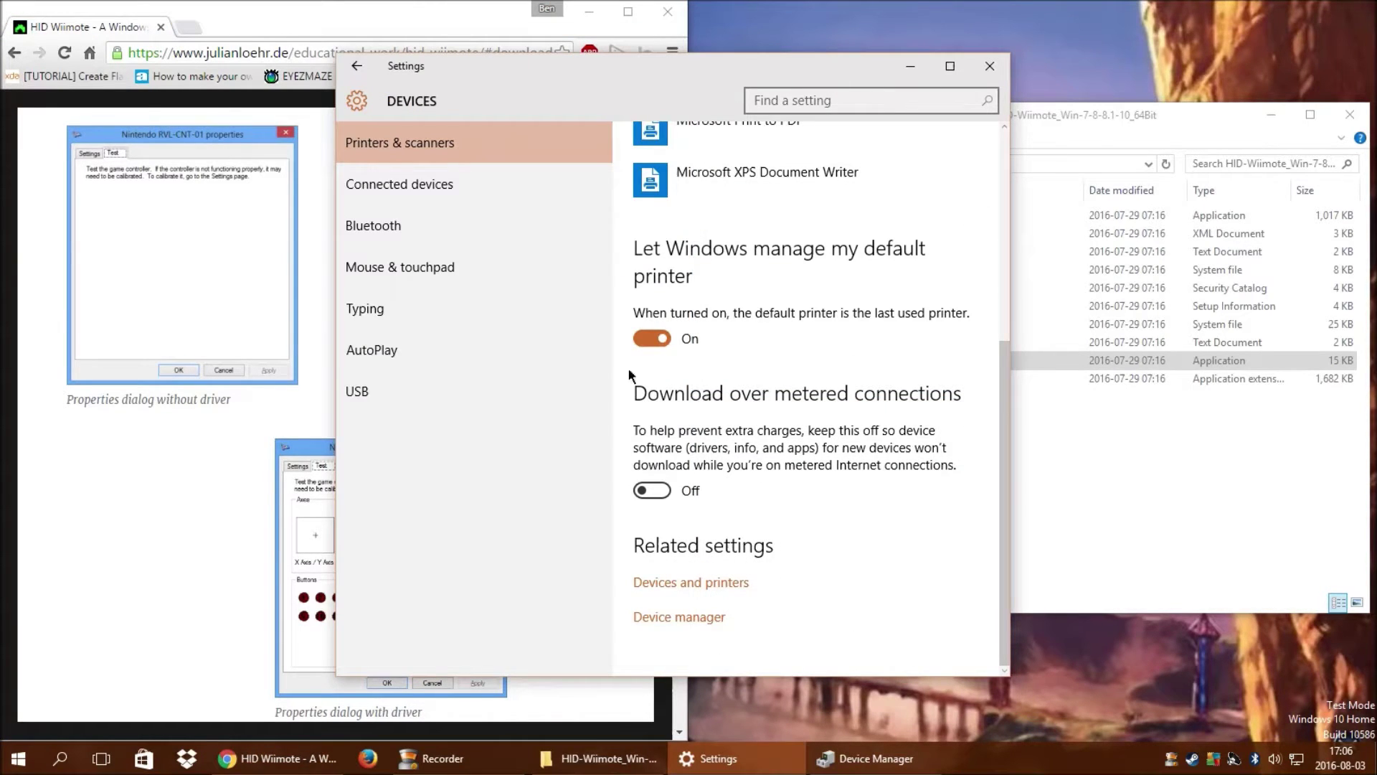
{"action": "left_click", "coordinate": [402, 224]}
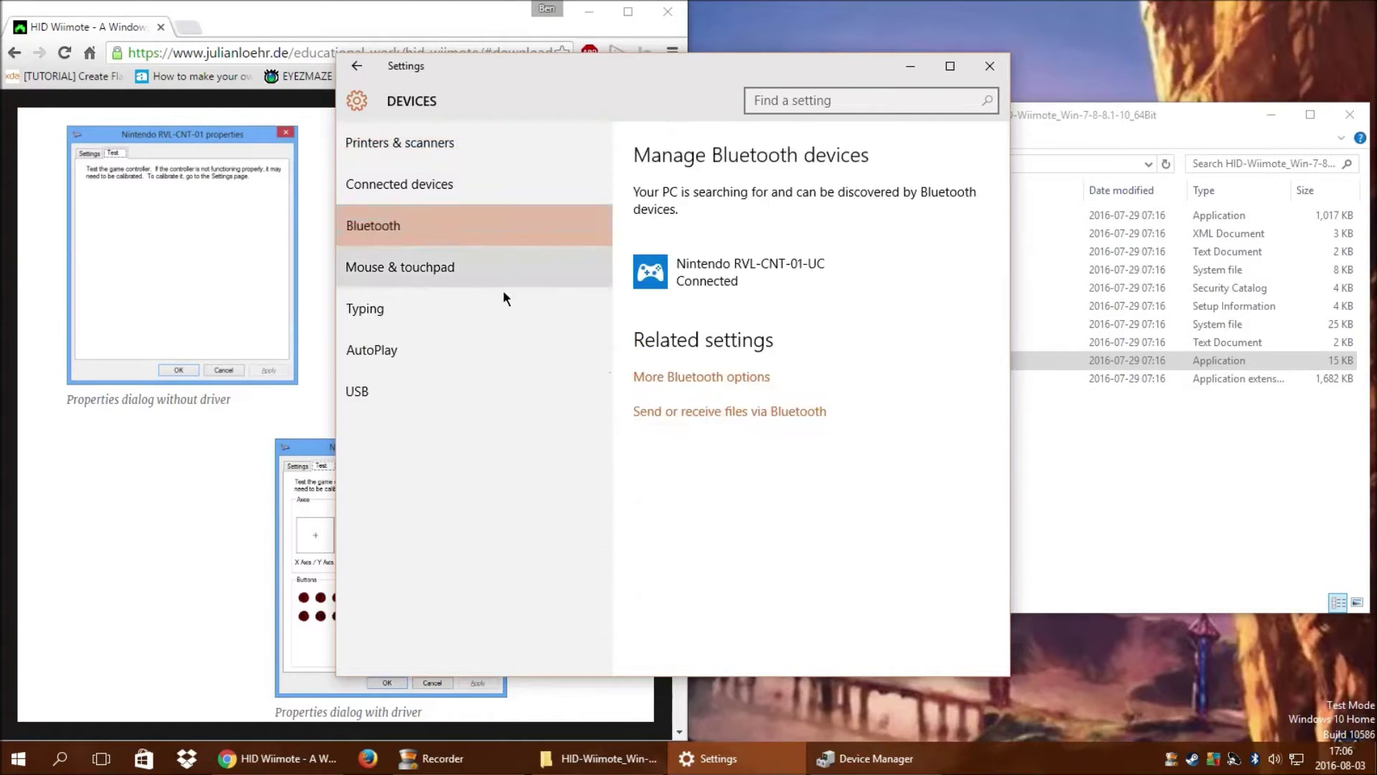
{"action": "left_click", "coordinate": [688, 380]}
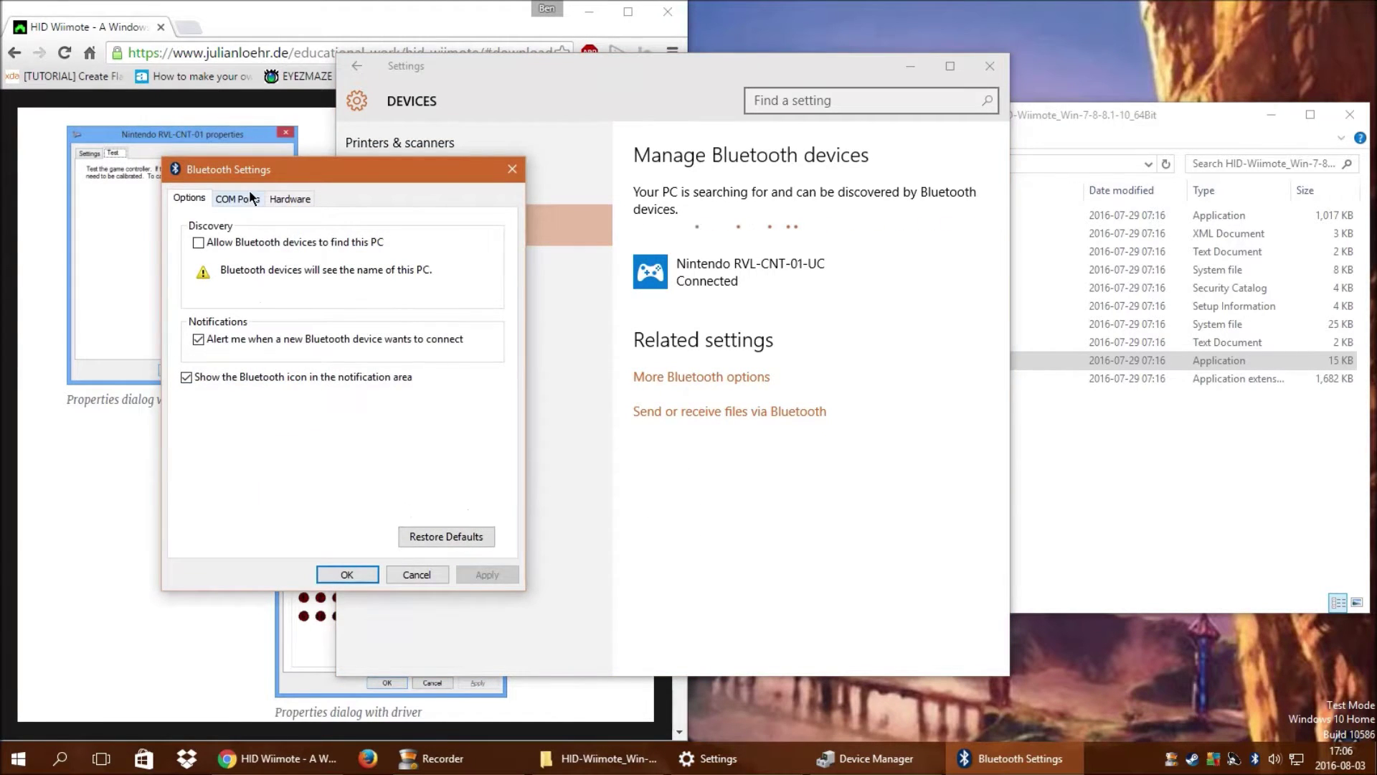
Inspect the driver, details and events properties of the Nintendo RVL-CNT-01-UC in the Bluetooth hardware list, and close them
{"action": "left_click", "coordinate": [289, 199]}
{"action": "double_click", "coordinate": [249, 293]}
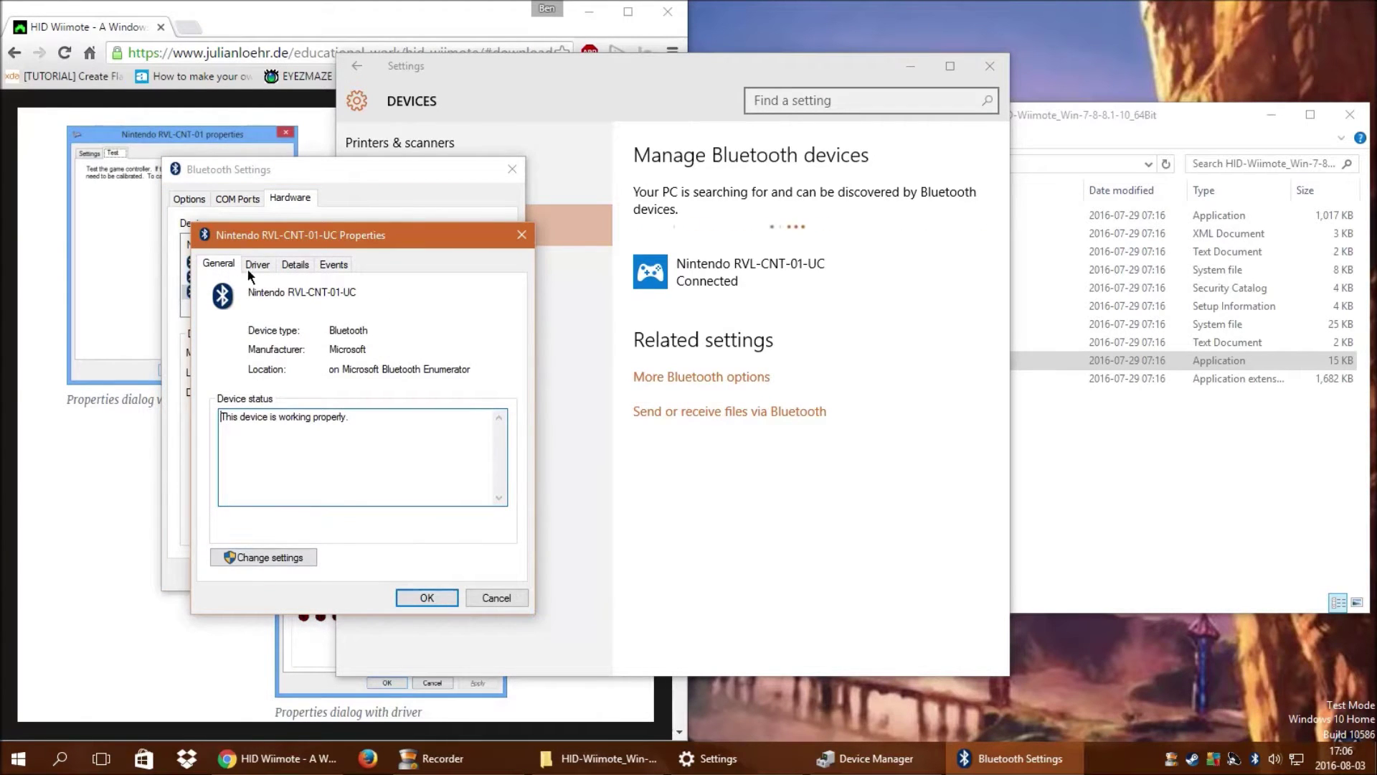
{"action": "left_click", "coordinate": [258, 264]}
{"action": "left_click", "coordinate": [298, 265]}
{"action": "left_click", "coordinate": [333, 264]}
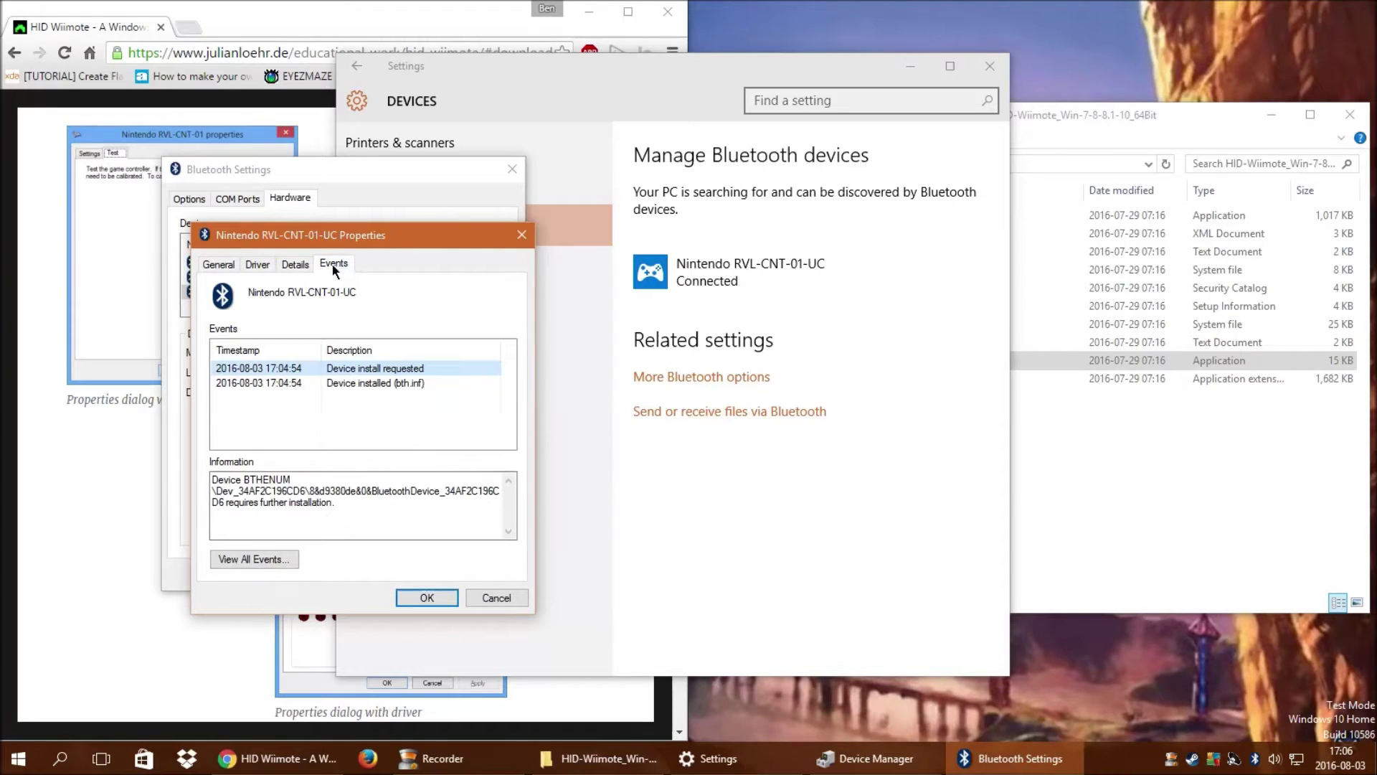
{"action": "left_click", "coordinate": [521, 236]}
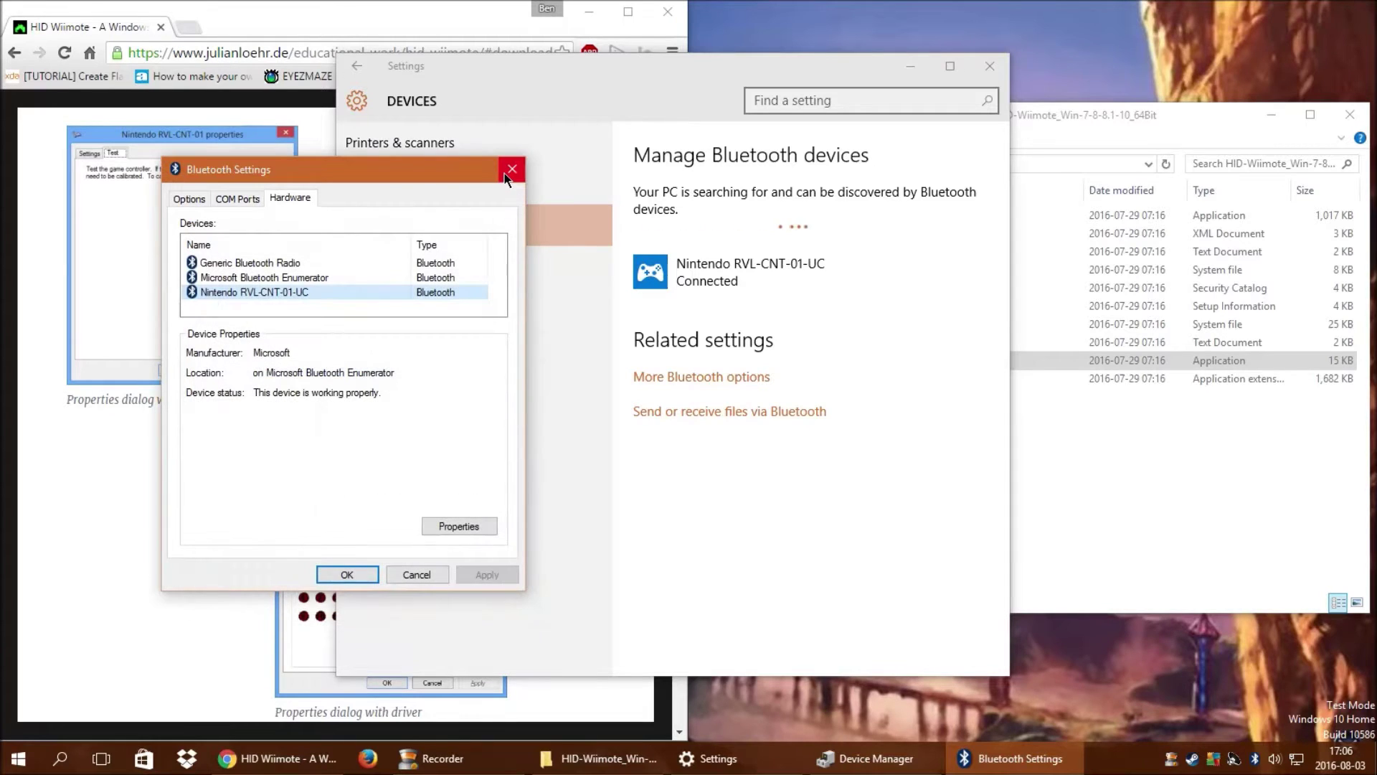
Recheck the Nintendo RVL-CNT-01-UC's general properties, close the Bluetooth options and minimize the Settings window
{"action": "left_click", "coordinate": [463, 526]}
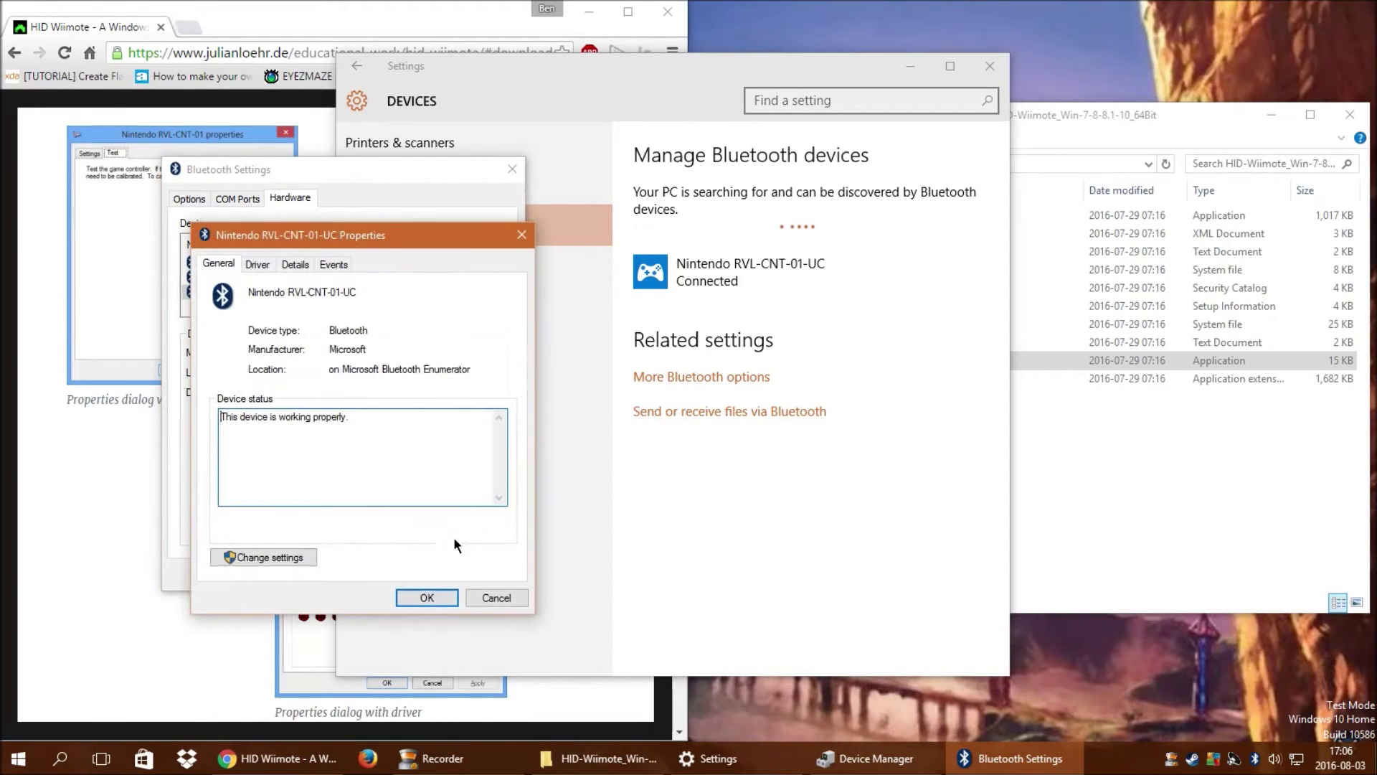
{"action": "left_click", "coordinate": [429, 598]}
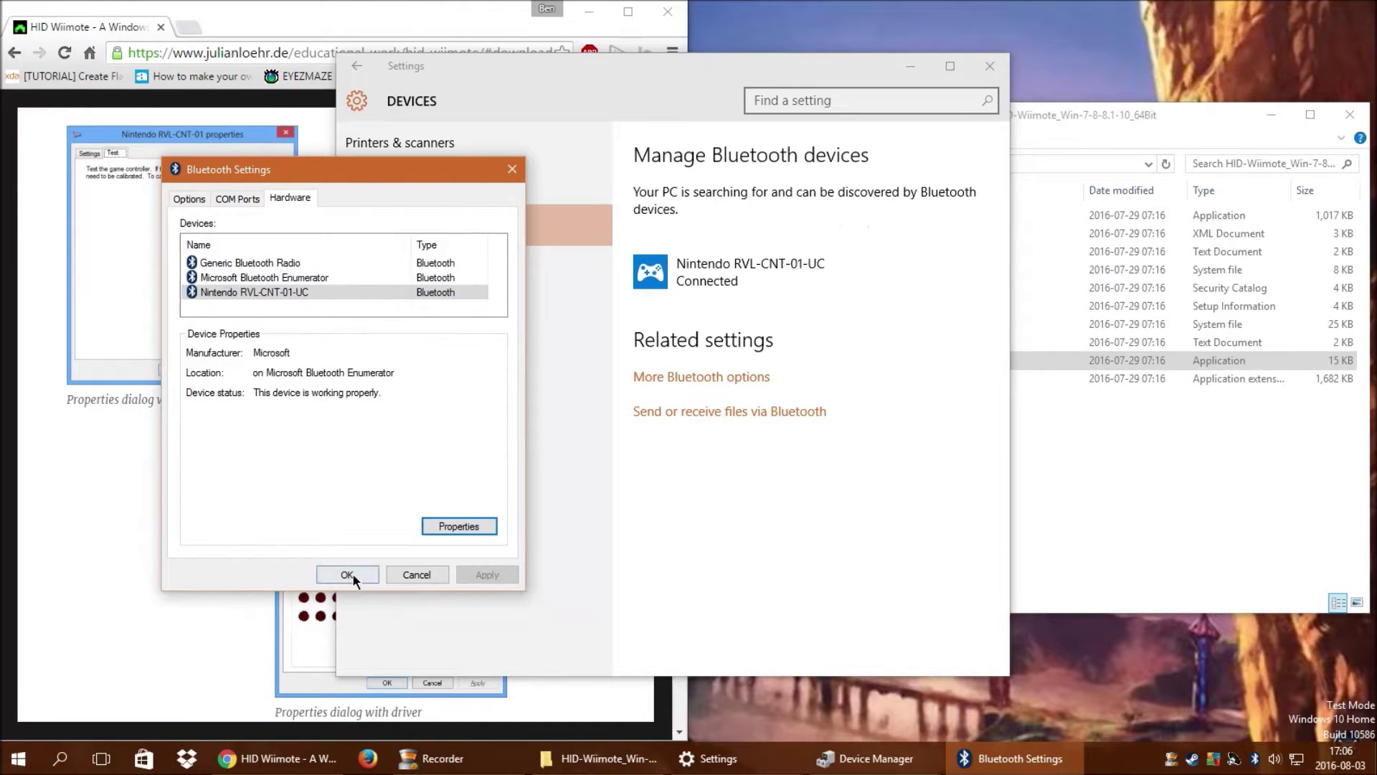
{"action": "left_click", "coordinate": [347, 575]}
{"action": "left_click", "coordinate": [901, 61]}
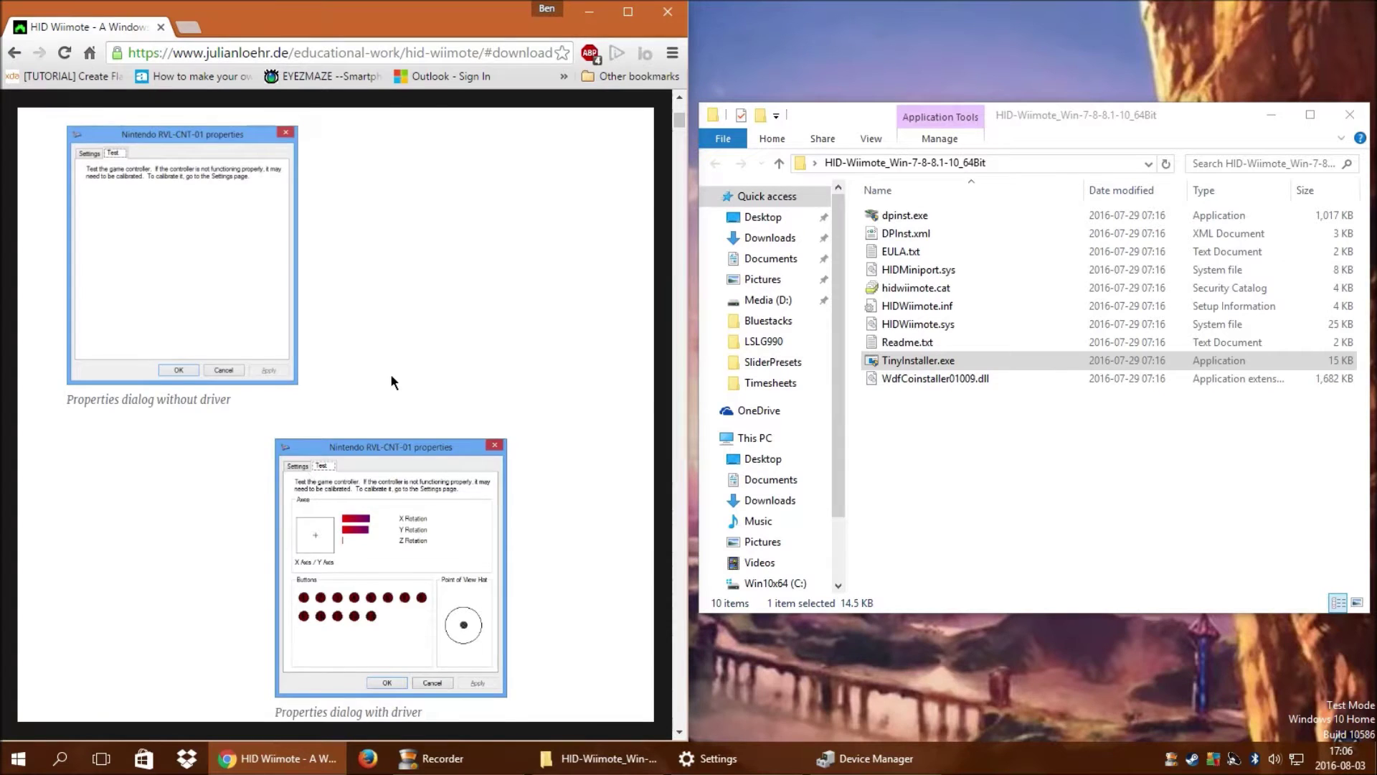
{"action": "scroll", "coordinate": [401, 378], "scroll_direction": "up", "scroll_amount": 5}
{"action": "scroll", "coordinate": [406, 376], "scroll_direction": "down", "scroll_amount": 2}
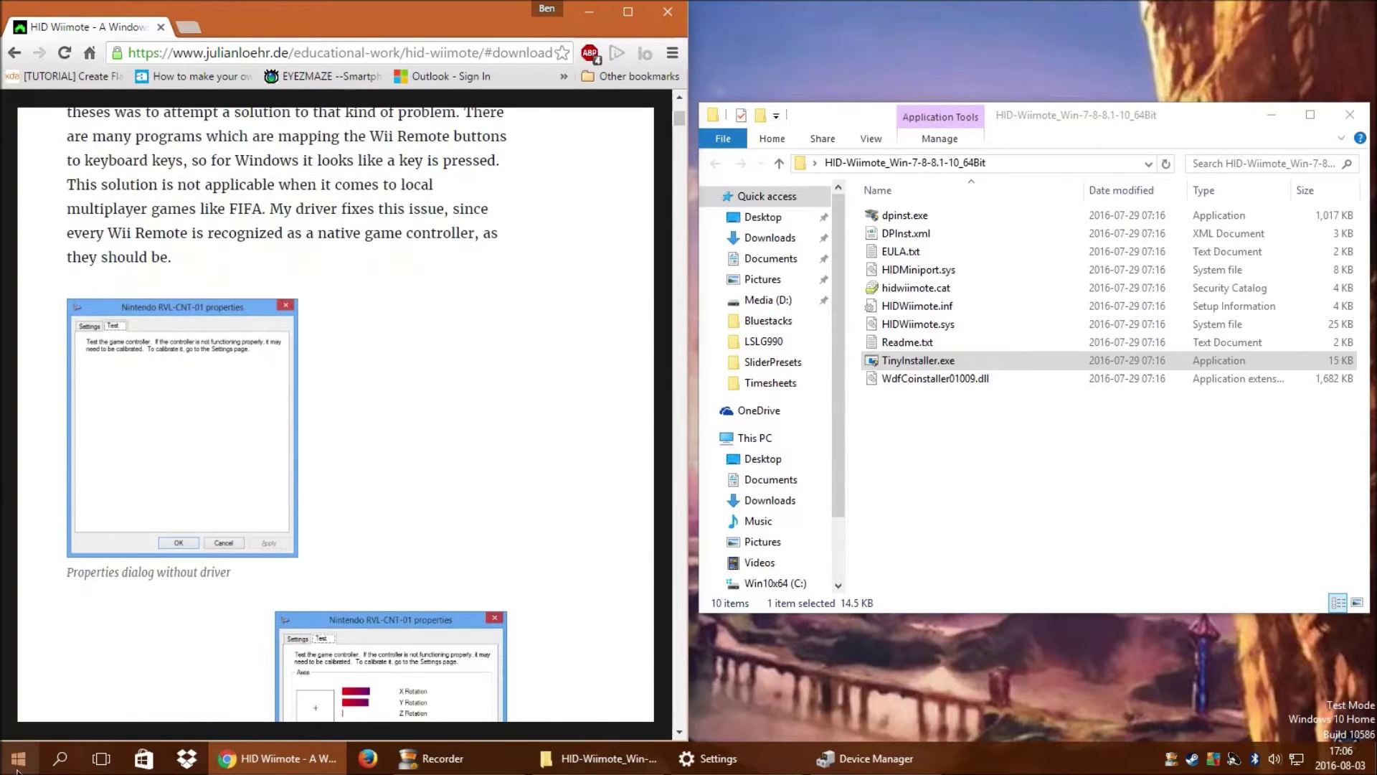
Look through the full list of installed apps down to the entries around Steam
{"action": "left_click", "coordinate": [18, 758]}
{"action": "left_click", "coordinate": [50, 725]}
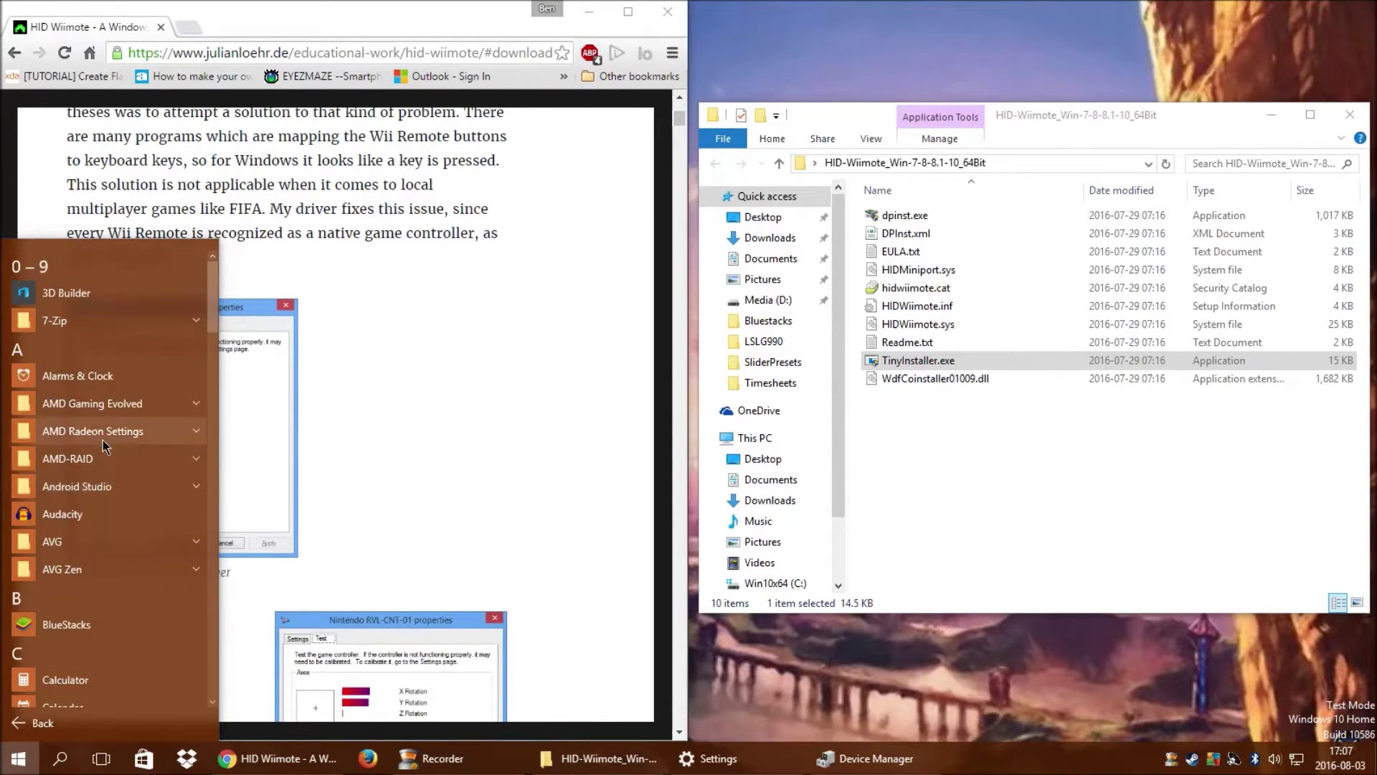
{"action": "scroll", "coordinate": [102, 441], "scroll_direction": "down", "scroll_amount": 5}
{"action": "scroll", "coordinate": [102, 444], "scroll_direction": "down", "scroll_amount": 8}
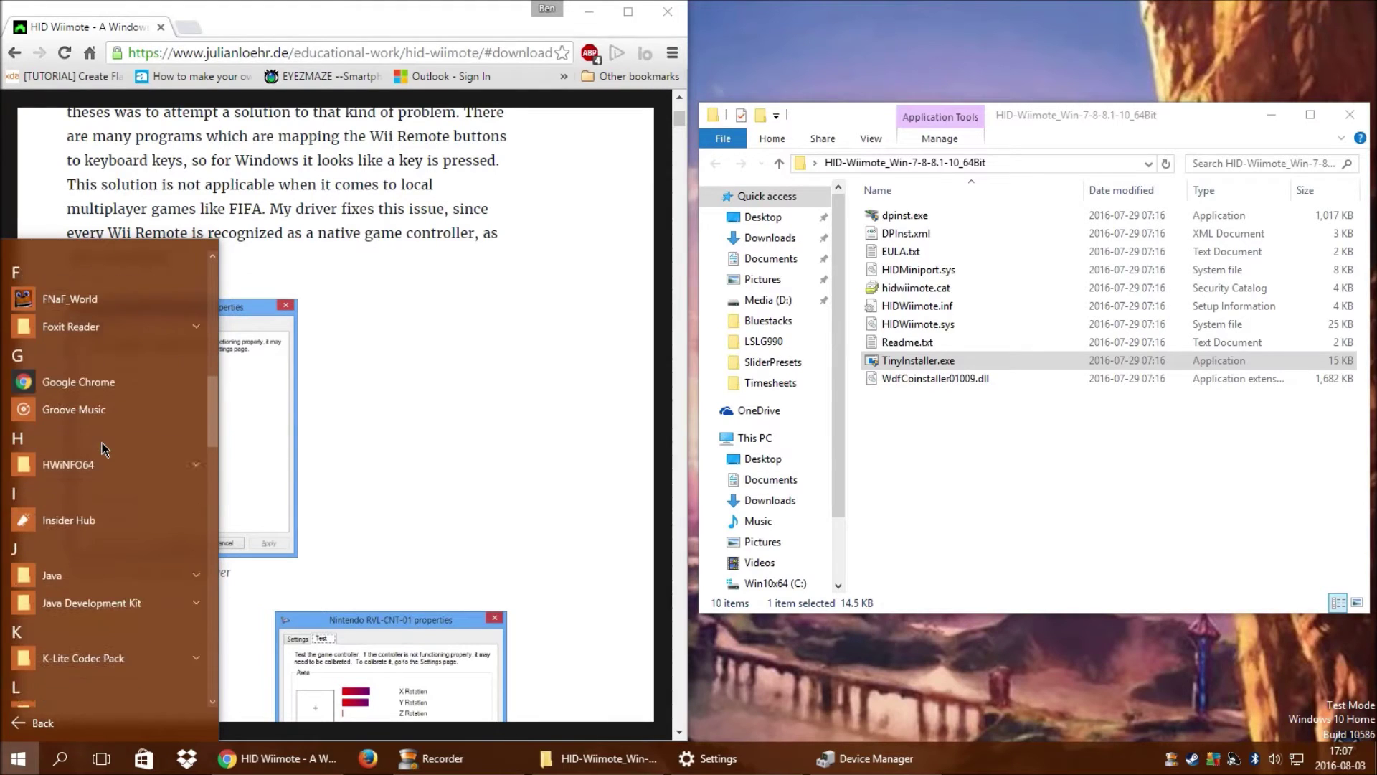
{"action": "scroll", "coordinate": [101, 443], "scroll_direction": "down", "scroll_amount": 10}
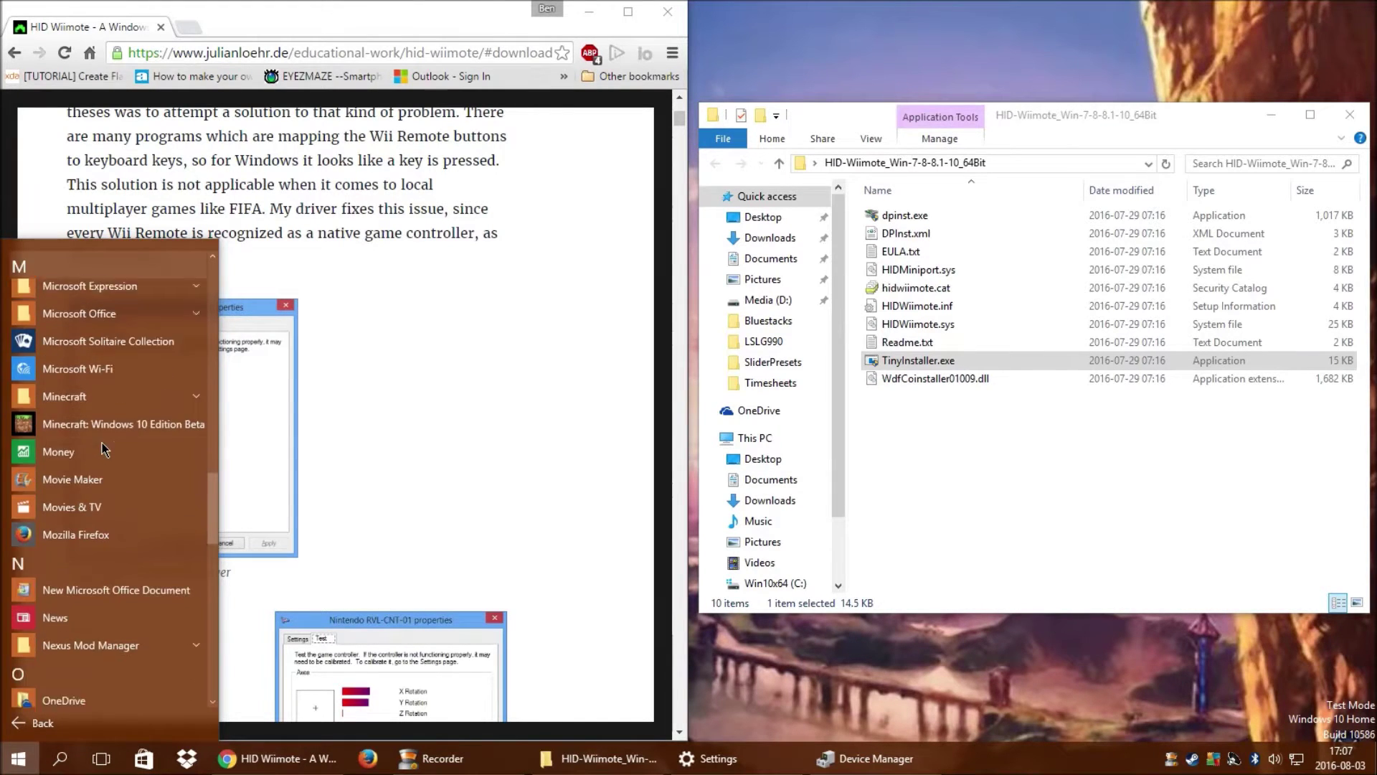
{"action": "scroll", "coordinate": [102, 452], "scroll_direction": "down", "scroll_amount": 5}
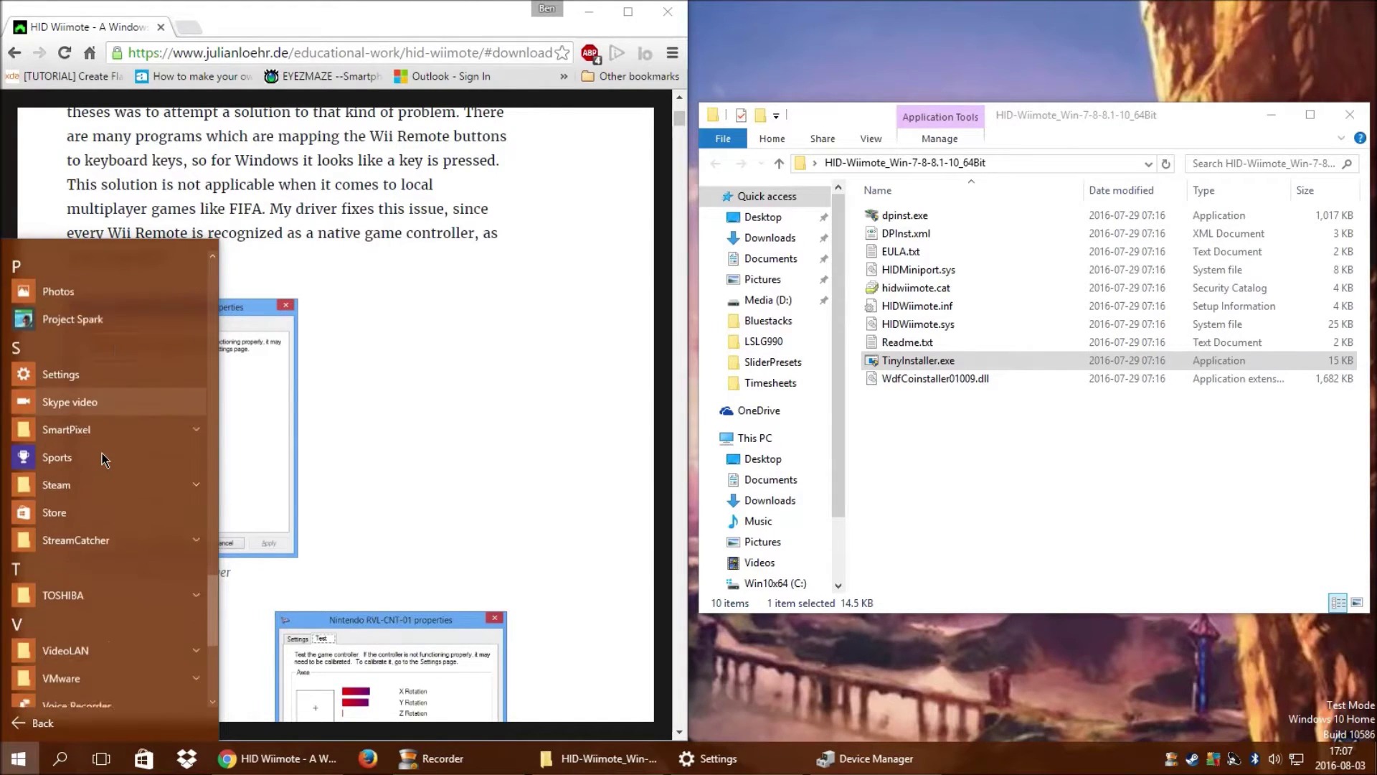
{"action": "scroll", "coordinate": [102, 453], "scroll_direction": "up", "scroll_amount": 3}
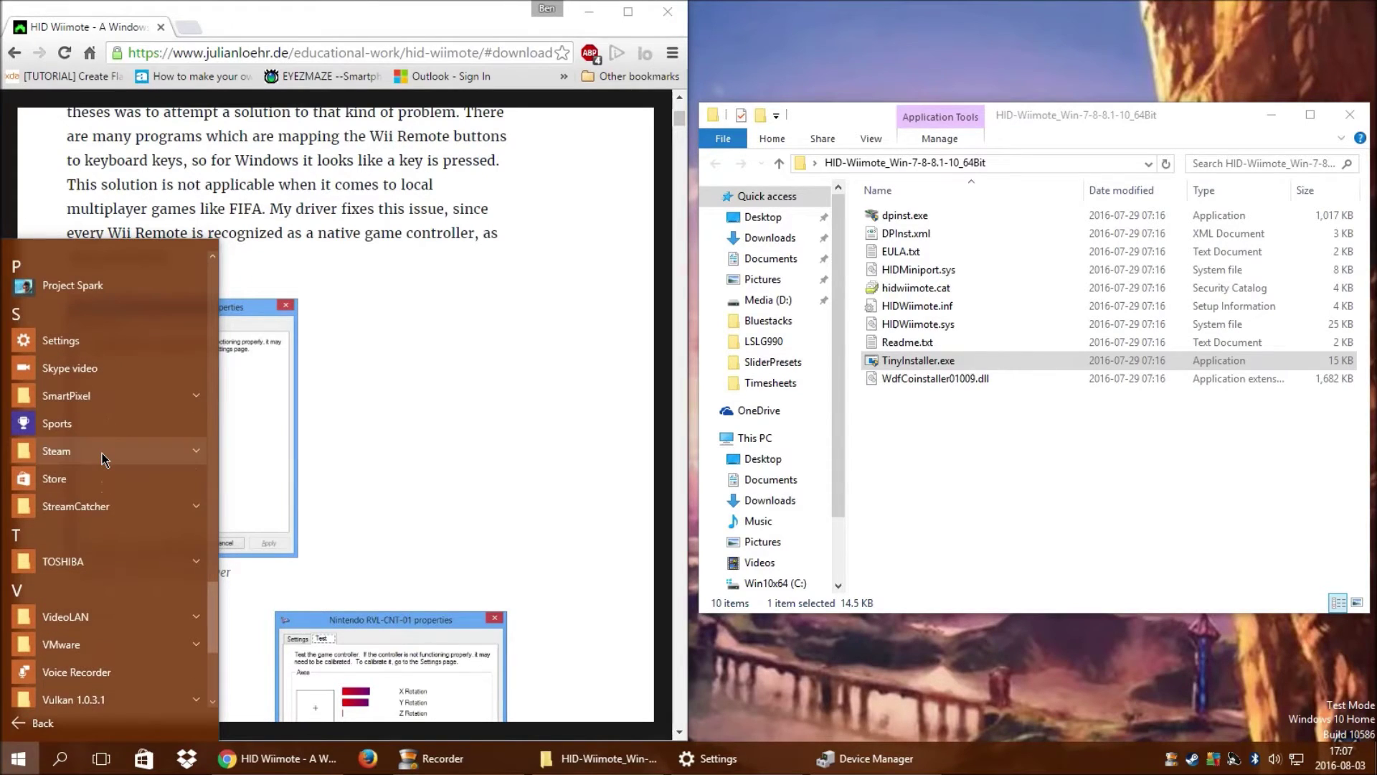
{"action": "scroll", "coordinate": [99, 649], "scroll_direction": "down", "scroll_amount": 1}
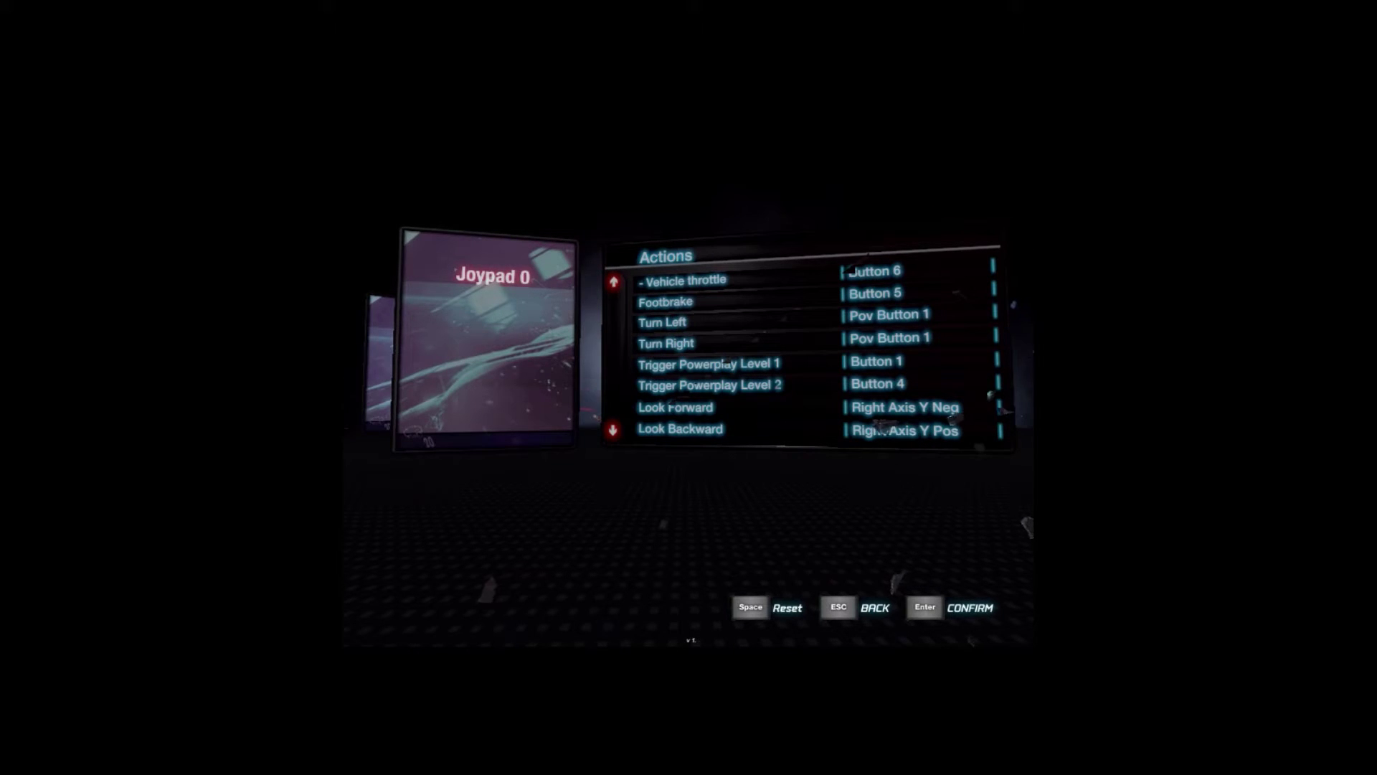
Review the game's Joypad 0 action bindings from Vehicle throttle down through the camera look actions
{"action": "key", "text": "Down"}
{"action": "key", "text": "Down"}
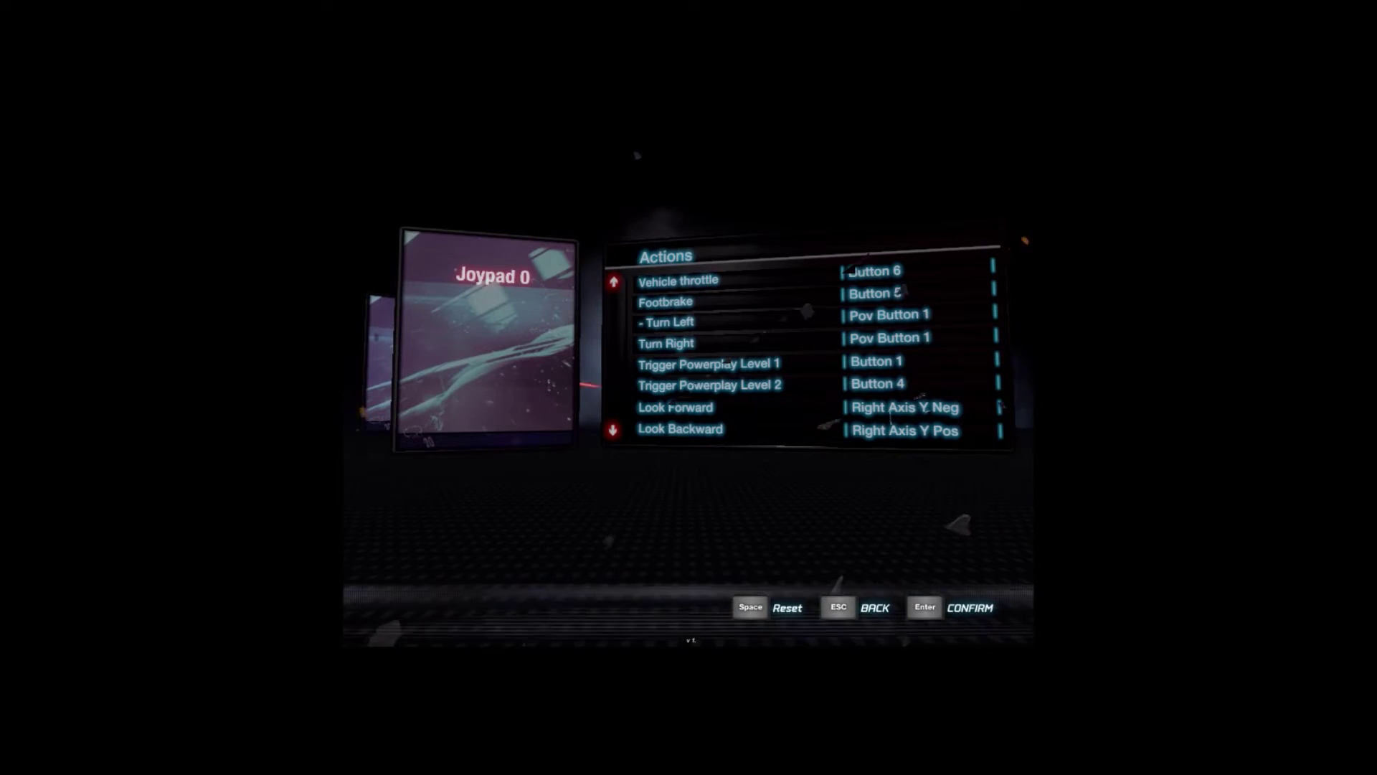
{"action": "key", "text": "Down"}
{"action": "key", "text": "Up"}
{"action": "key", "text": "Down"}
{"action": "key", "text": "Down"}
{"action": "key", "text": "Down"}
{"action": "key", "text": "Down"}
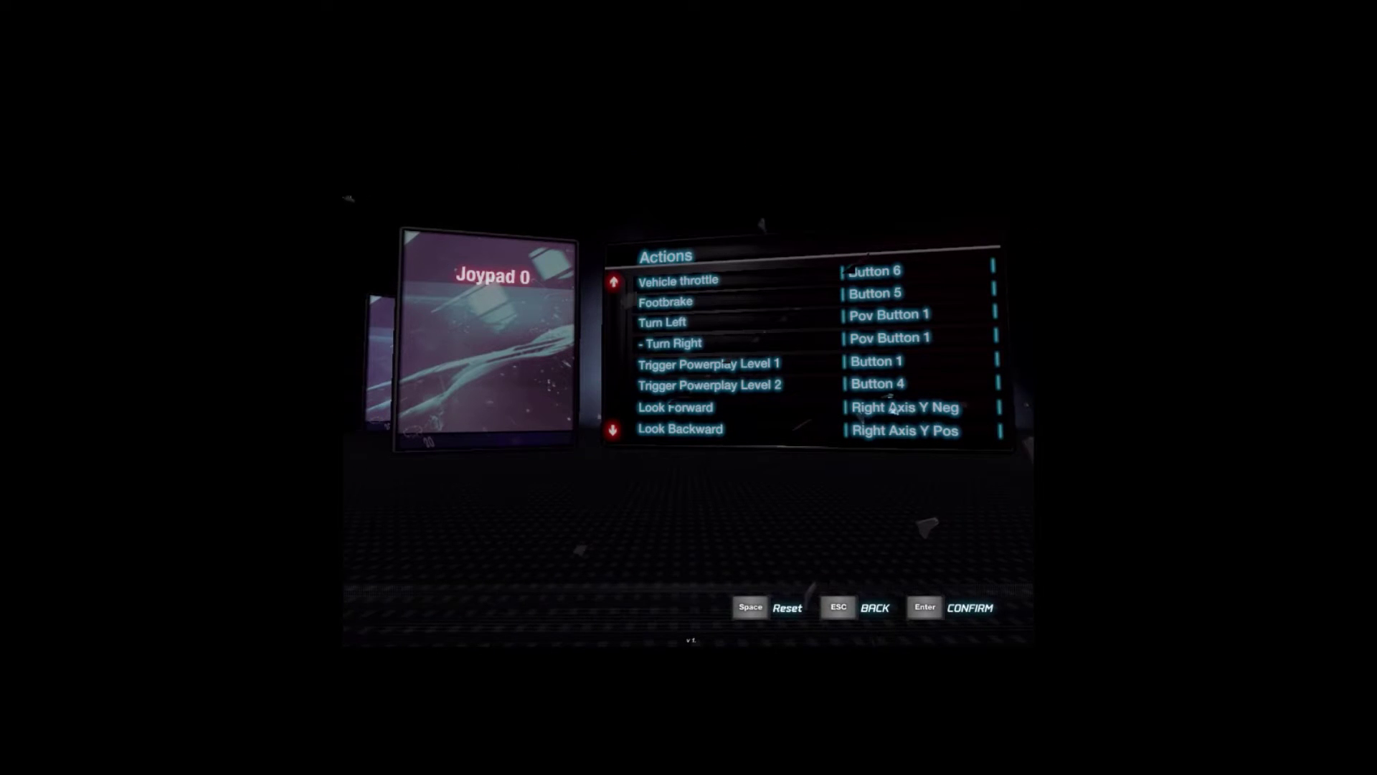
{"action": "key", "text": "Down"}
{"action": "key", "text": "Down"}
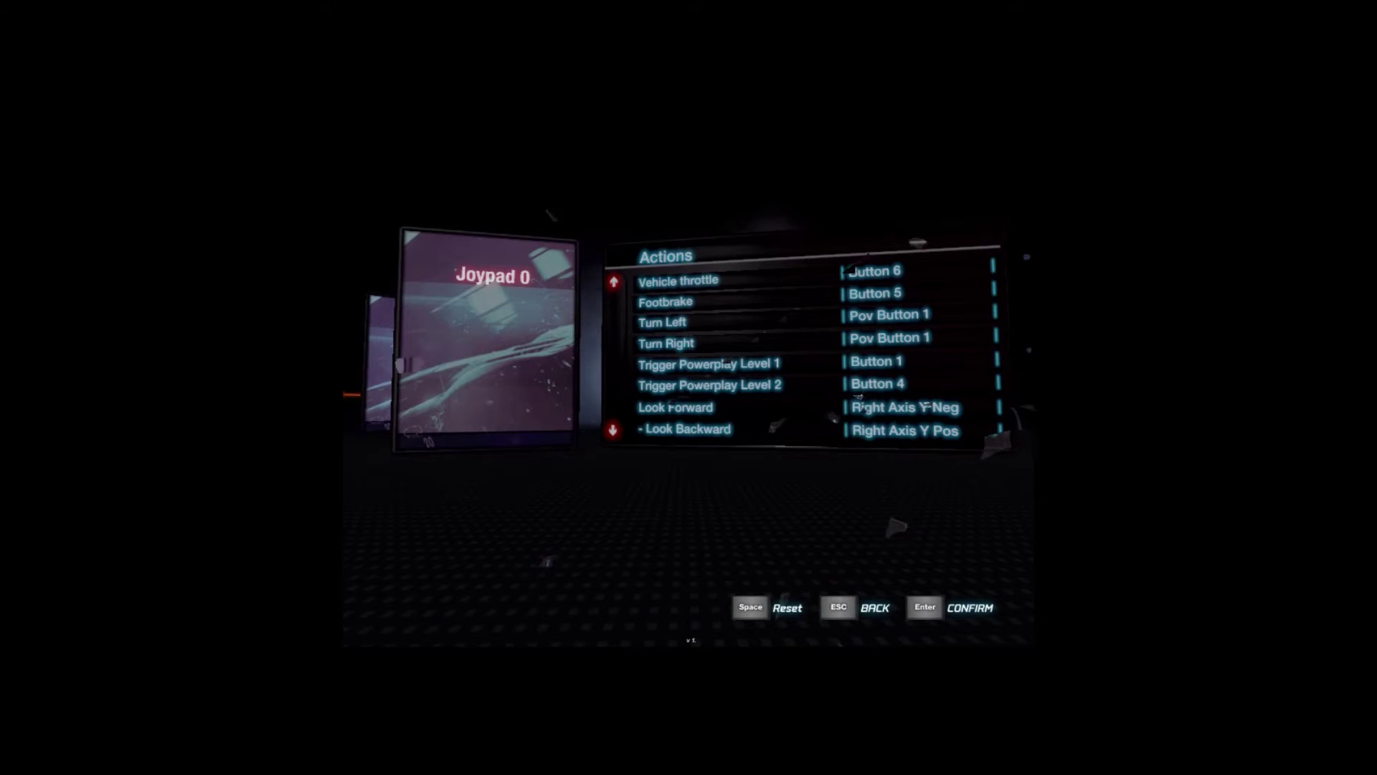
{"action": "key", "text": "Up"}
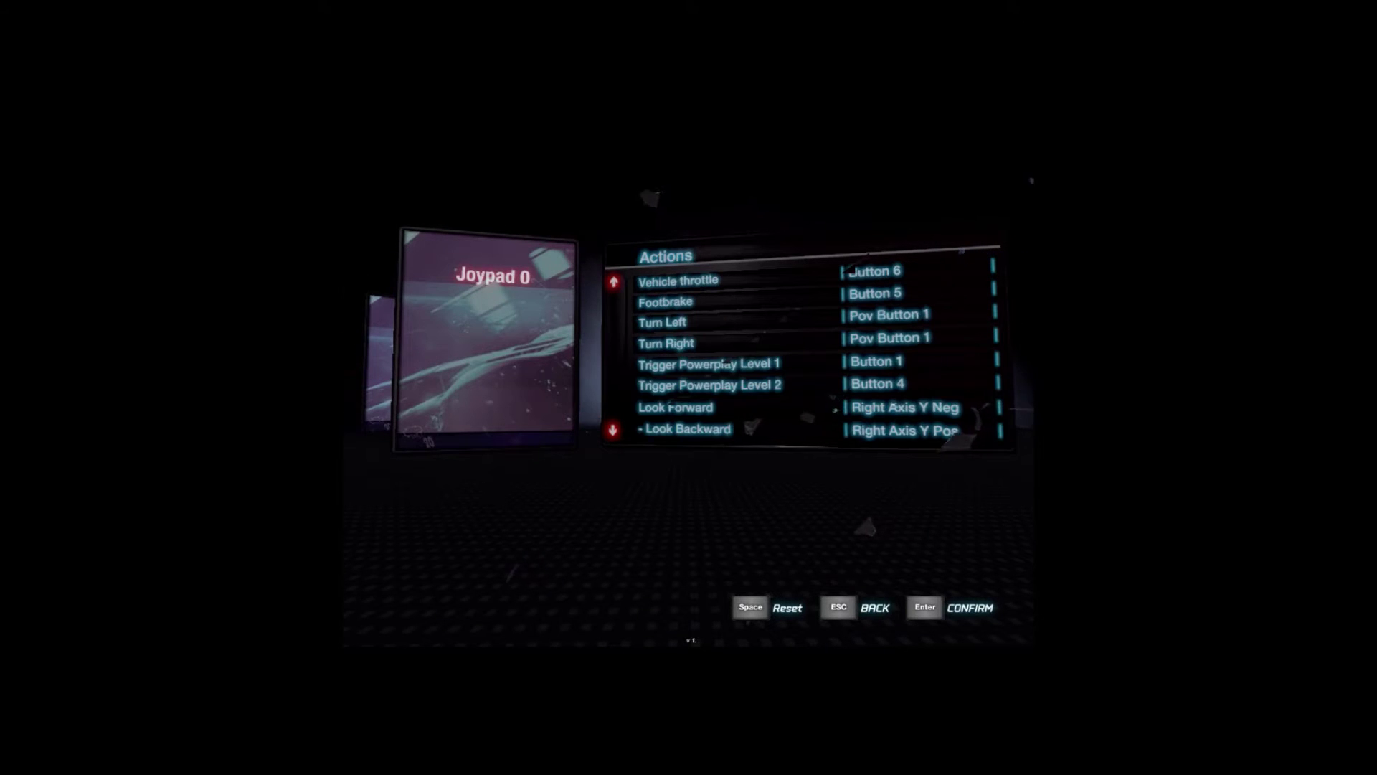
{"action": "key", "text": "Down"}
{"action": "key", "text": "Down"}
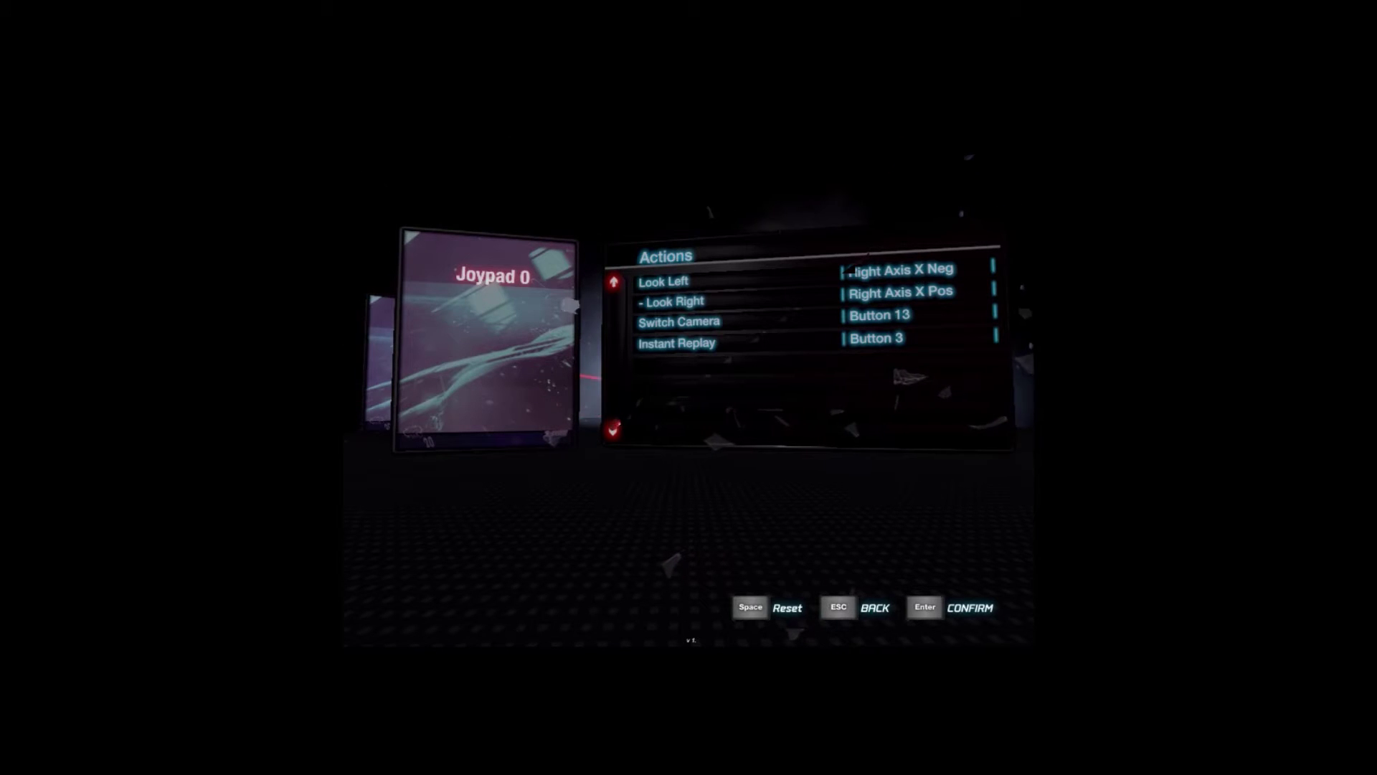
Go back up the Joypad 0 bindings to Footbrake and return to the game's main menu
{"action": "key", "text": "Up"}
{"action": "key", "text": "Up"}
{"action": "key", "text": "Up"}
{"action": "key", "text": "Up"}
{"action": "key", "text": "Up"}
{"action": "key", "text": "Up"}
{"action": "key", "text": "Up"}
{"action": "key", "text": "Up"}
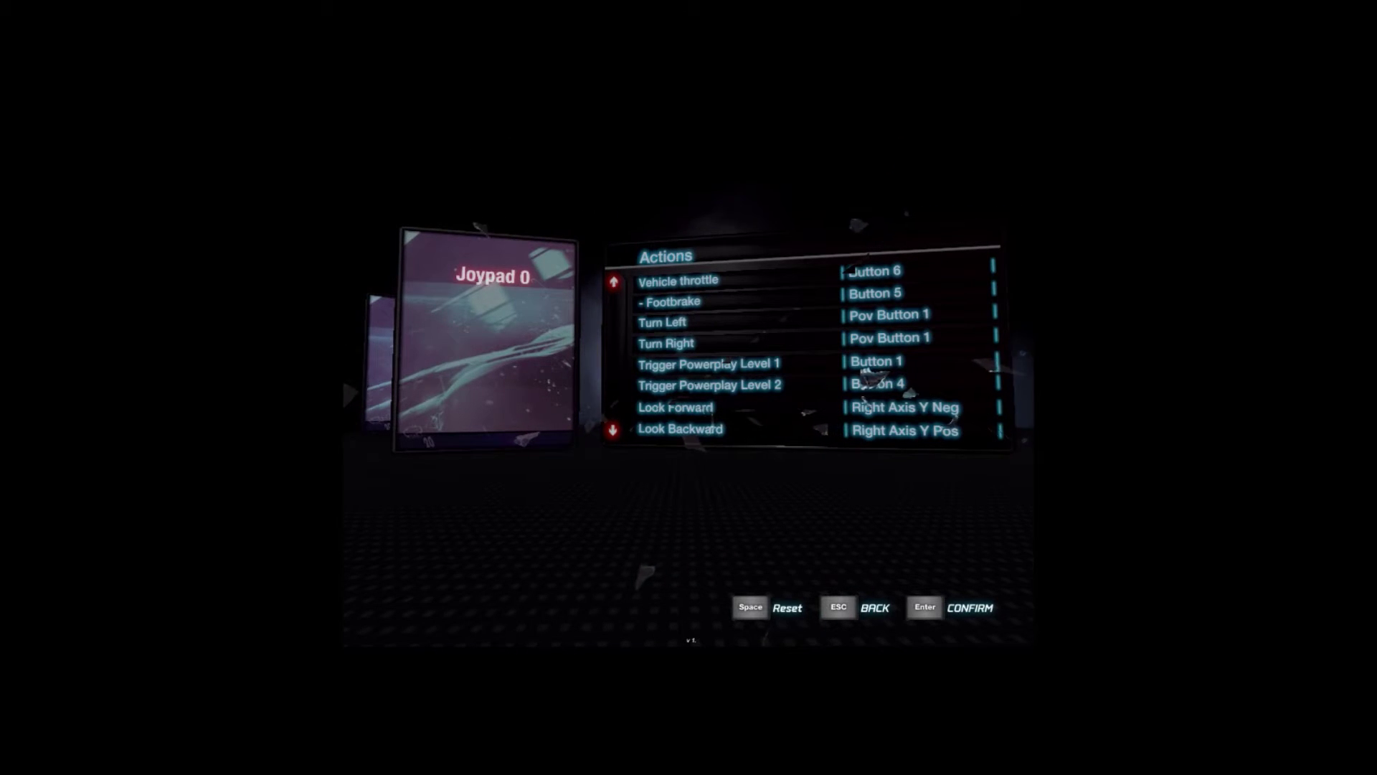
{"action": "key", "text": "Escape"}
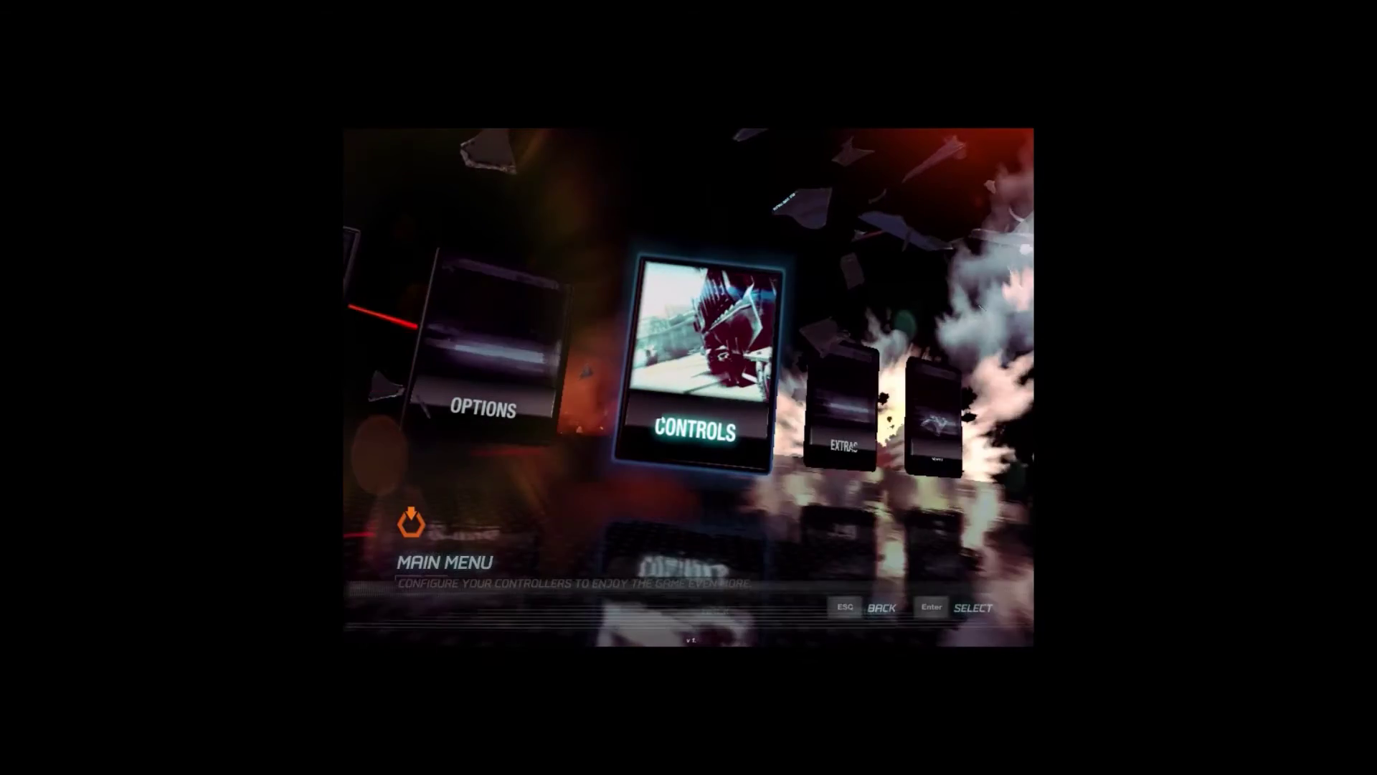